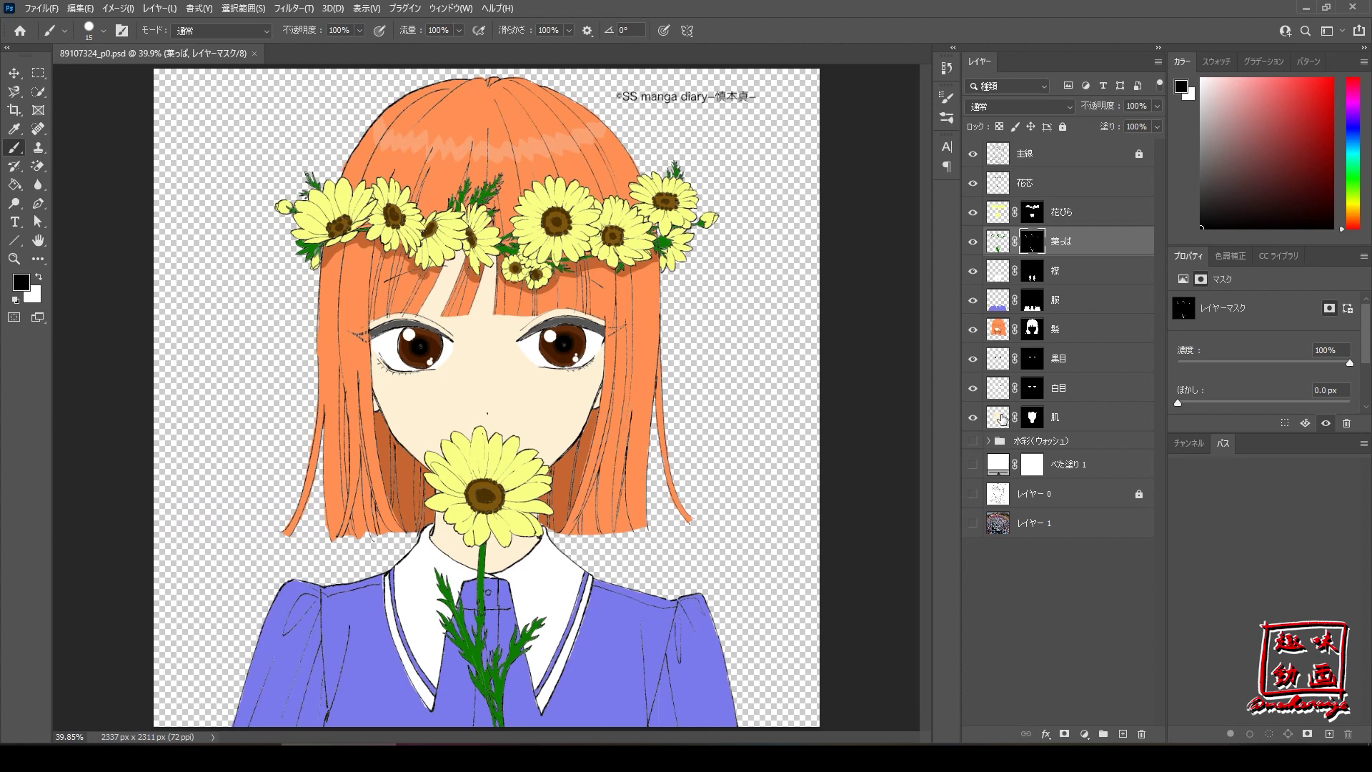
On the 肌 skin layer, set the brush to about 115 px and sample the face's skin colour.
{"action": "left_click", "coordinate": [1001, 420]}
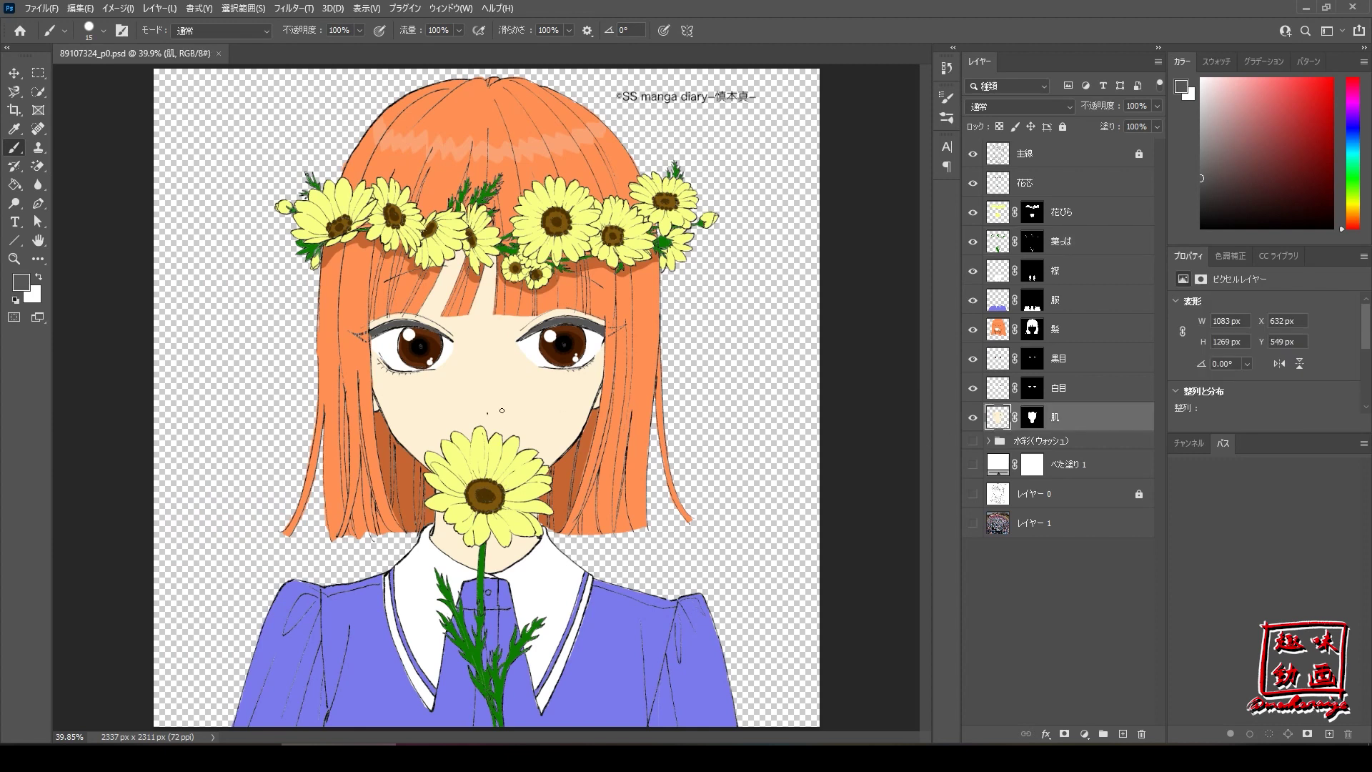
{"action": "left_click_drag", "start_coordinate": [531, 406], "coordinate": [547, 413]}
{"action": "left_click", "coordinate": [524, 391], "text": "alt"}
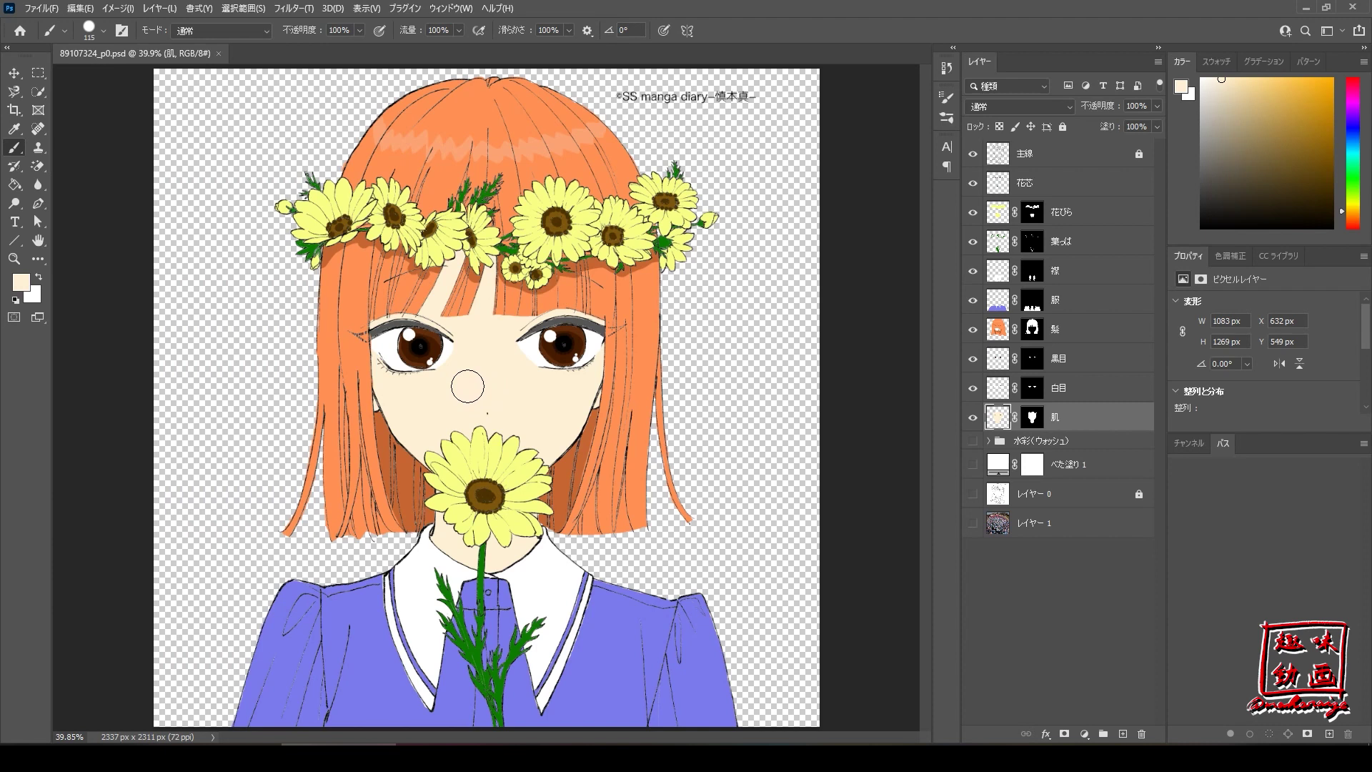
Pick a darker tan skin-shadow colour, efd49a, in the foreground Color Picker.
{"action": "scroll", "coordinate": [467, 386], "scroll_direction": "up", "scroll_amount": 5}
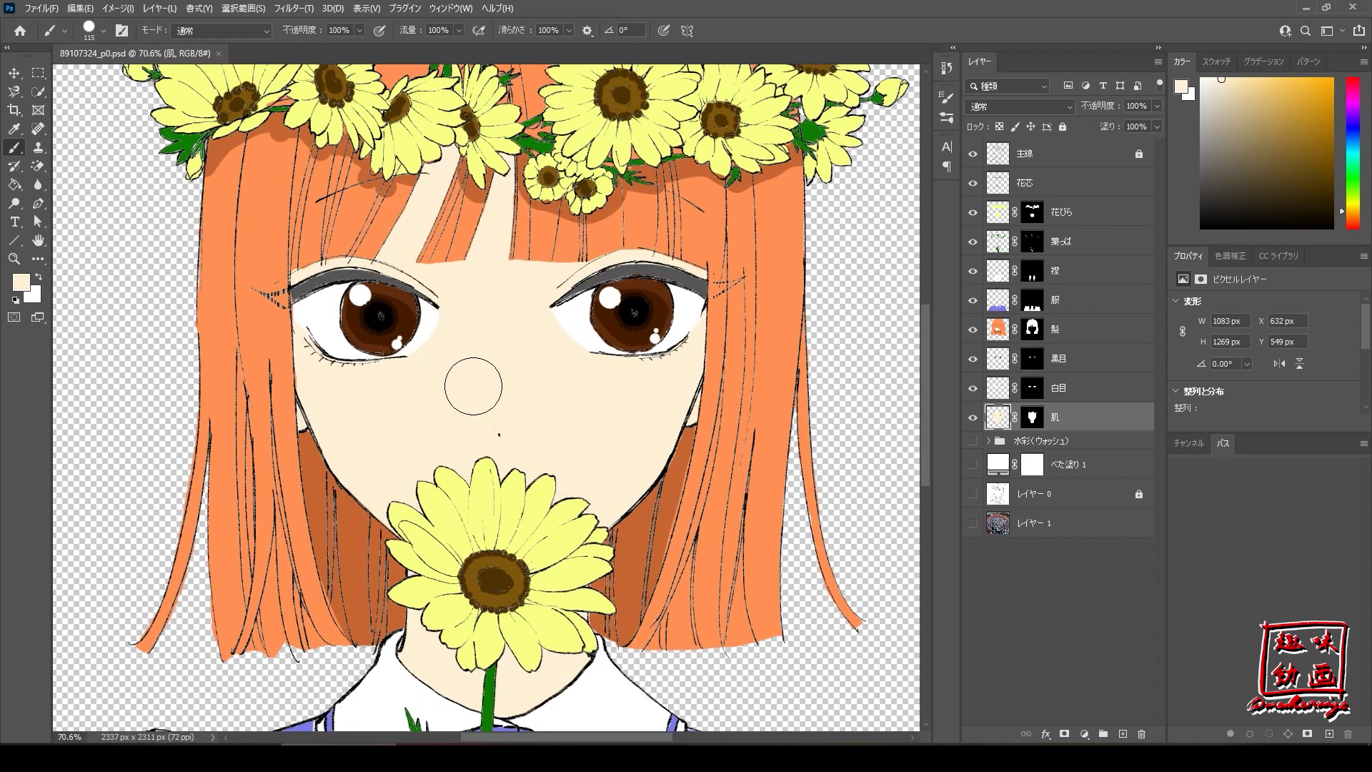
{"action": "scroll", "coordinate": [473, 386], "scroll_direction": "up", "scroll_amount": 3}
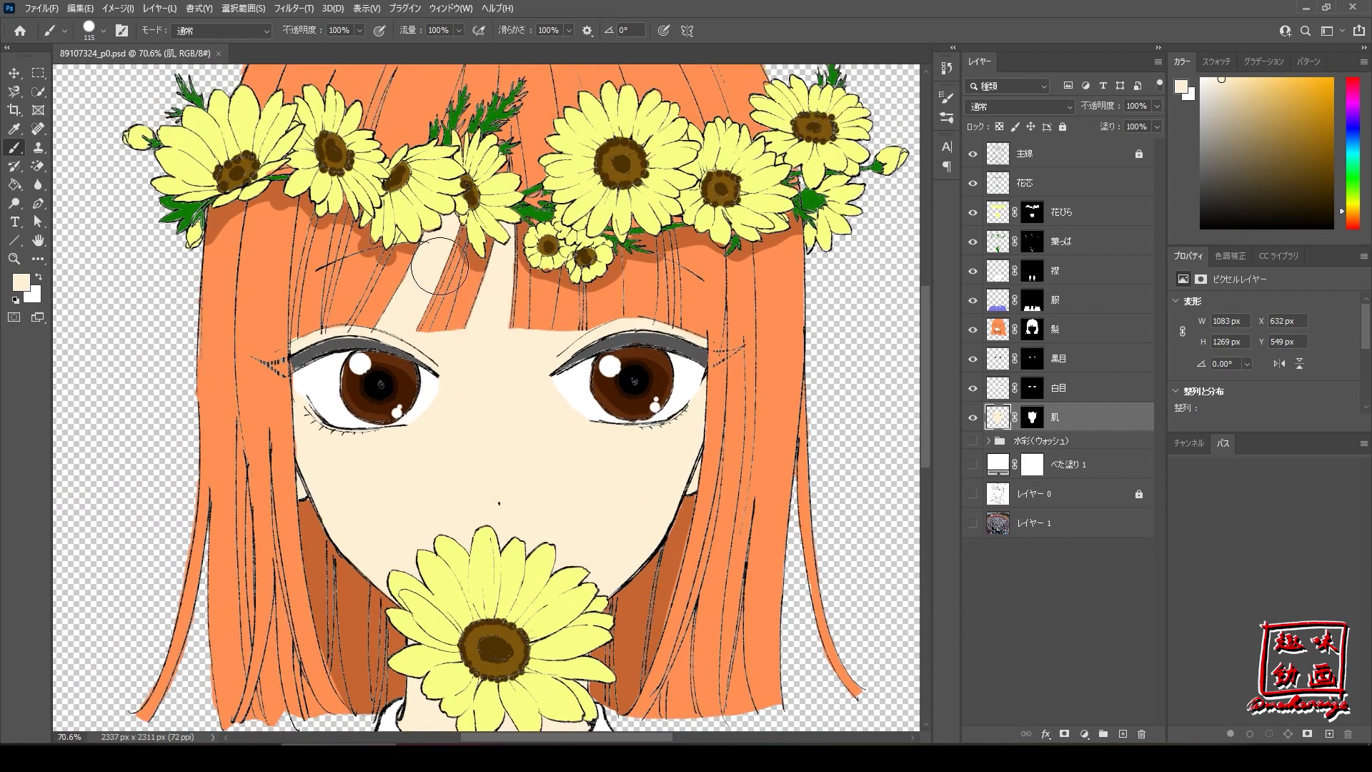
{"action": "left_click", "coordinate": [21, 283]}
{"action": "left_click", "coordinate": [775, 175]}
{"action": "left_click_drag", "start_coordinate": [778, 175], "coordinate": [783, 185]}
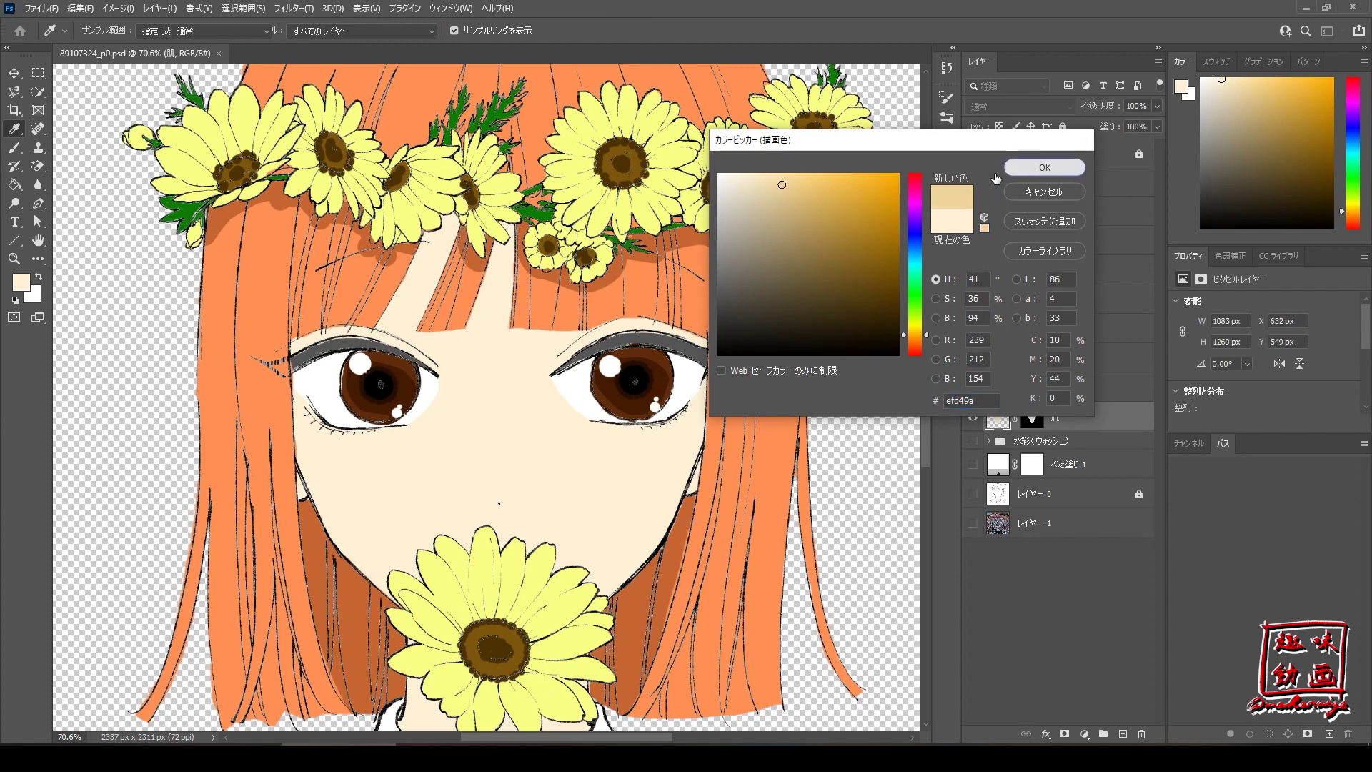
Confirm the tan colour and brush shadow across the forehead beneath the bangs.
{"action": "left_click", "coordinate": [1048, 163]}
{"action": "key", "text": "b"}
{"action": "mouse_move", "coordinate": [508, 235]}
{"action": "left_mouse_down"}
{"action": "mouse_move", "coordinate": [508, 282]}
{"action": "mouse_move", "coordinate": [463, 292]}
{"action": "mouse_move", "coordinate": [474, 211]}
{"action": "mouse_move", "coordinate": [402, 286]}
{"action": "mouse_move", "coordinate": [351, 296]}
{"action": "mouse_move", "coordinate": [364, 286]}
{"action": "mouse_move", "coordinate": [333, 283]}
{"action": "mouse_move", "coordinate": [367, 293]}
{"action": "mouse_move", "coordinate": [439, 275]}
{"action": "mouse_move", "coordinate": [536, 300]}
{"action": "mouse_move", "coordinate": [517, 295]}
{"action": "mouse_move", "coordinate": [595, 279]}
{"action": "left_mouse_up"}
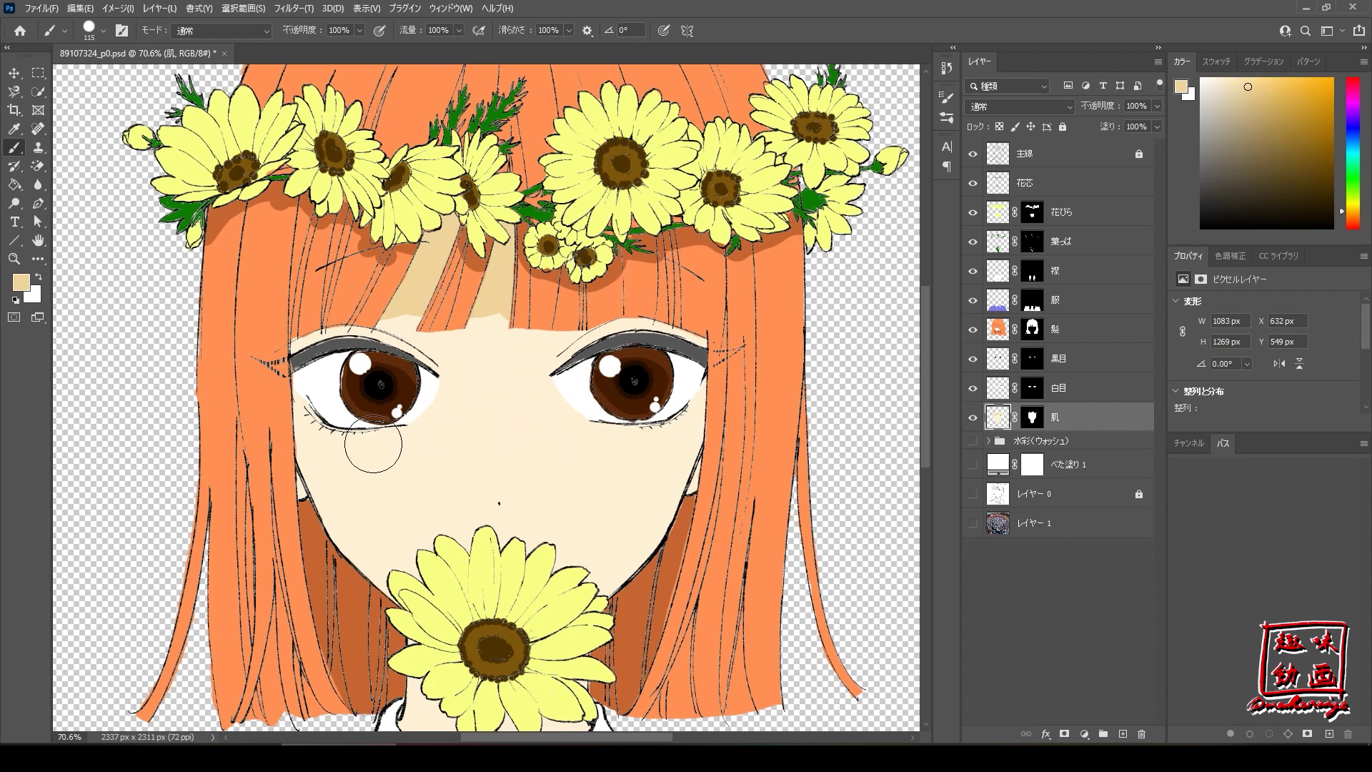
Shrink the brush to about 39 px, dab a nose shadow above the flower, then undo it.
{"action": "right_click", "coordinate": [419, 484], "text": "alt"}
{"action": "left_click_drag", "start_coordinate": [418, 484], "coordinate": [404, 481]}
{"action": "right_click", "coordinate": [534, 399], "text": "alt"}
{"action": "left_click_drag", "start_coordinate": [535, 399], "coordinate": [533, 399]}
{"action": "left_click", "coordinate": [483, 510]}
{"action": "left_click_drag", "start_coordinate": [485, 514], "coordinate": [505, 509]}
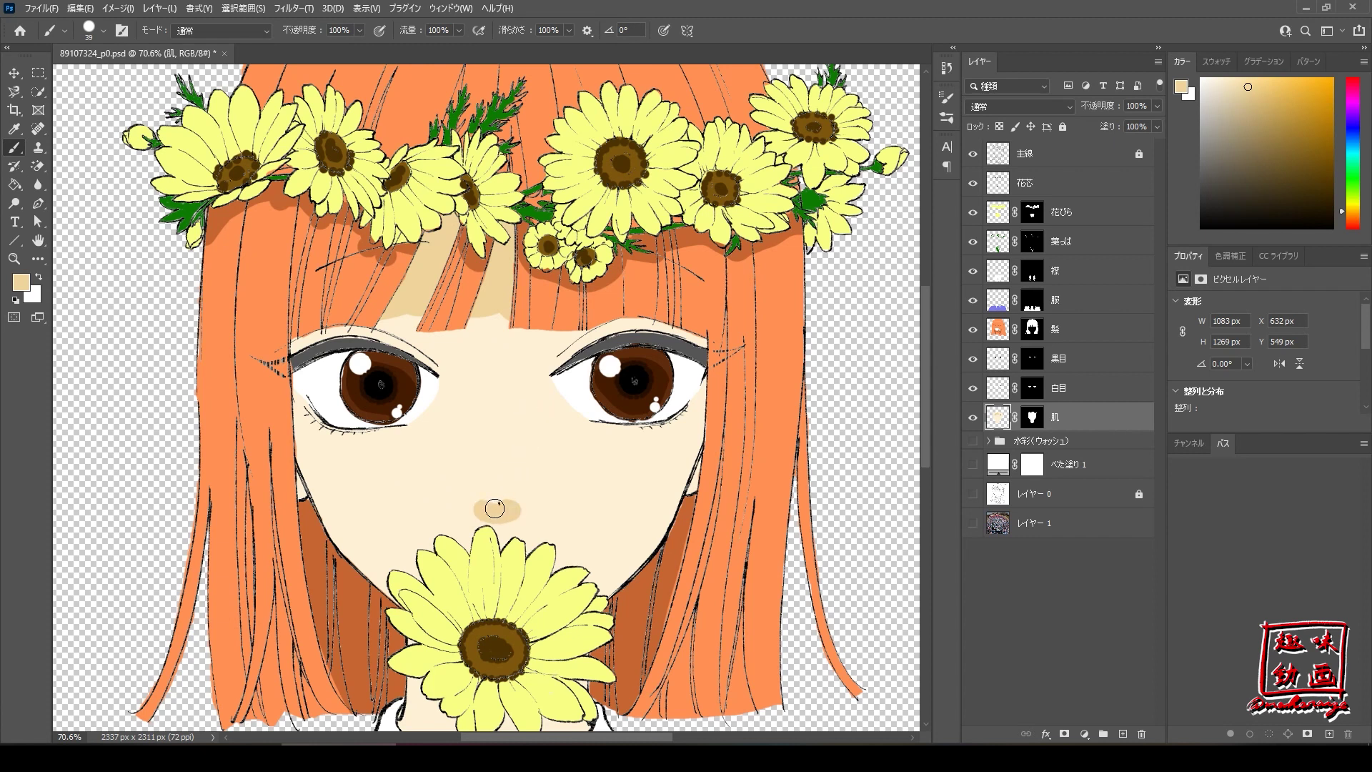
{"action": "left_click_drag", "start_coordinate": [495, 525], "coordinate": [513, 522]}
{"action": "key", "text": "ctrl+z"}
{"action": "key", "text": "ctrl+z"}
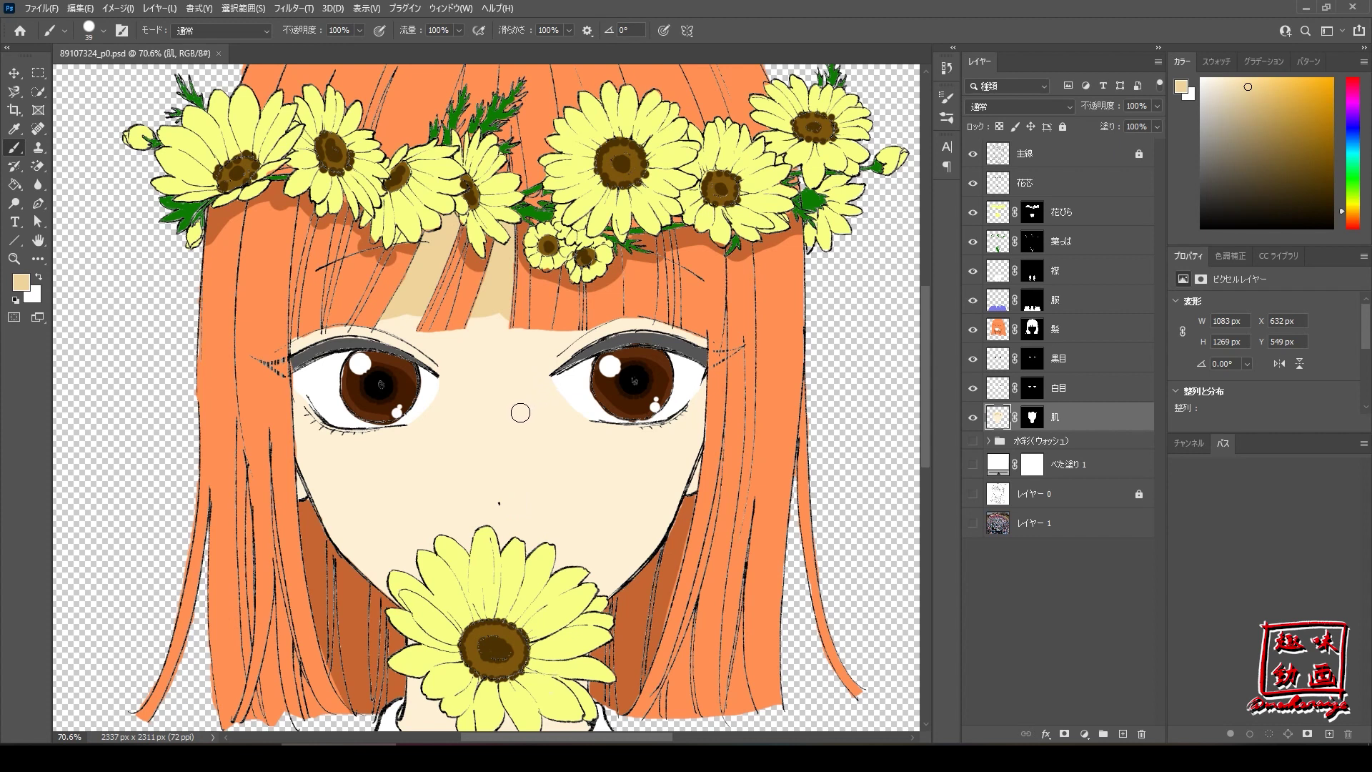
Paint a tan line from between the eyes down the nose, then undo the curve beneath it.
{"action": "right_click", "coordinate": [520, 413], "text": "alt"}
{"action": "left_click_drag", "start_coordinate": [536, 386], "coordinate": [540, 393]}
{"action": "left_click_drag", "start_coordinate": [535, 387], "coordinate": [514, 494]}
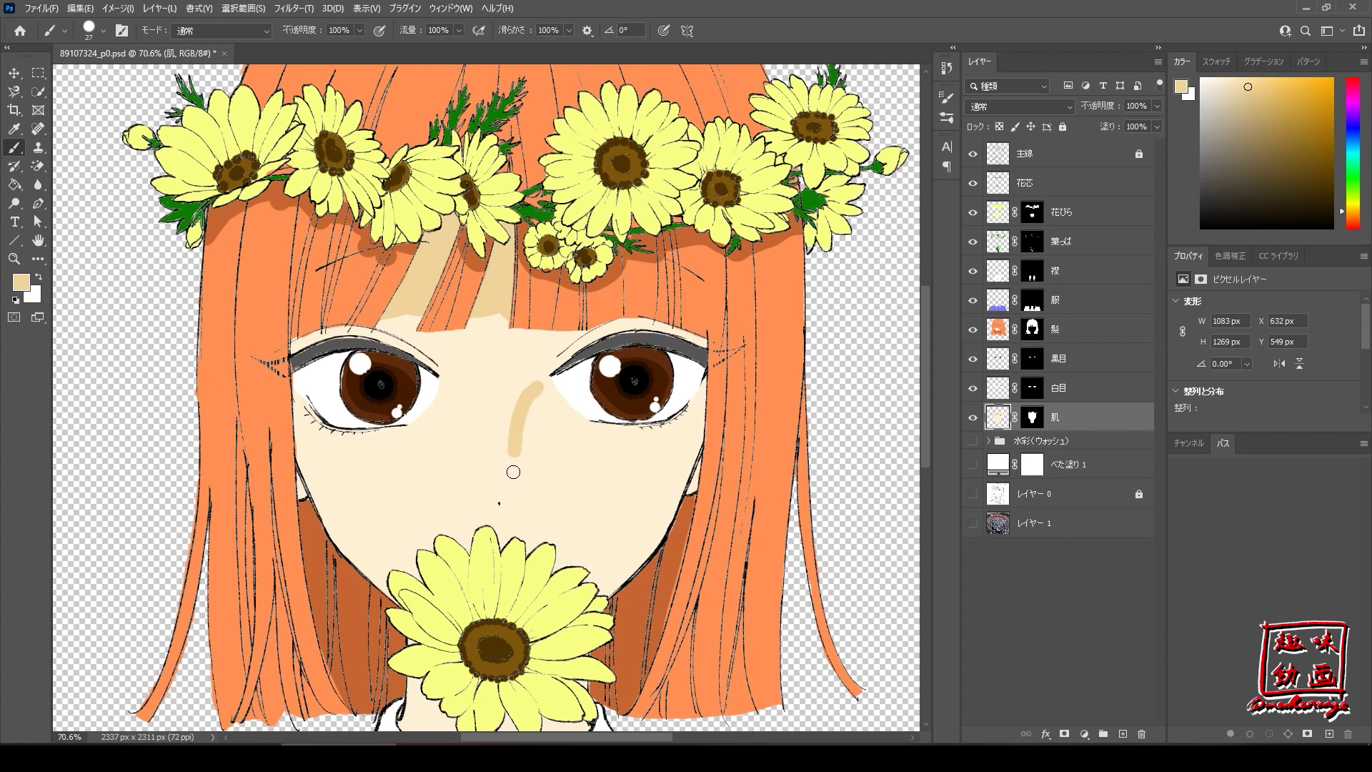
{"action": "left_click_drag", "start_coordinate": [514, 494], "coordinate": [514, 507]}
{"action": "mouse_move", "coordinate": [497, 534]}
{"action": "left_mouse_down"}
{"action": "mouse_move", "coordinate": [530, 522]}
{"action": "mouse_move", "coordinate": [520, 504]}
{"action": "left_mouse_up"}
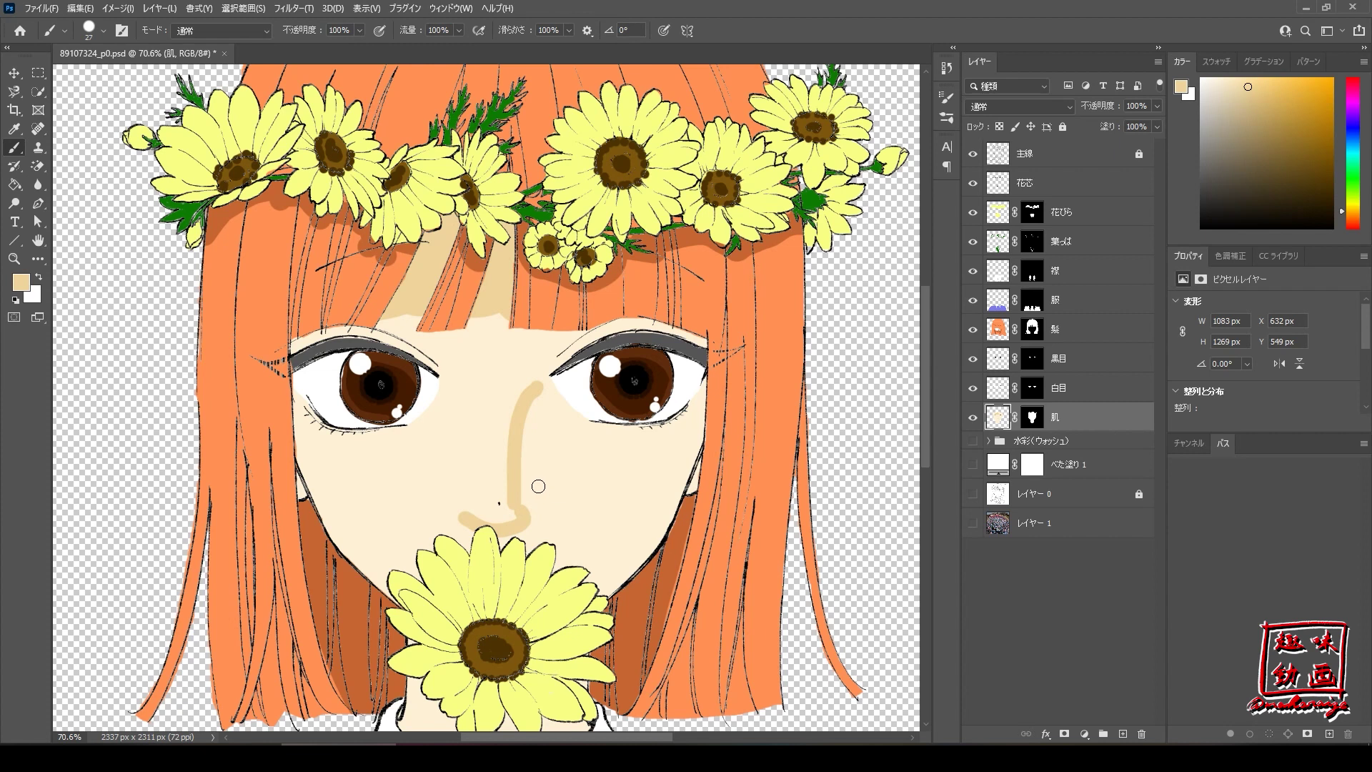
{"action": "key", "text": "ctrl+0"}
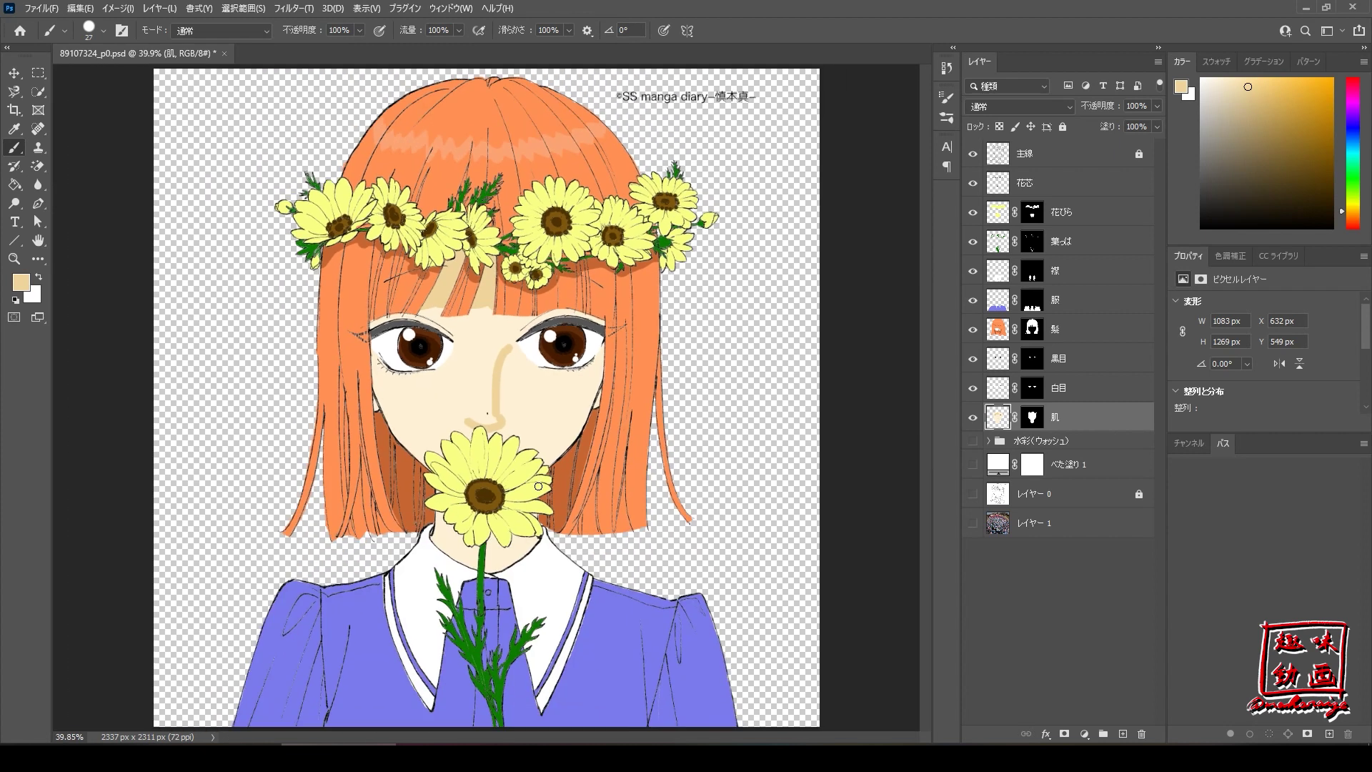
{"action": "key", "text": "ctrl+z"}
{"action": "key", "text": "ctrl+z"}
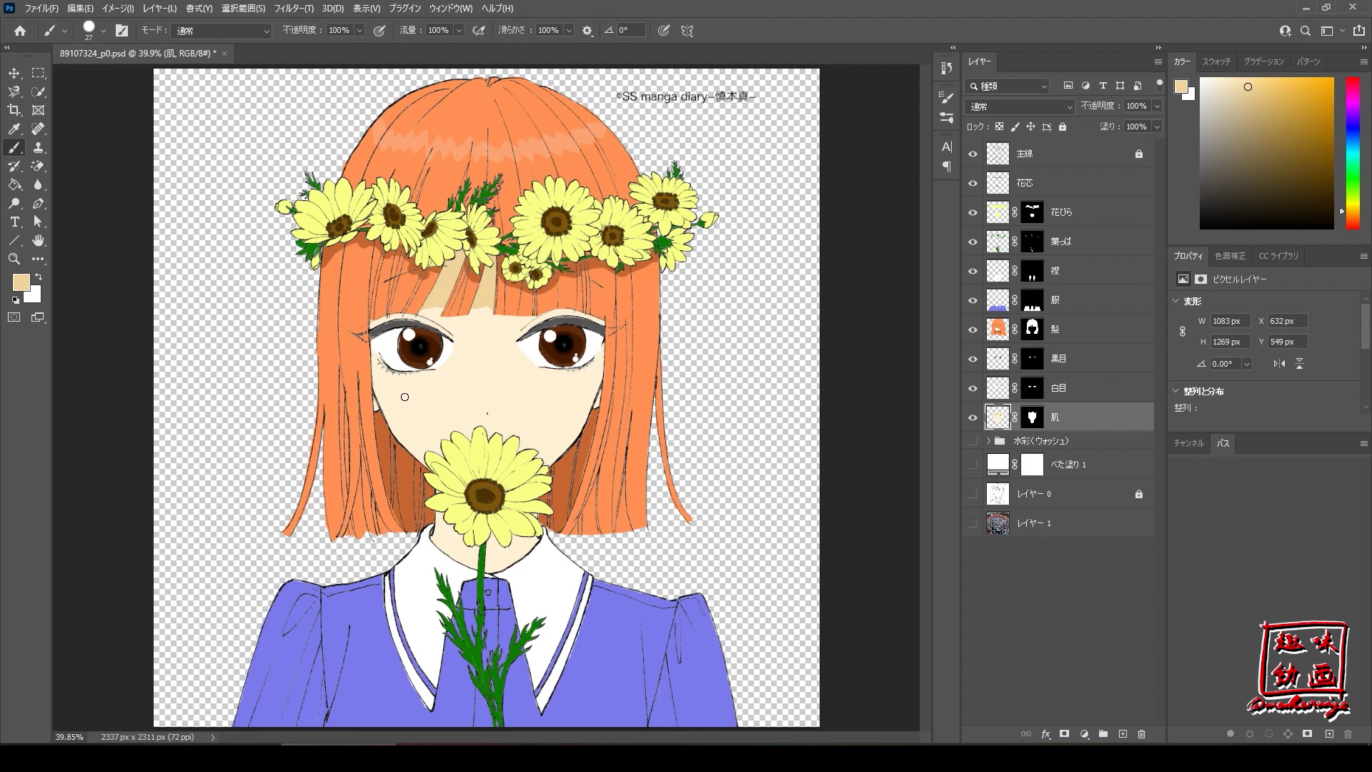
Shade the left eye's inner corner, under its lower lid, and the left jaw edge.
{"action": "scroll", "coordinate": [405, 397], "scroll_direction": "up", "scroll_amount": 2}
{"action": "scroll", "coordinate": [394, 381], "scroll_direction": "up", "scroll_amount": 2}
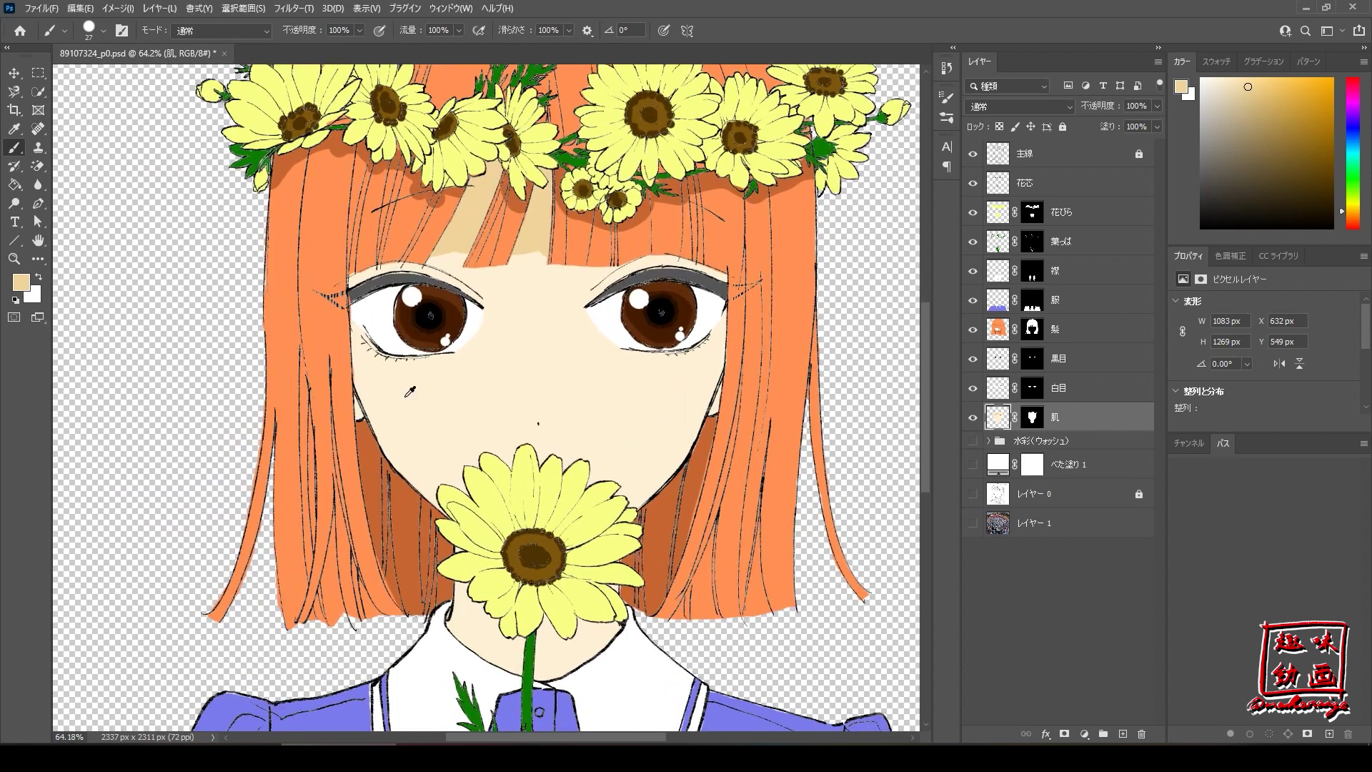
{"action": "scroll", "coordinate": [385, 367], "scroll_direction": "up", "scroll_amount": 2}
{"action": "scroll", "coordinate": [365, 337], "scroll_direction": "up", "scroll_amount": 2}
{"action": "mouse_move", "coordinate": [342, 309]}
{"action": "left_mouse_down"}
{"action": "mouse_move", "coordinate": [323, 294]}
{"action": "mouse_move", "coordinate": [359, 351]}
{"action": "mouse_move", "coordinate": [361, 473]}
{"action": "mouse_move", "coordinate": [430, 571]}
{"action": "left_mouse_up"}
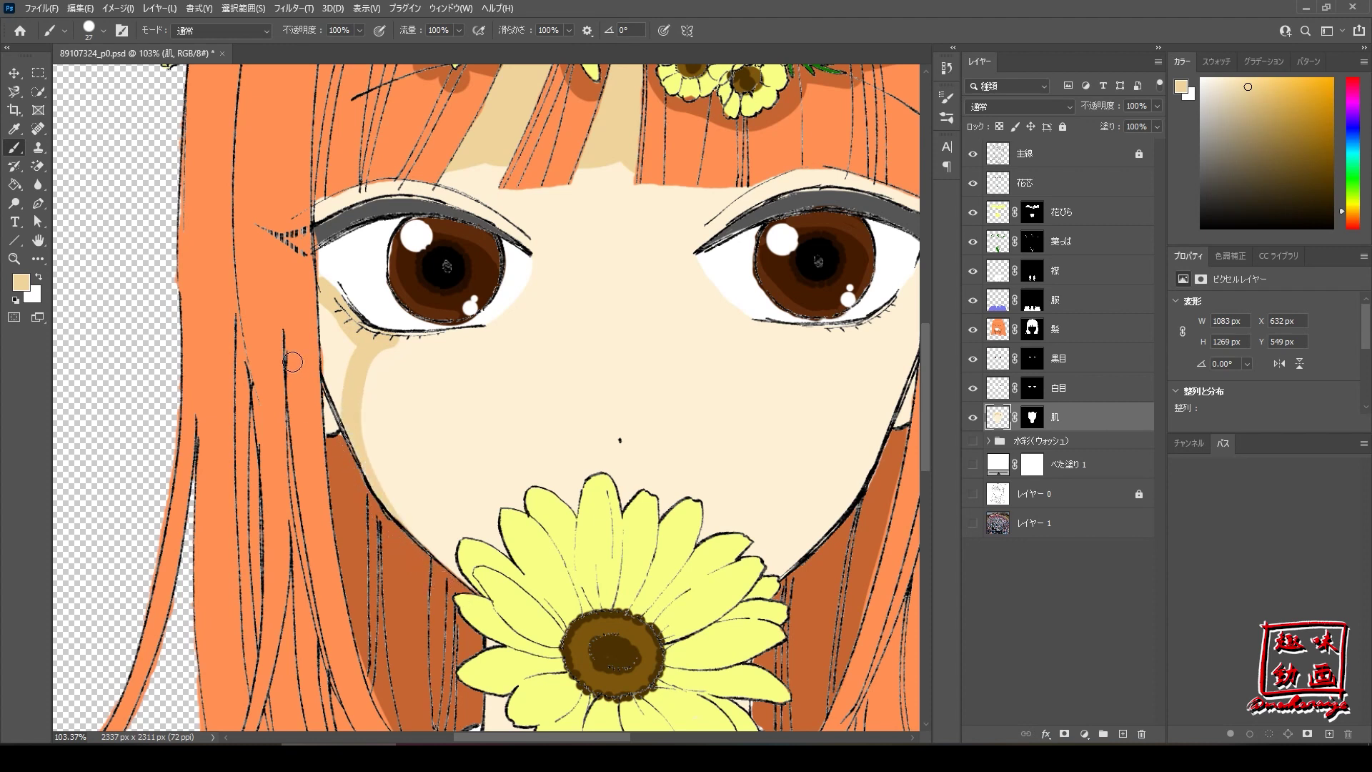
{"action": "mouse_move", "coordinate": [330, 357]}
{"action": "left_mouse_down"}
{"action": "mouse_move", "coordinate": [337, 315]}
{"action": "mouse_move", "coordinate": [354, 357]}
{"action": "mouse_move", "coordinate": [337, 382]}
{"action": "left_mouse_up"}
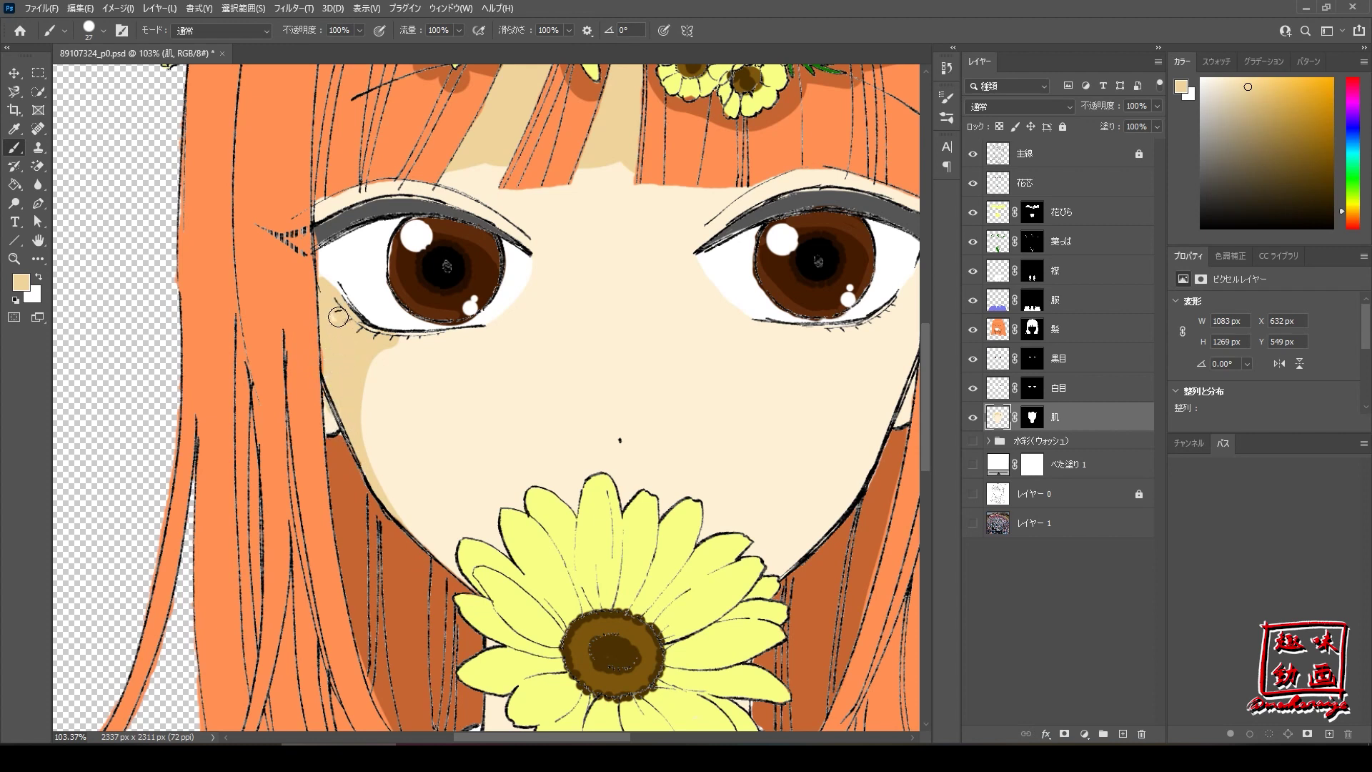
{"action": "left_click_drag", "start_coordinate": [325, 442], "coordinate": [331, 414]}
Add tan shadow below the right eye's outer corner and along the chin contour.
{"action": "scroll", "coordinate": [627, 736], "scroll_direction": "right", "scroll_amount": 2}
{"action": "scroll", "coordinate": [629, 572], "scroll_direction": "right", "scroll_amount": 4}
{"action": "mouse_move", "coordinate": [633, 313]}
{"action": "left_mouse_down"}
{"action": "mouse_move", "coordinate": [620, 316]}
{"action": "mouse_move", "coordinate": [642, 449]}
{"action": "left_mouse_up"}
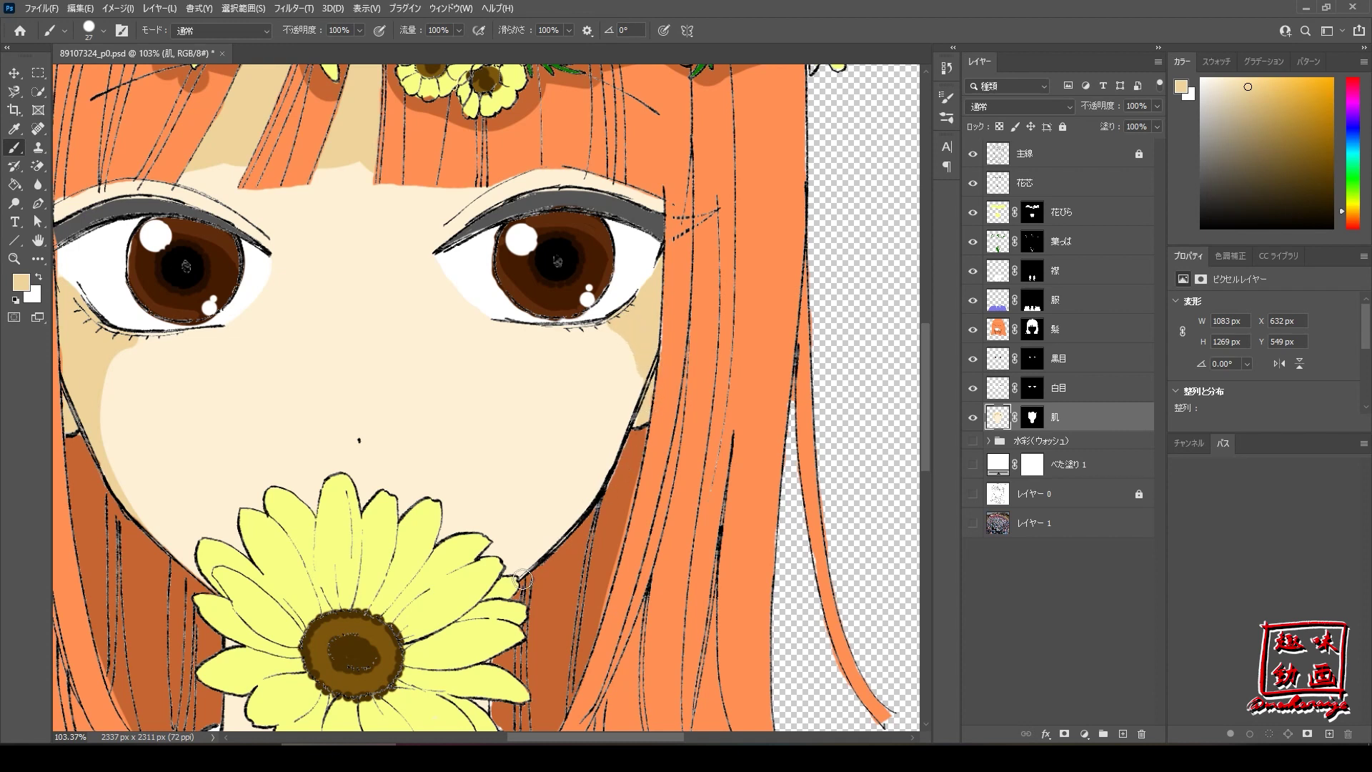
{"action": "mouse_move", "coordinate": [530, 572]}
{"action": "left_mouse_down"}
{"action": "mouse_move", "coordinate": [600, 491]}
{"action": "mouse_move", "coordinate": [656, 349]}
{"action": "left_mouse_up"}
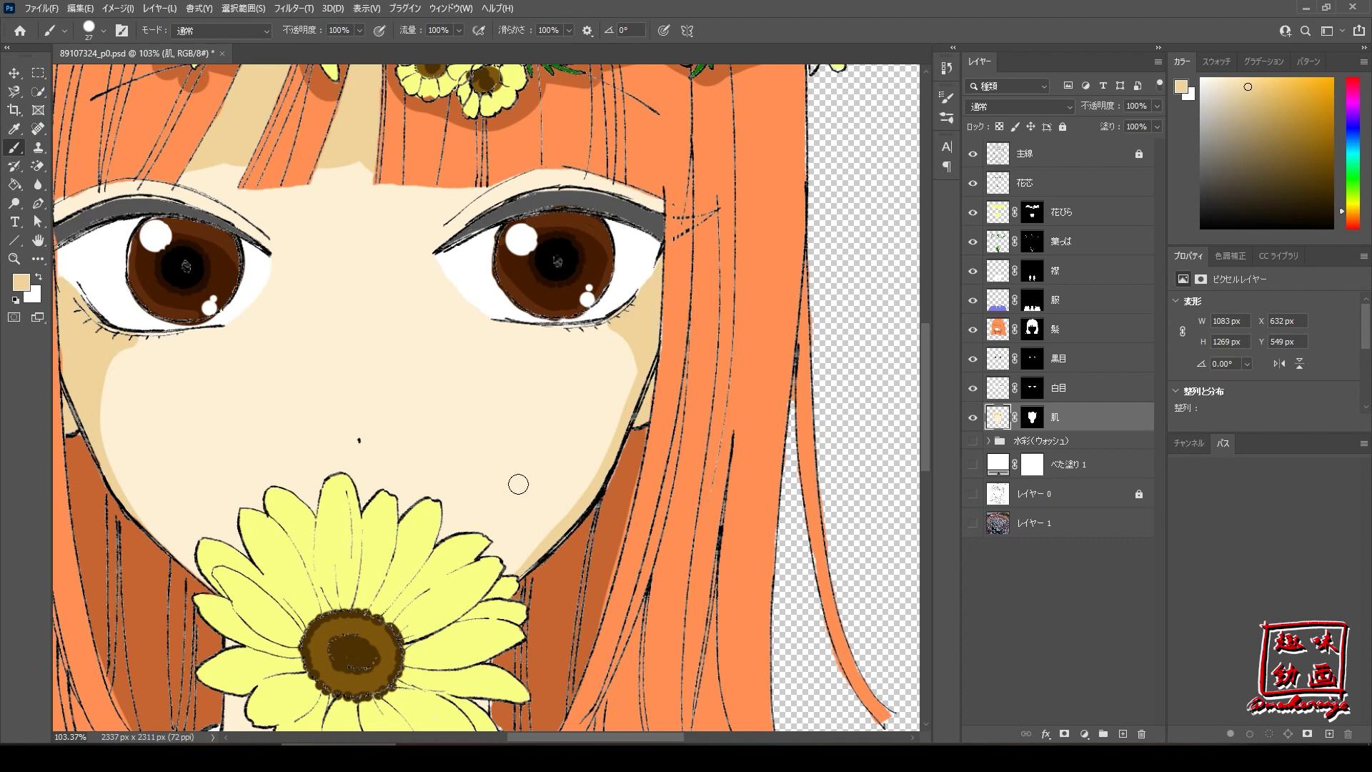
{"action": "key", "text": "ctrl+0"}
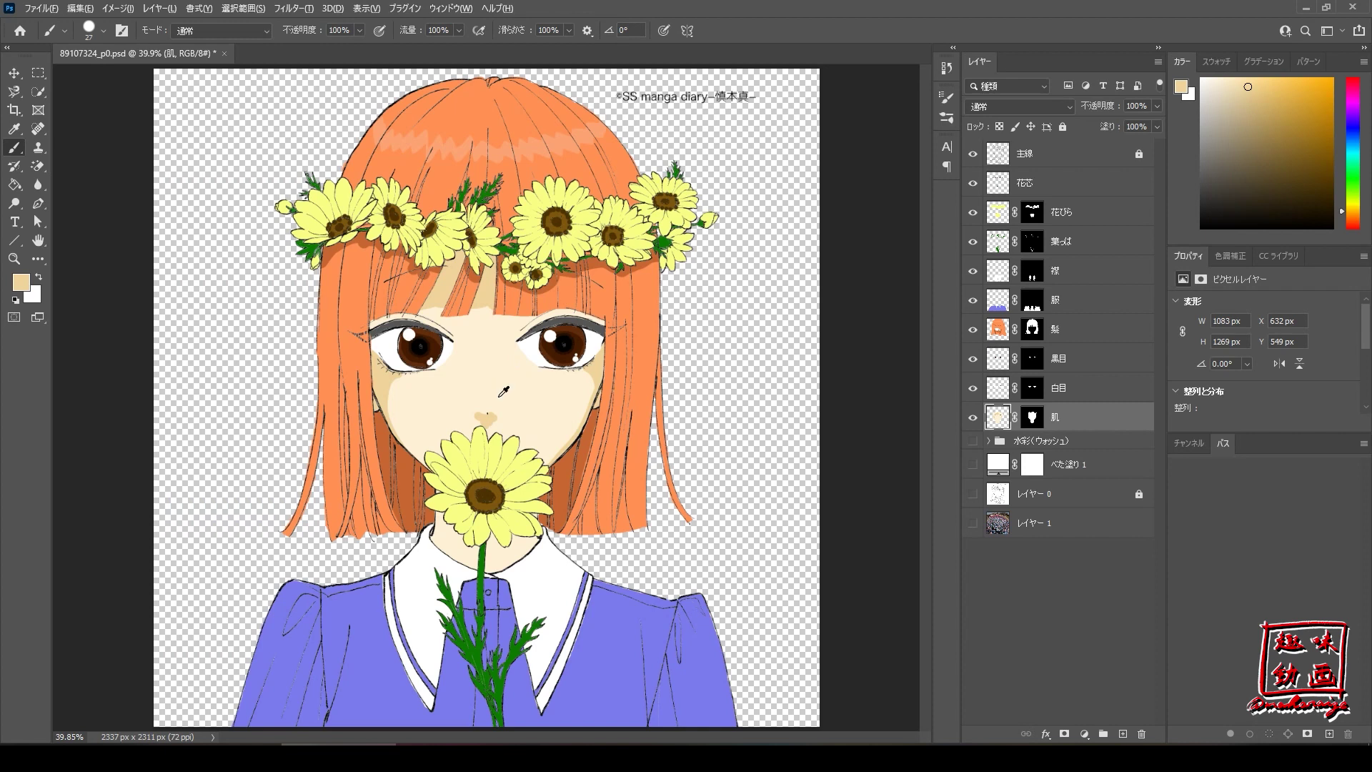
Shrink the brush to about 8 px and draw a thin tan line down the nose bridge.
{"action": "scroll", "coordinate": [503, 391], "scroll_direction": "up", "scroll_amount": 3}
{"action": "scroll", "coordinate": [502, 357], "scroll_direction": "up", "scroll_amount": 3}
{"action": "scroll", "coordinate": [500, 328], "scroll_direction": "up", "scroll_amount": 4}
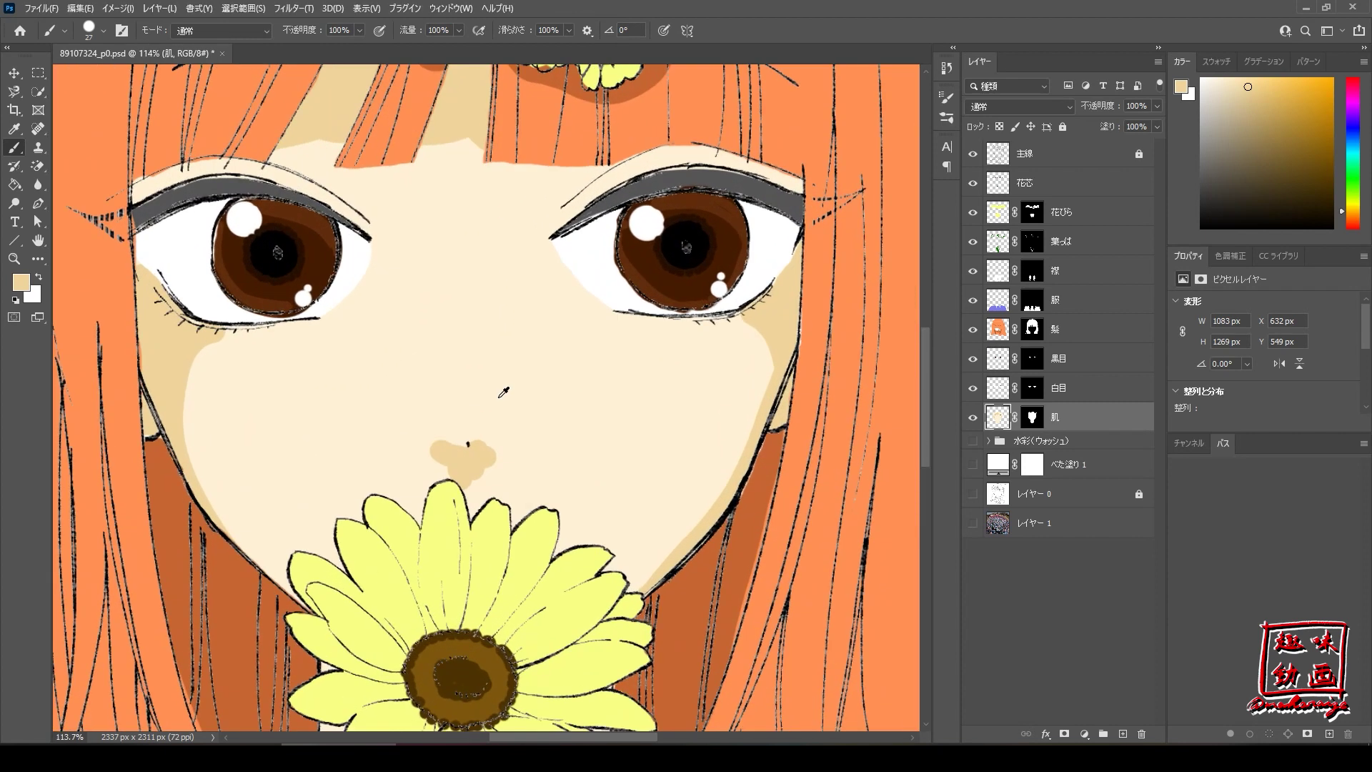
{"action": "right_click", "coordinate": [500, 315], "text": "alt"}
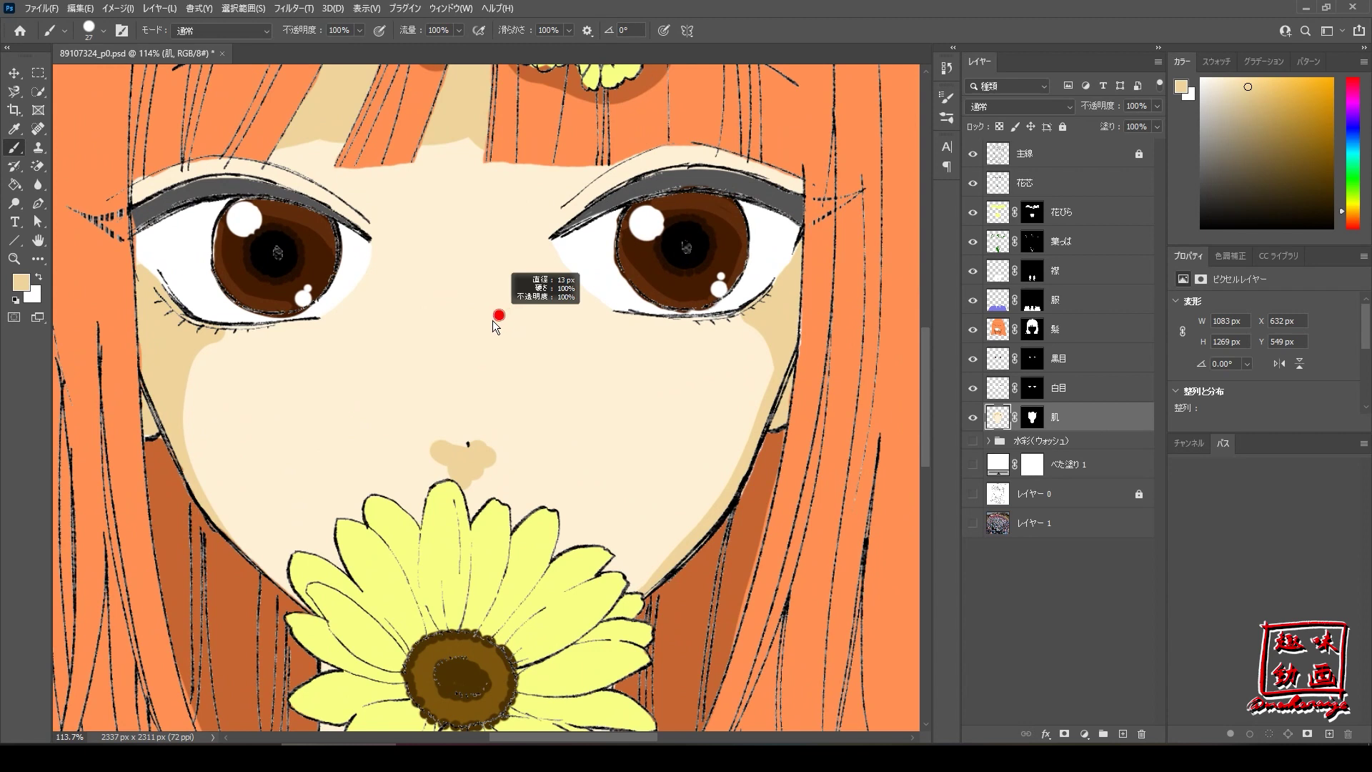
{"action": "right_click", "coordinate": [499, 315], "text": "alt"}
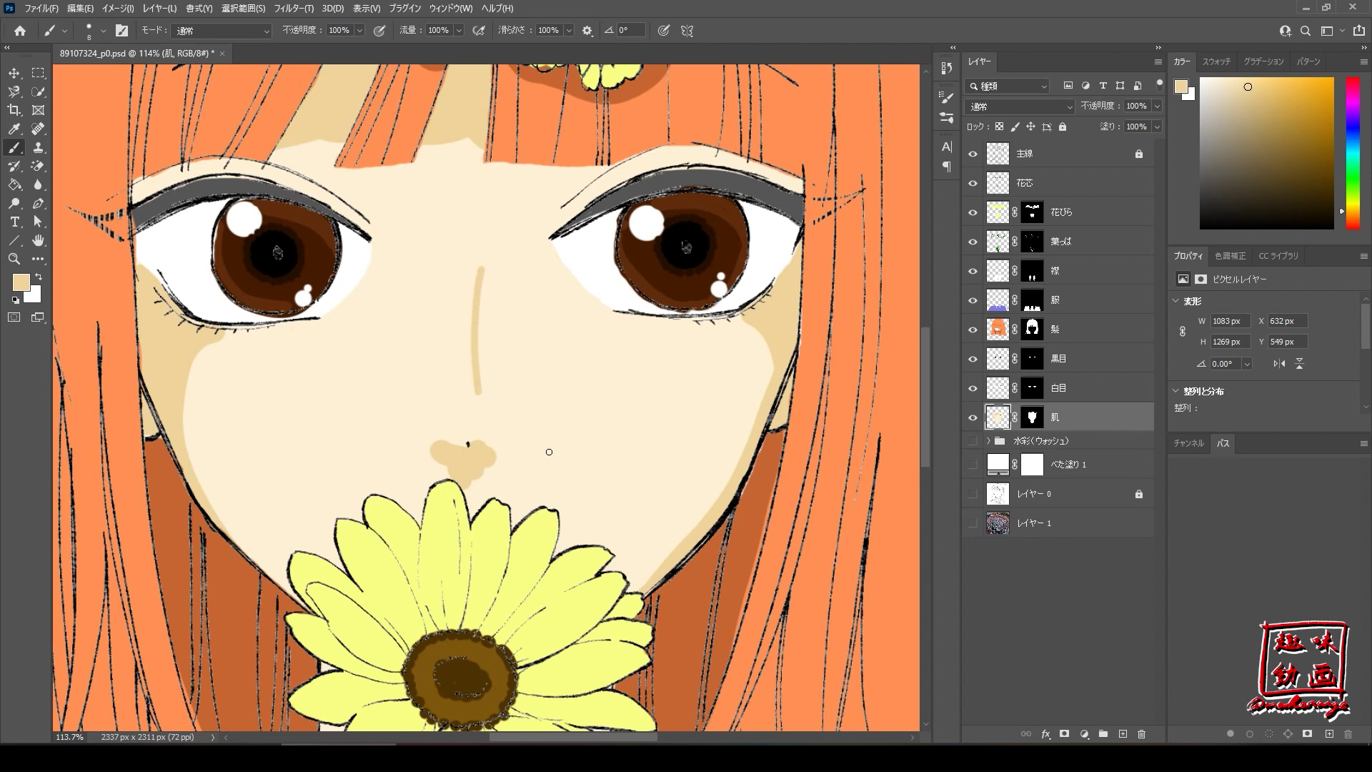
{"action": "key", "text": "ctrl+0"}
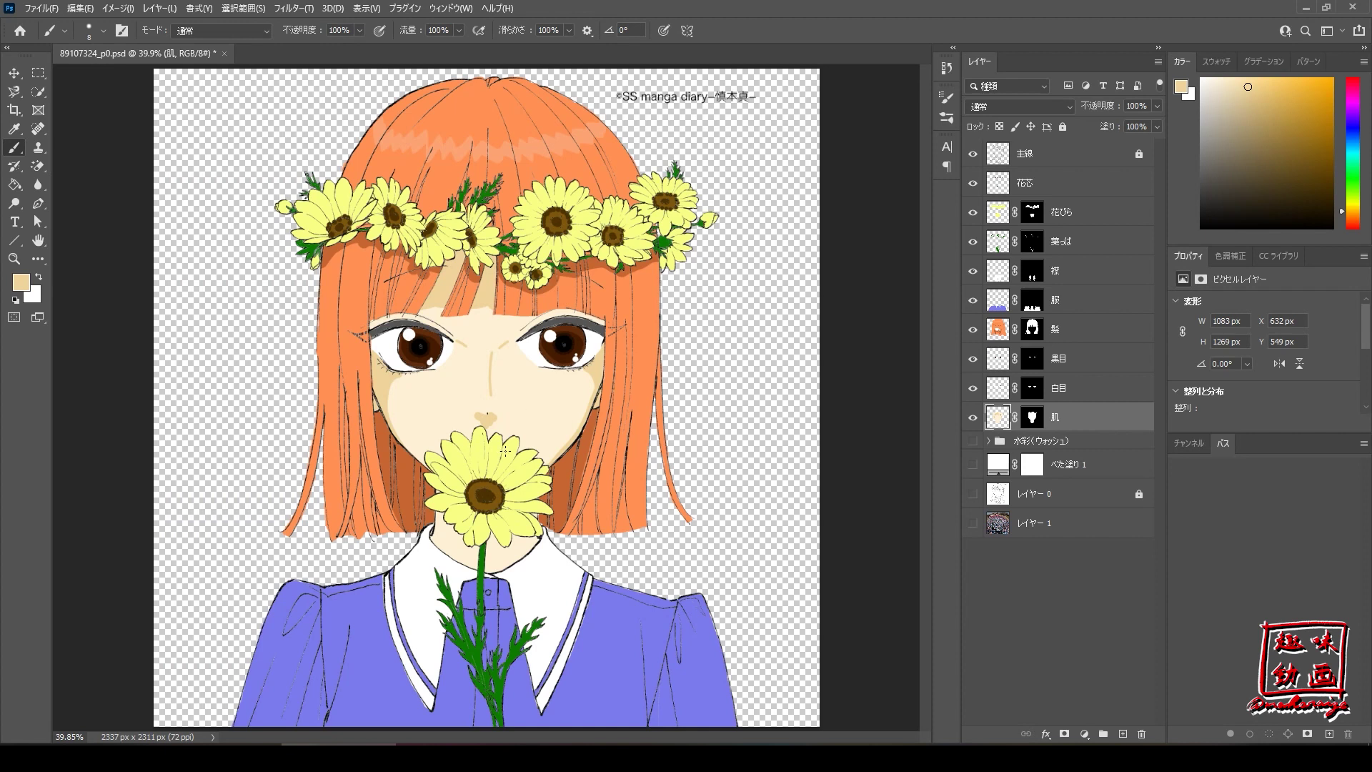
Set the brush to about 36 px and shade the skin around and below the flower petals.
{"action": "scroll", "coordinate": [506, 451], "scroll_direction": "up", "scroll_amount": 2}
{"action": "scroll", "coordinate": [505, 451], "scroll_direction": "up", "scroll_amount": 2}
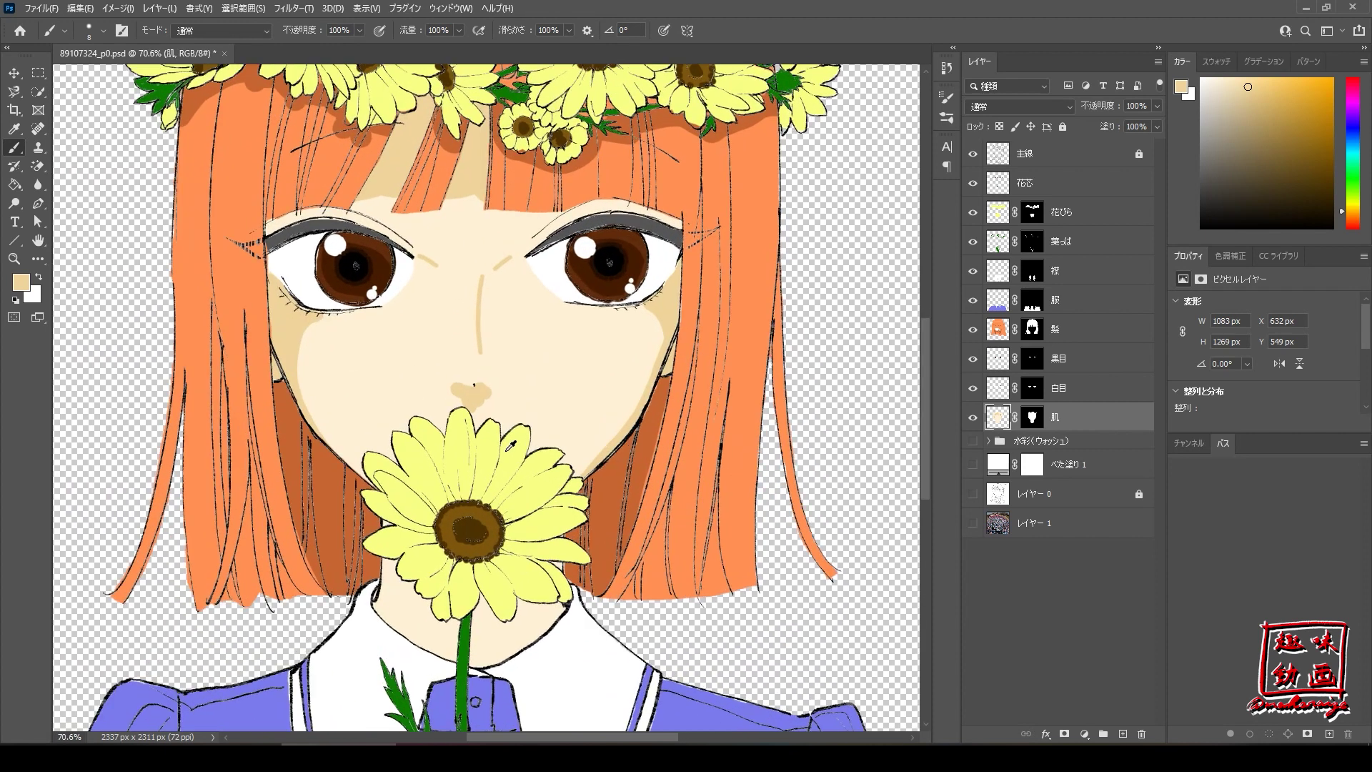
{"action": "scroll", "coordinate": [505, 451], "scroll_direction": "up", "scroll_amount": 2}
{"action": "scroll", "coordinate": [505, 451], "scroll_direction": "up", "scroll_amount": 2}
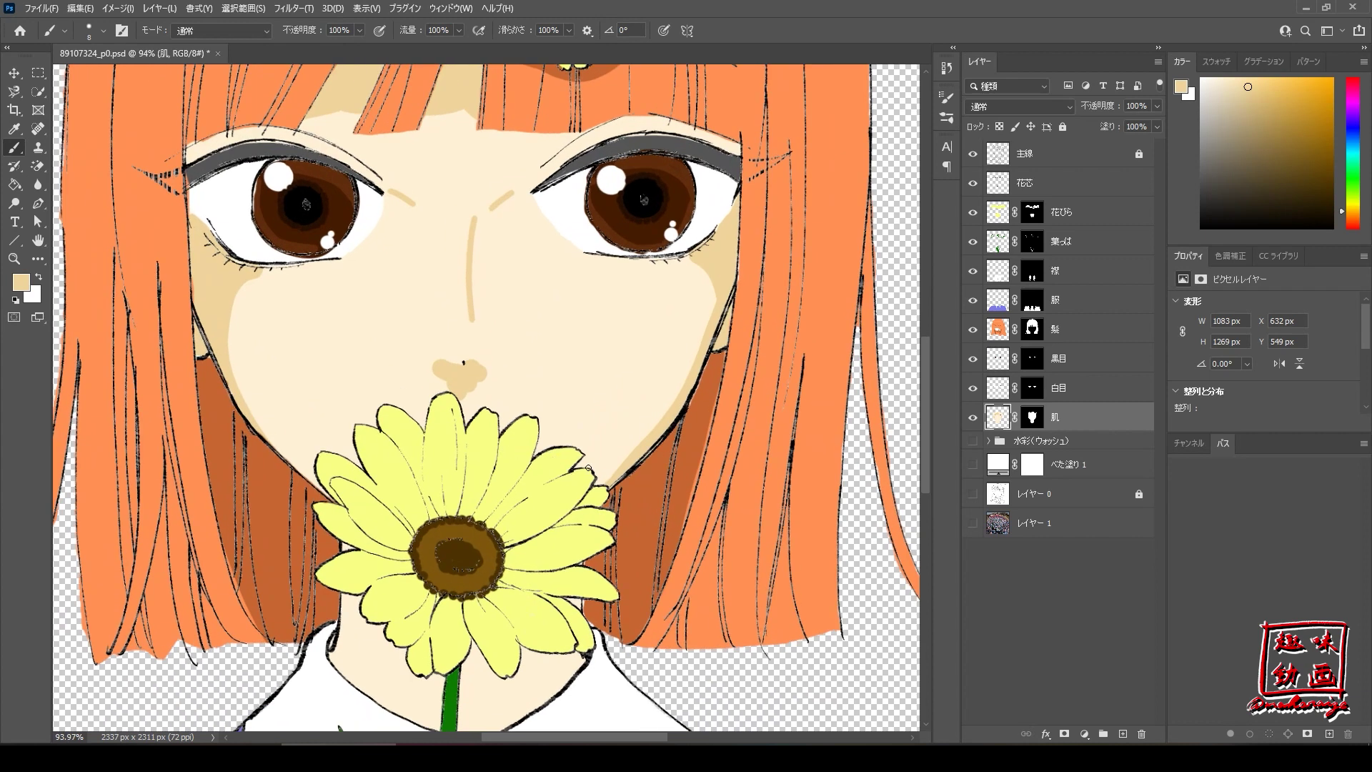
{"action": "scroll", "coordinate": [586, 466], "scroll_direction": "up", "scroll_amount": 1}
{"action": "right_click", "coordinate": [565, 482], "text": "alt"}
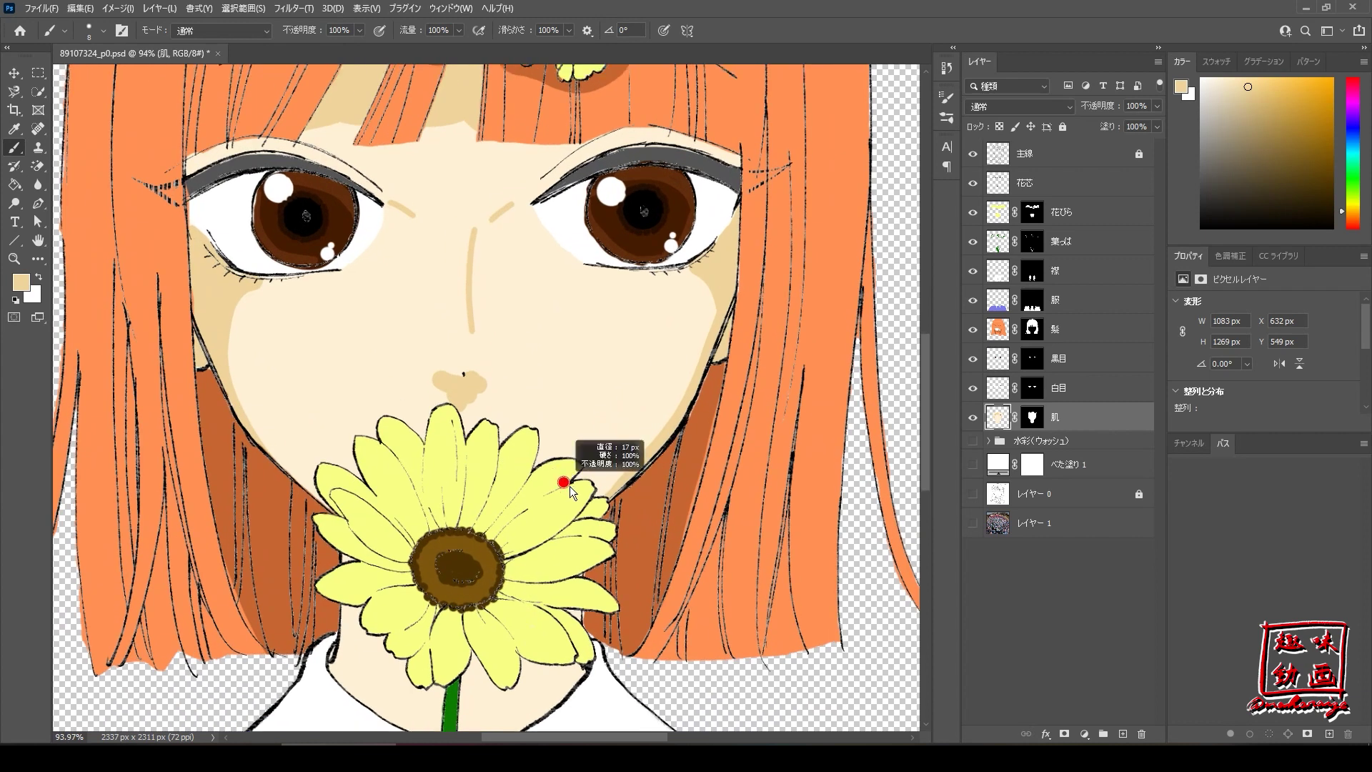
{"action": "left_click_drag", "start_coordinate": [575, 492], "coordinate": [537, 472]}
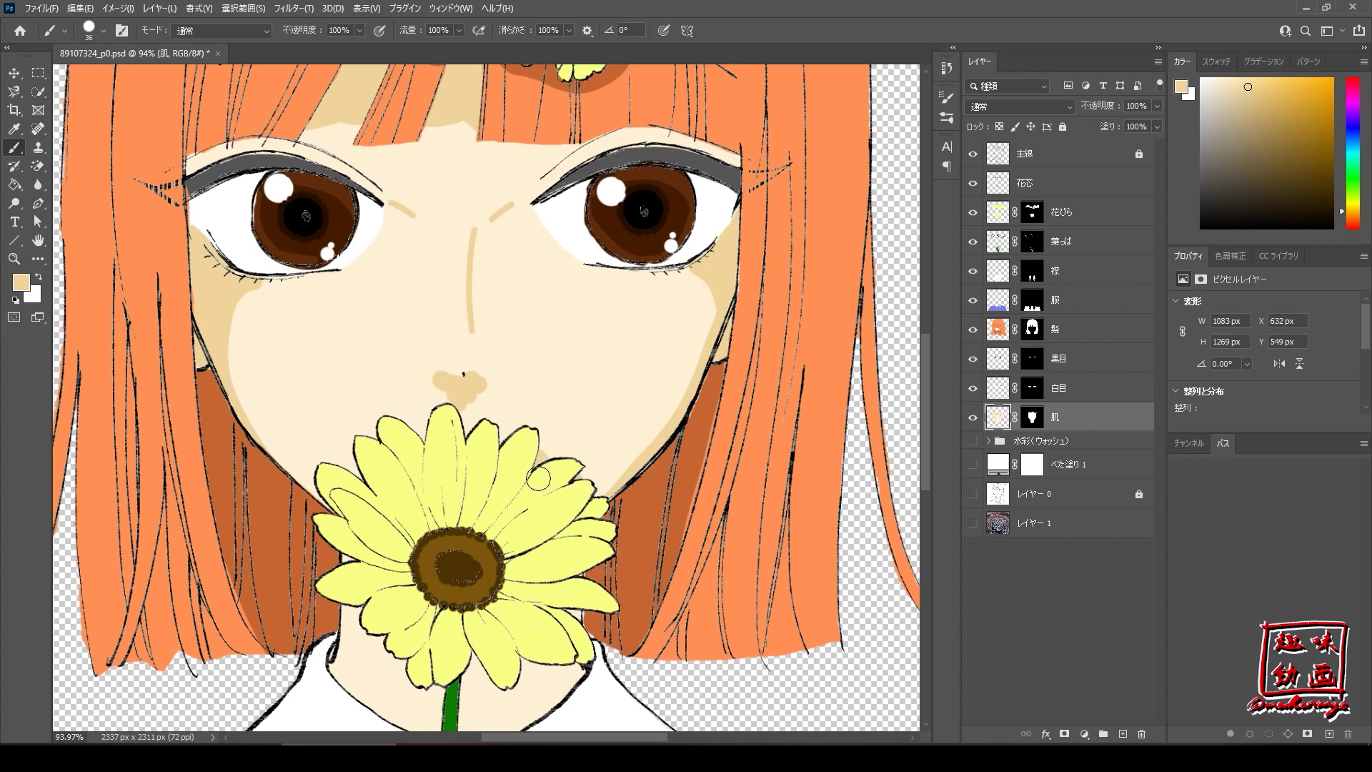
{"action": "left_click_drag", "start_coordinate": [400, 473], "coordinate": [327, 512]}
{"action": "scroll", "coordinate": [543, 504], "scroll_direction": "down", "scroll_amount": 1}
{"action": "scroll", "coordinate": [543, 504], "scroll_direction": "down", "scroll_amount": 1}
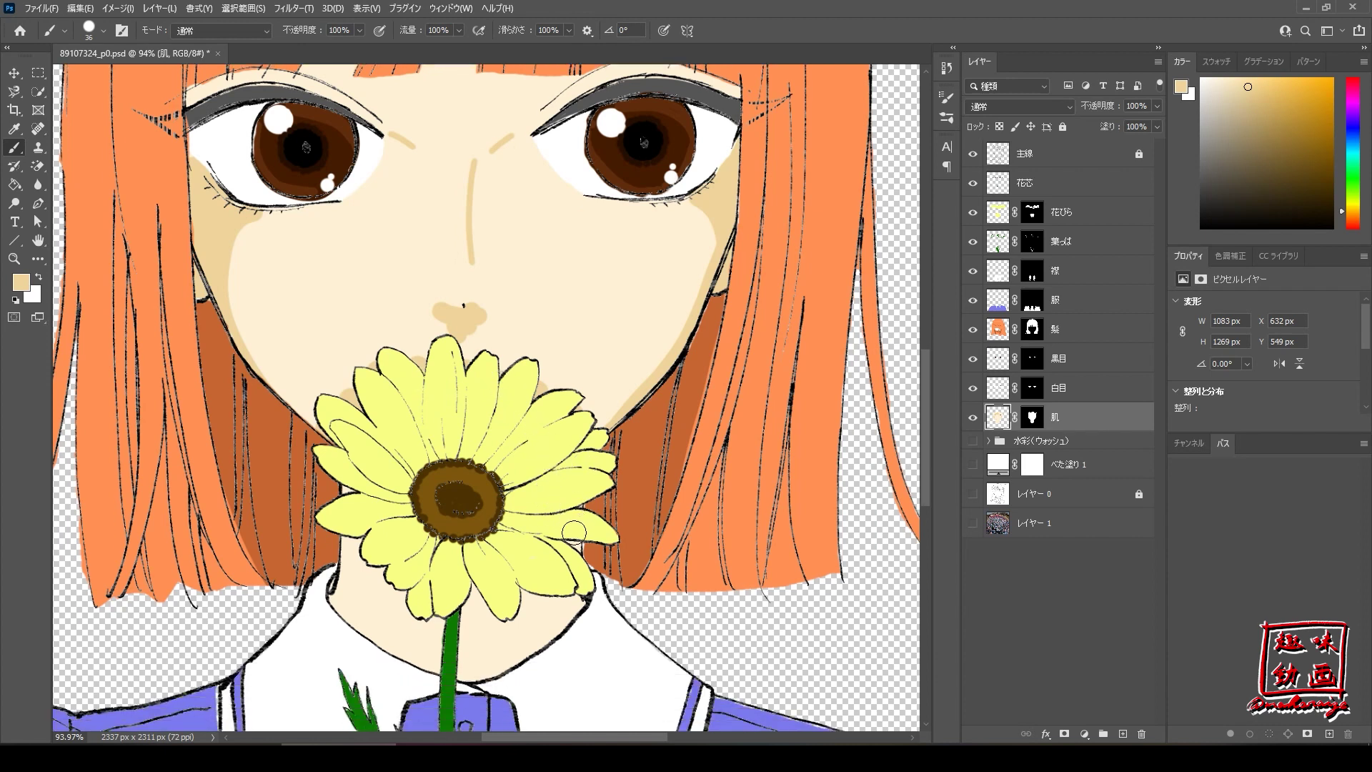
{"action": "mouse_move", "coordinate": [550, 598]}
{"action": "left_mouse_down"}
{"action": "mouse_move", "coordinate": [566, 613]}
{"action": "mouse_move", "coordinate": [500, 650]}
{"action": "left_mouse_up"}
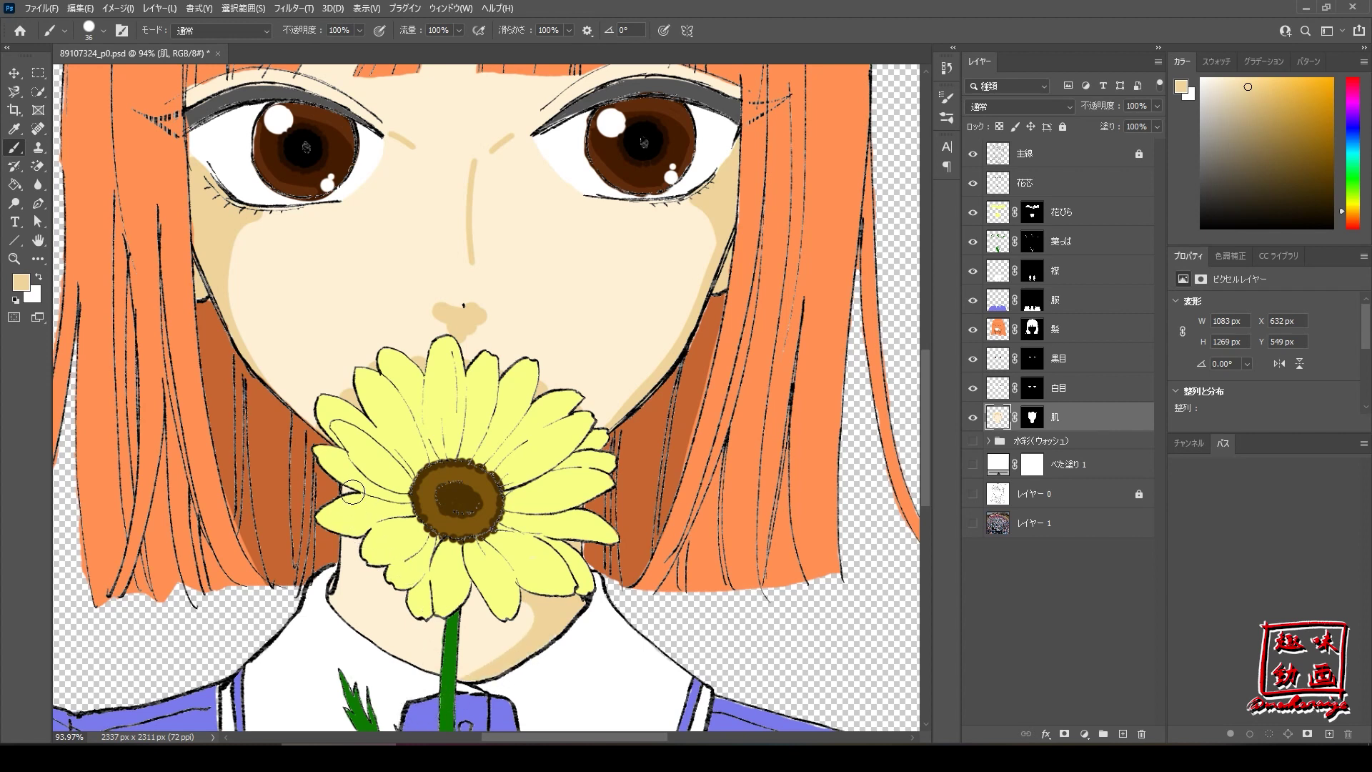
Shade the left edge of the neck and both sides of the flower stem.
{"action": "left_click_drag", "start_coordinate": [344, 564], "coordinate": [350, 624]}
{"action": "left_click_drag", "start_coordinate": [367, 556], "coordinate": [362, 603]}
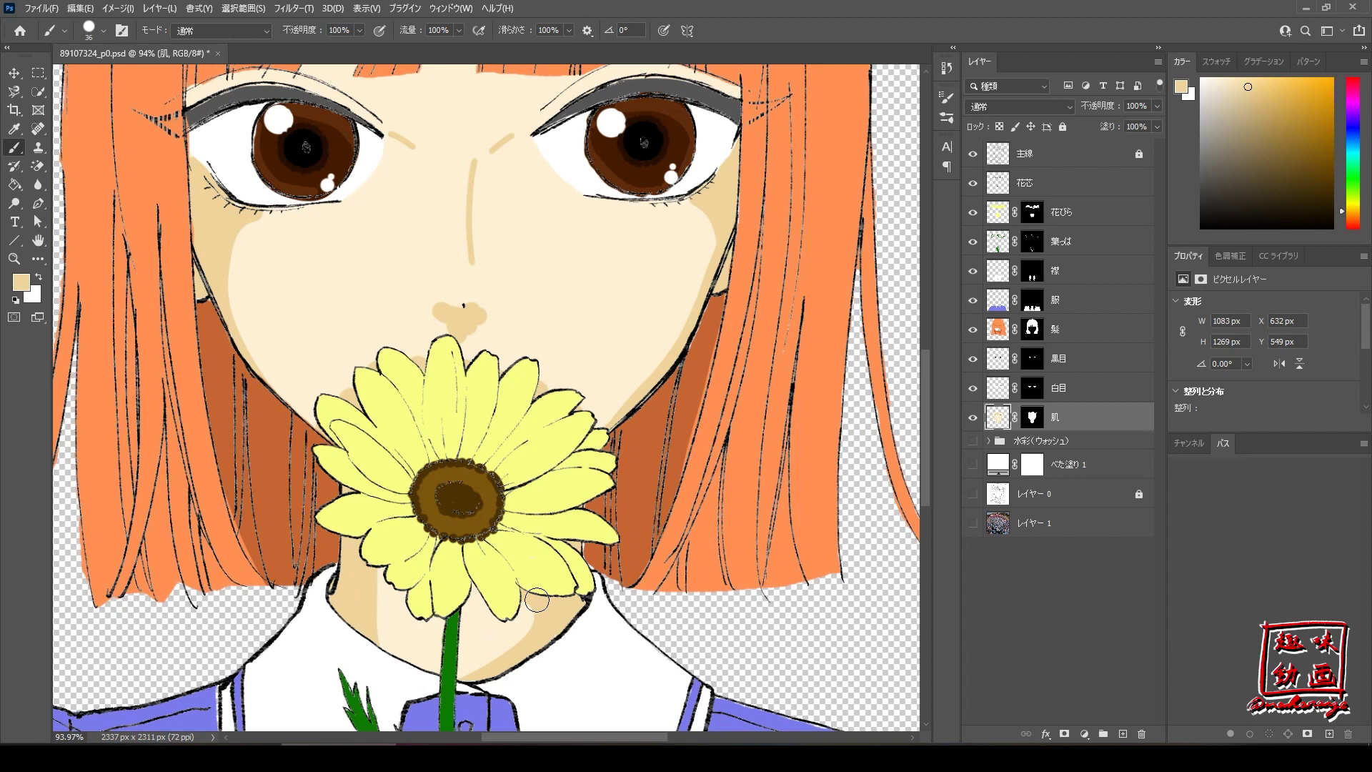
{"action": "left_click_drag", "start_coordinate": [383, 565], "coordinate": [386, 612]}
{"action": "left_click_drag", "start_coordinate": [407, 616], "coordinate": [427, 663]}
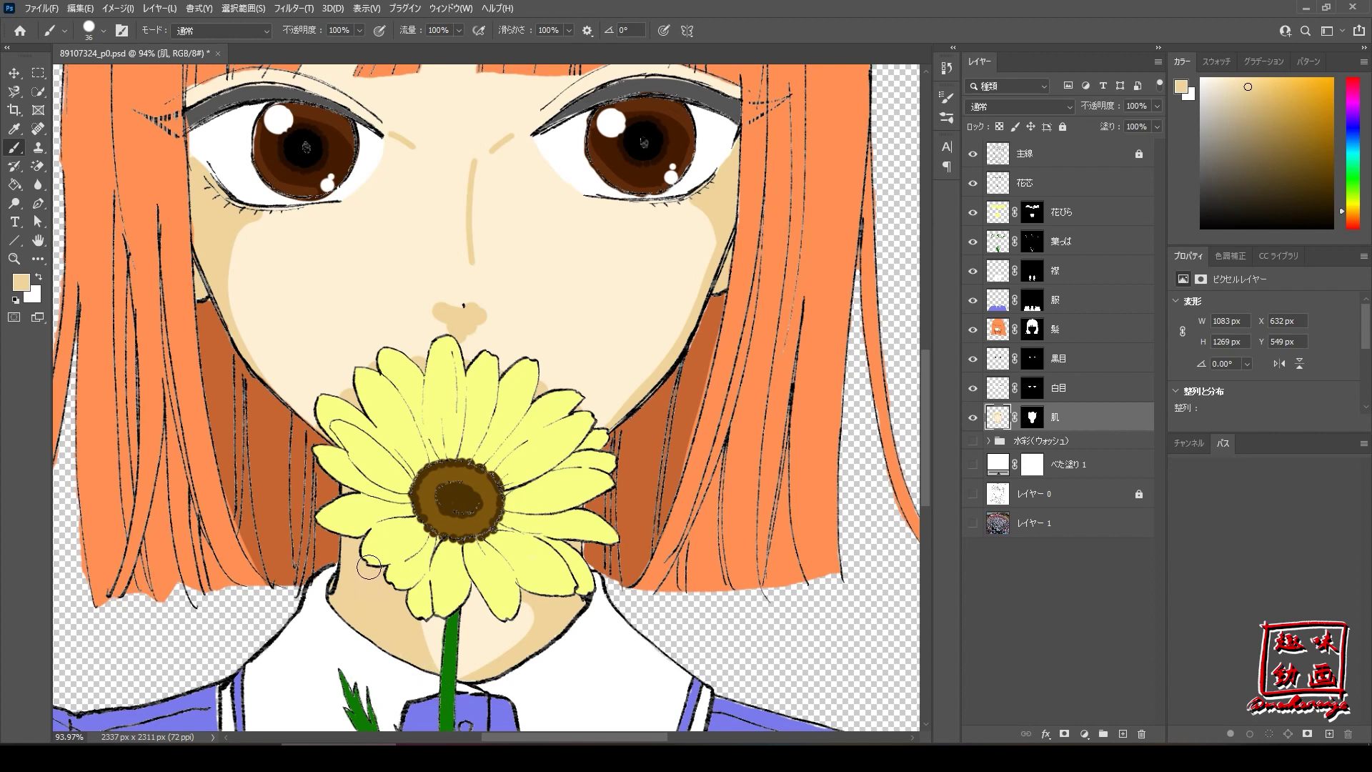
{"action": "left_click_drag", "start_coordinate": [511, 620], "coordinate": [501, 672]}
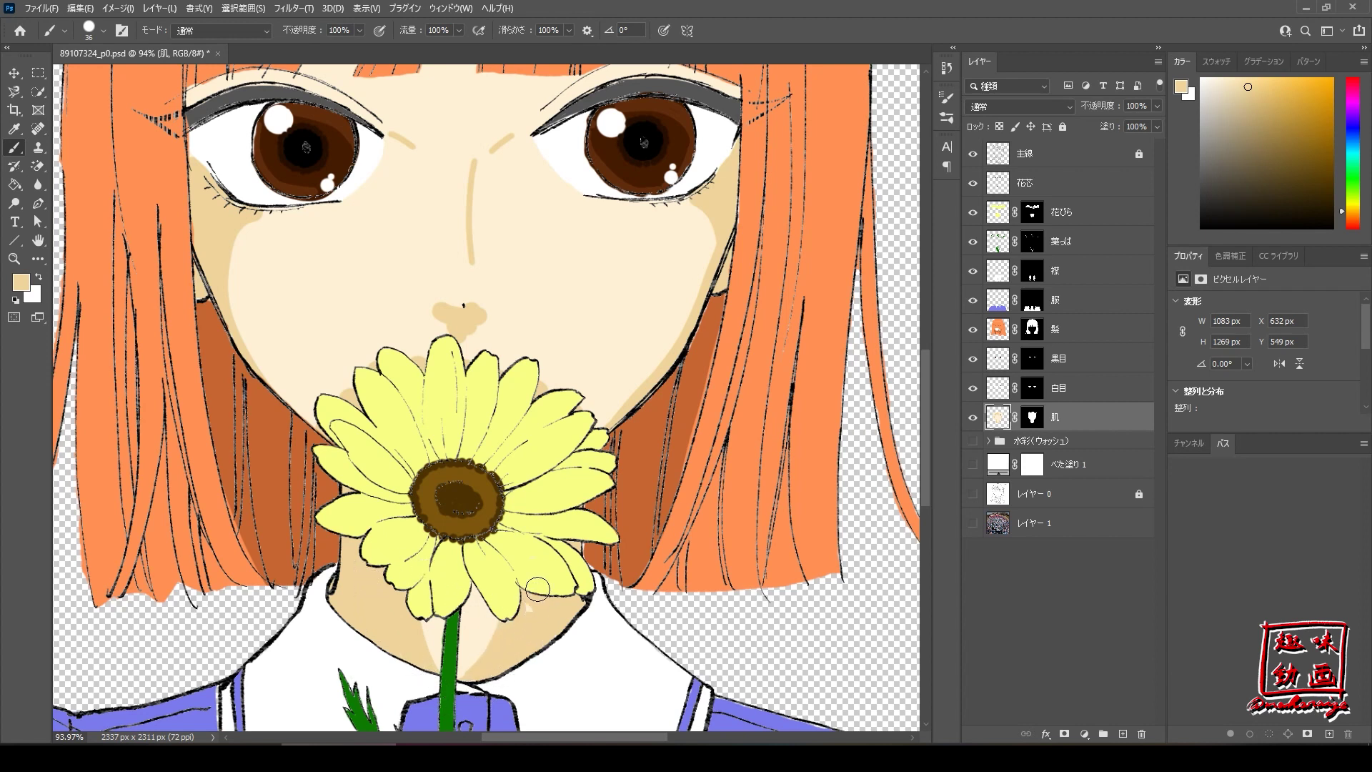
{"action": "key", "text": "ctrl+0"}
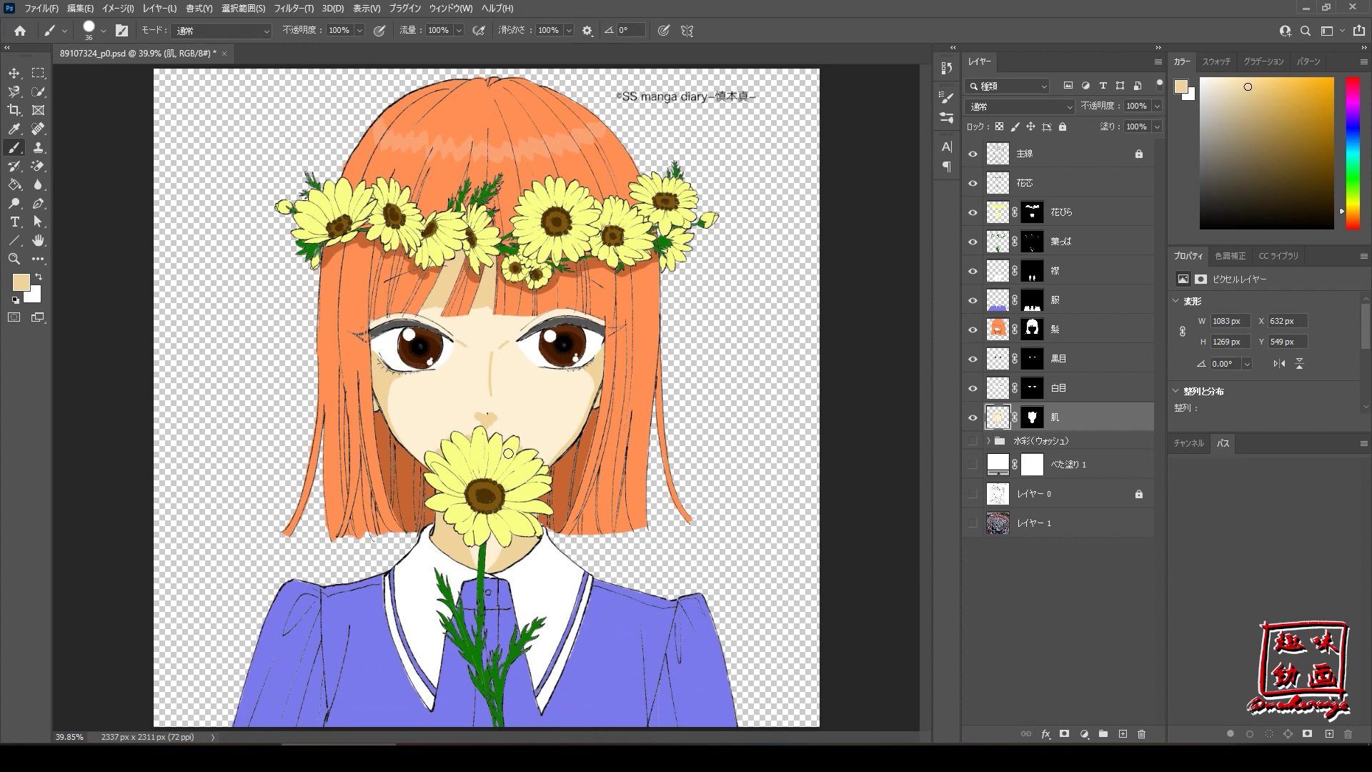
Check the face and flower crown, then save the file with Ctrl+S.
{"action": "scroll", "coordinate": [509, 453], "scroll_direction": "up", "scroll_amount": 2, "text": "alt"}
{"action": "scroll", "coordinate": [508, 453], "scroll_direction": "up", "scroll_amount": 1, "text": "alt"}
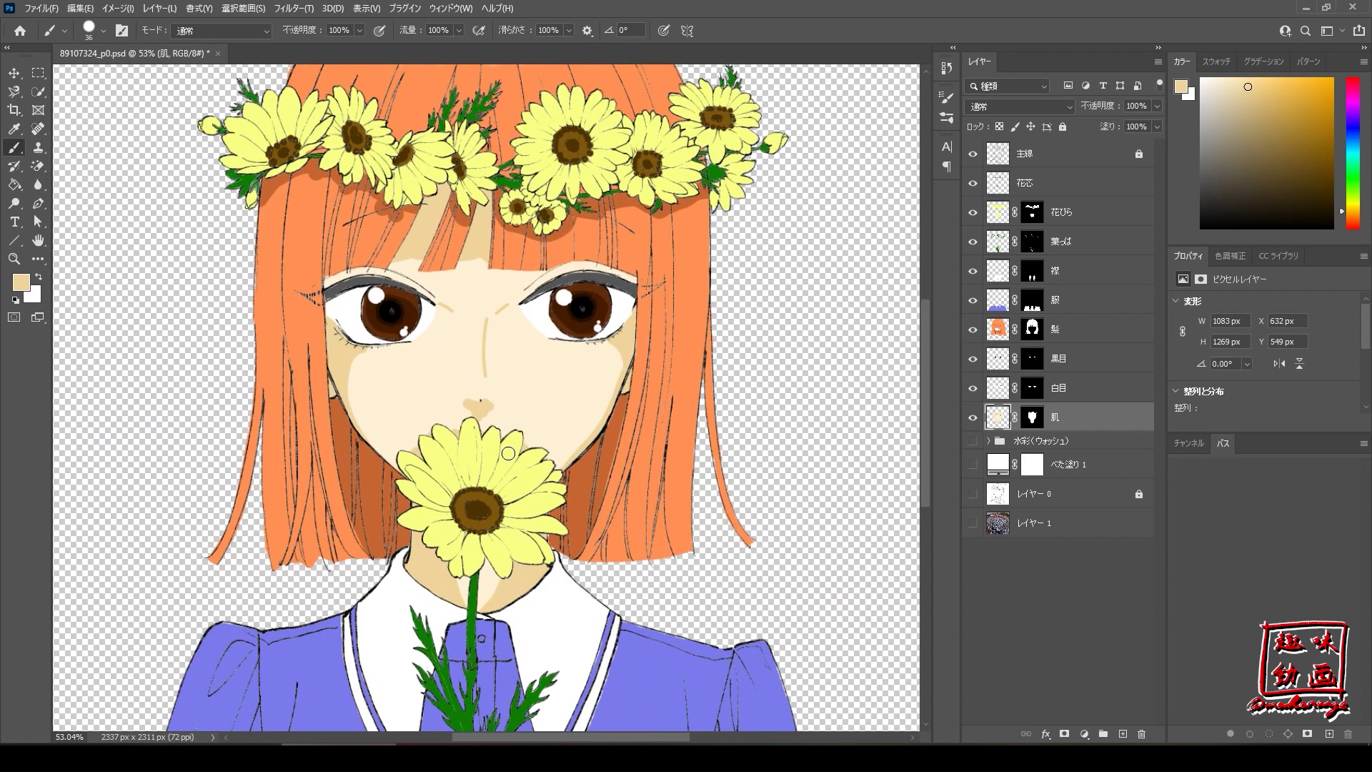
{"action": "scroll", "coordinate": [508, 453], "scroll_direction": "up", "scroll_amount": 1, "text": "alt"}
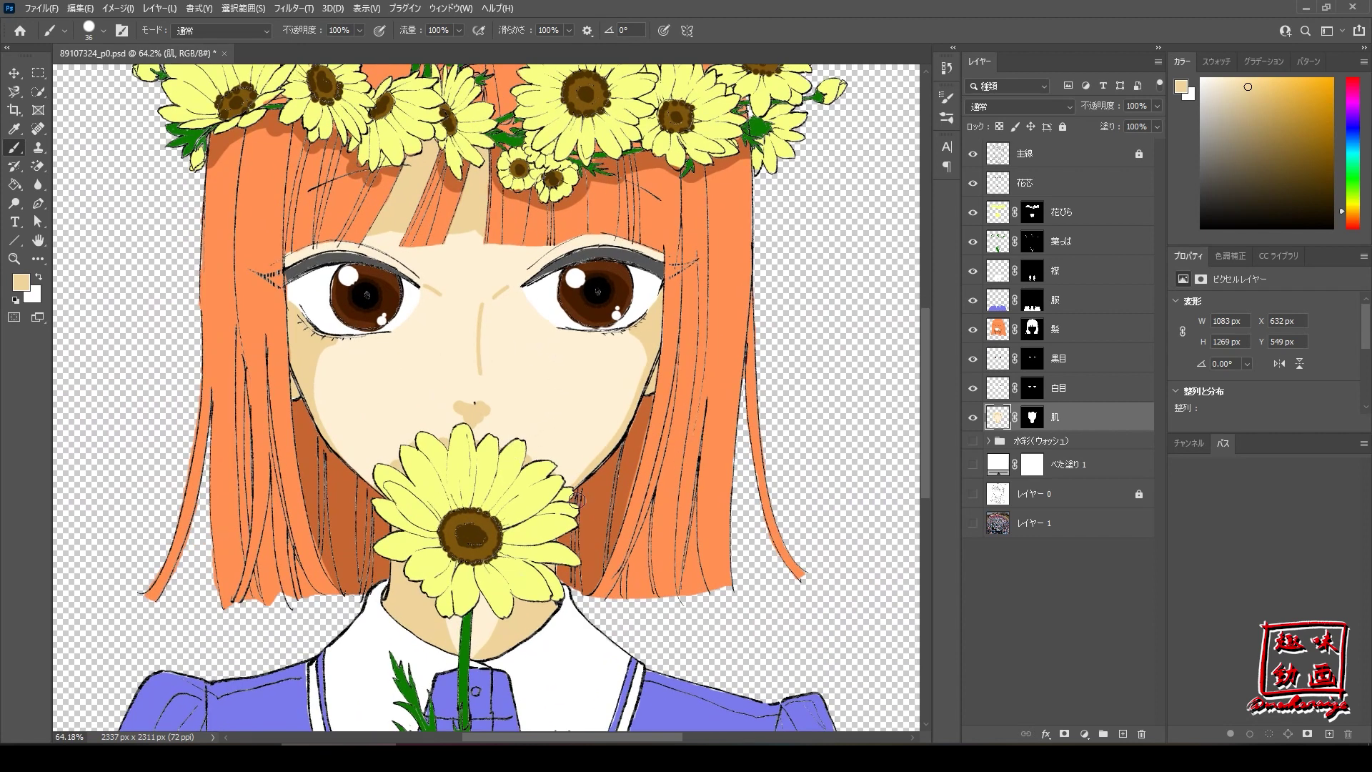
{"action": "scroll", "coordinate": [579, 509], "scroll_direction": "down", "scroll_amount": 1}
{"action": "scroll", "coordinate": [526, 527], "scroll_direction": "down", "scroll_amount": 1}
{"action": "scroll", "coordinate": [520, 532], "scroll_direction": "down", "scroll_amount": 1}
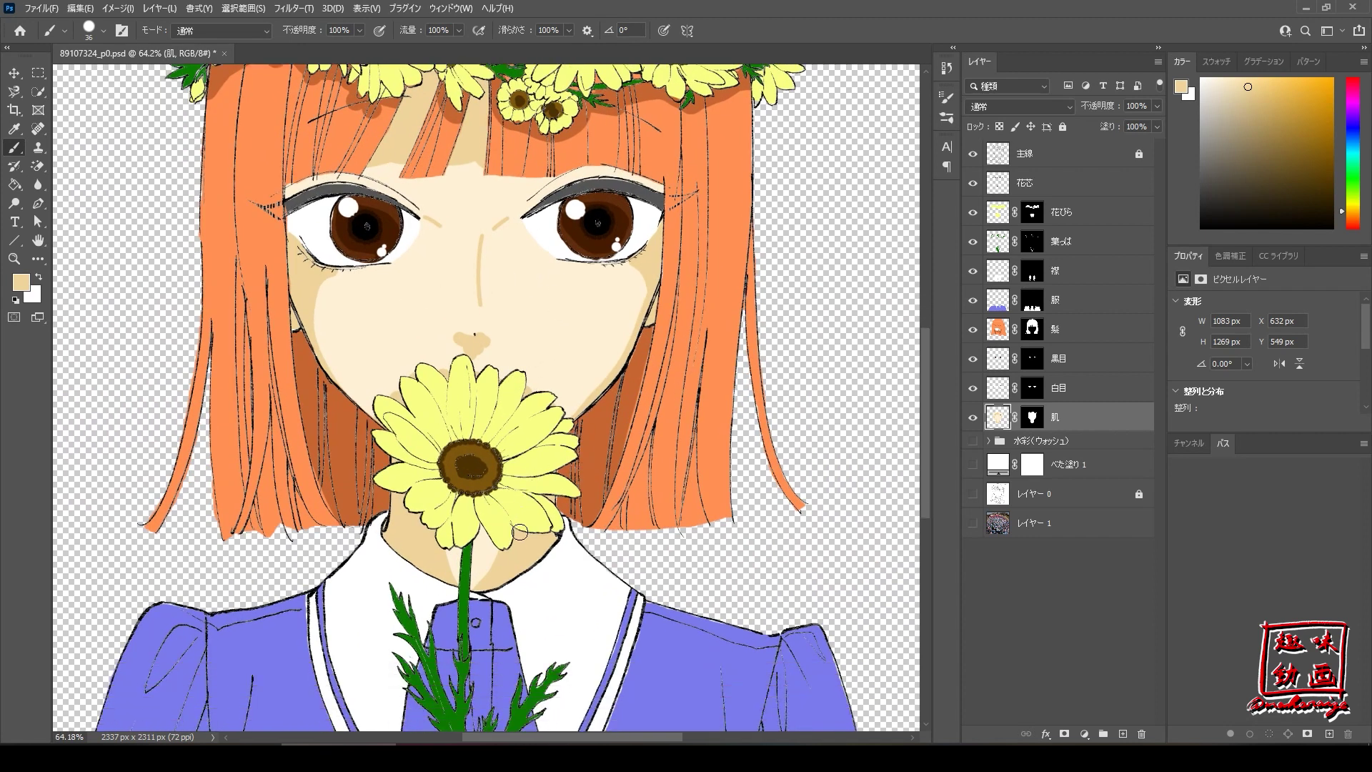
{"action": "scroll", "coordinate": [520, 532], "scroll_direction": "up", "scroll_amount": 2}
{"action": "scroll", "coordinate": [520, 533], "scroll_direction": "up", "scroll_amount": 1}
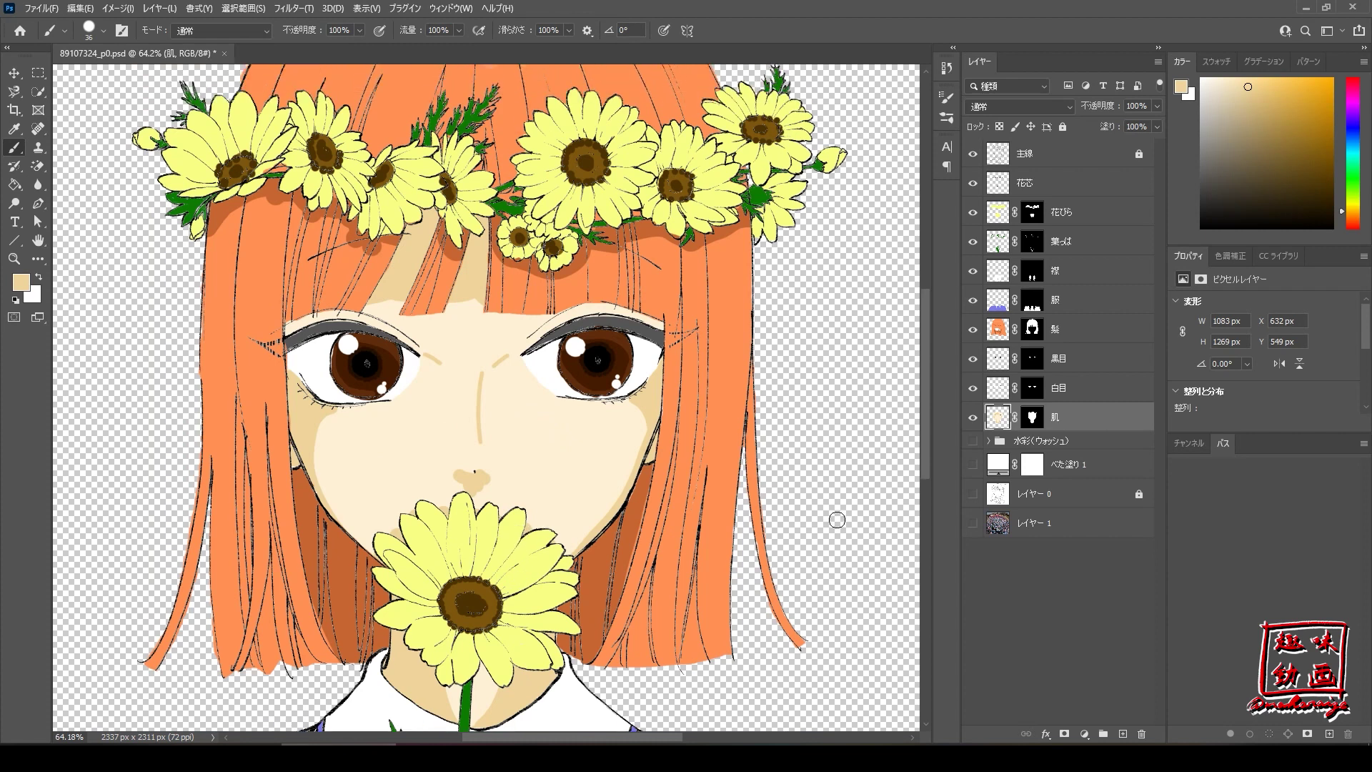
{"action": "key", "text": "ctrl+s"}
Sample the orange hair colour from the canvas.
{"action": "scroll", "coordinate": [552, 578], "scroll_direction": "up", "scroll_amount": 2}
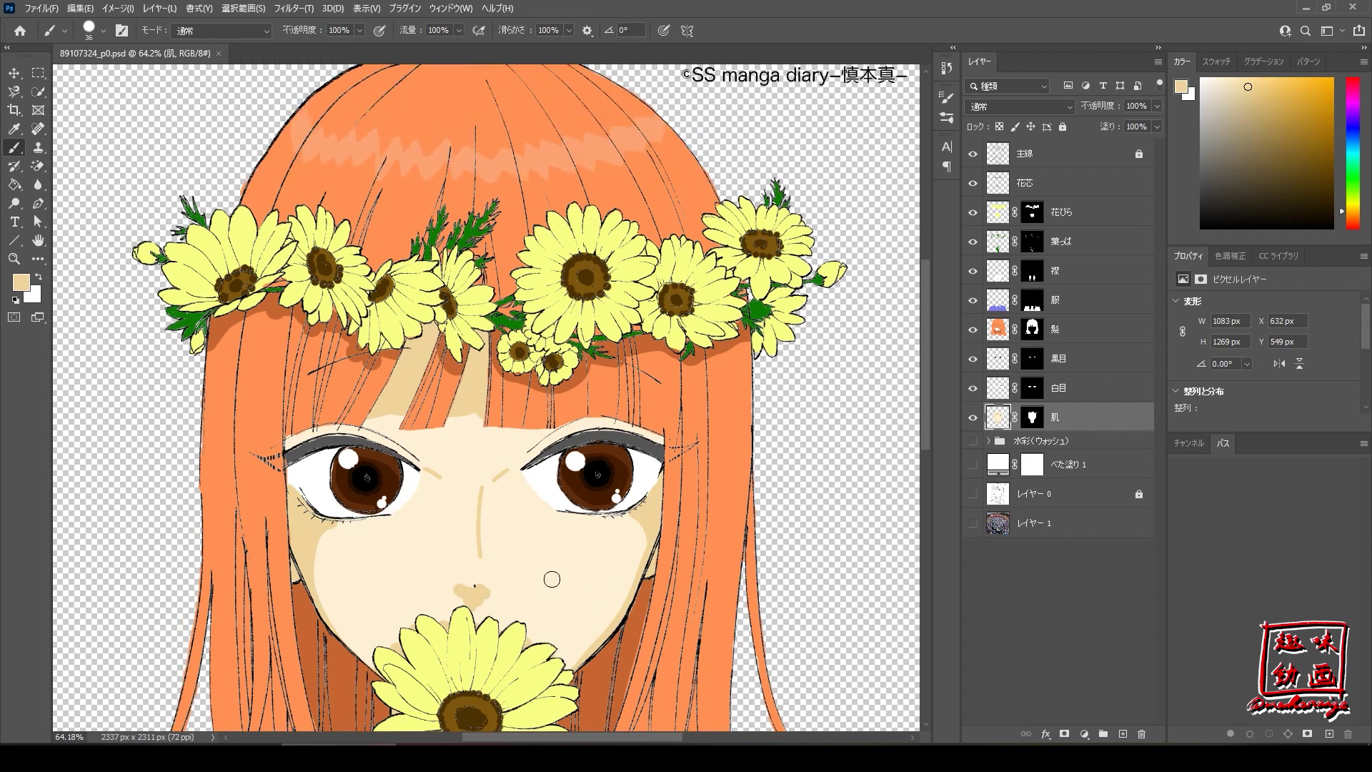
{"action": "scroll", "coordinate": [552, 579], "scroll_direction": "down", "scroll_amount": 1}
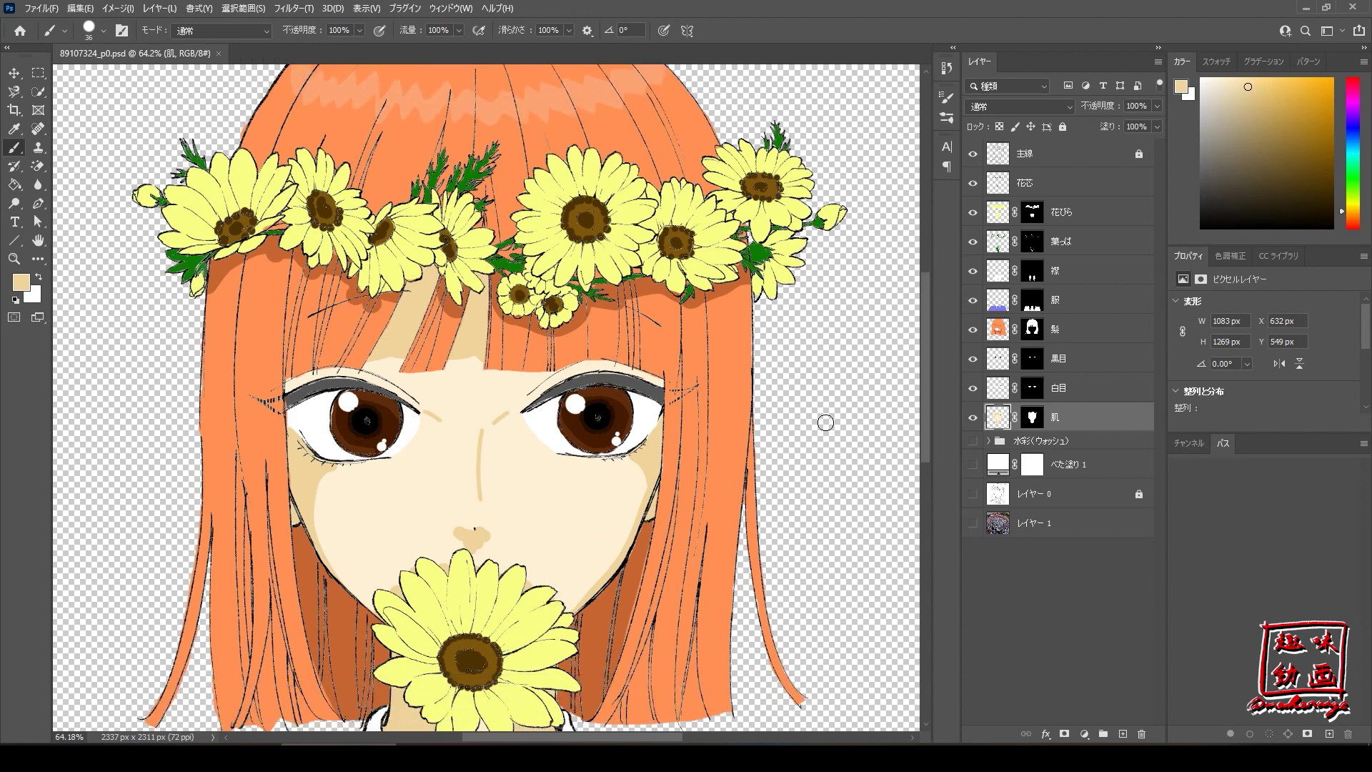
{"action": "left_click", "coordinate": [737, 349], "text": "alt"}
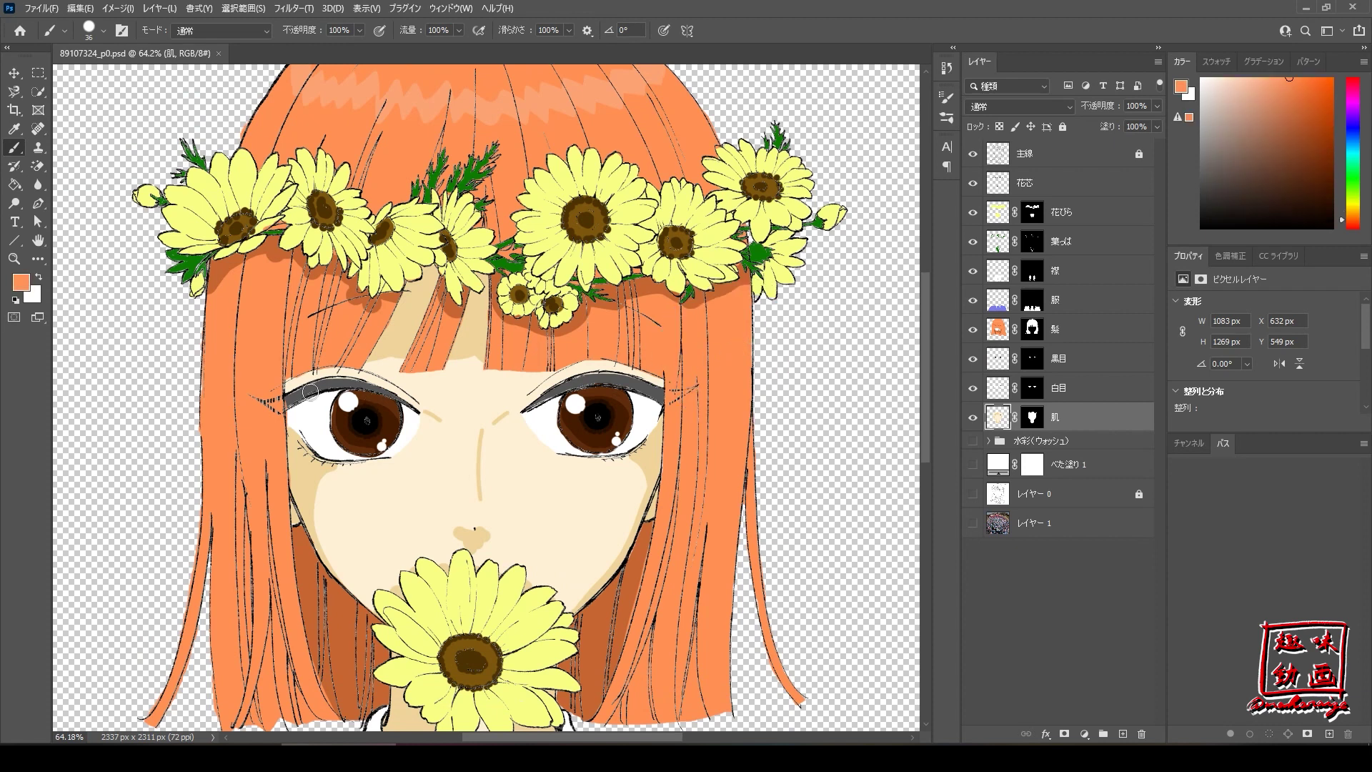
Sample the darker orange-brown hair shade and switch to the 髪 hair layer.
{"action": "left_click", "coordinate": [343, 608], "text": "alt"}
{"action": "left_click_drag", "start_coordinate": [517, 329], "coordinate": [521, 329]}
{"action": "left_click", "coordinate": [1079, 333]}
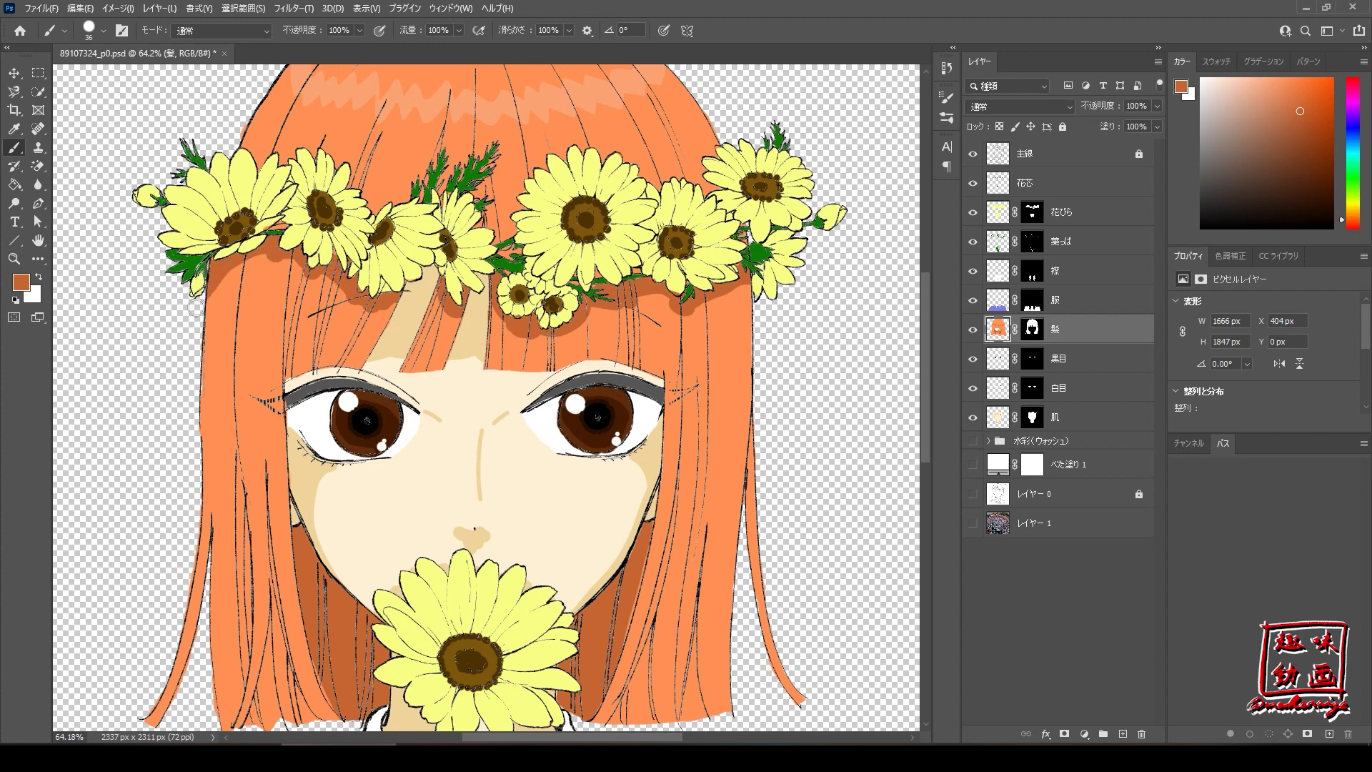
Brush darker orange shadow over the top tuft and along the top hair edge.
{"action": "scroll", "coordinate": [589, 346], "scroll_direction": "up", "scroll_amount": 1}
{"action": "scroll", "coordinate": [626, 370], "scroll_direction": "up", "scroll_amount": 3}
{"action": "scroll", "coordinate": [626, 370], "scroll_direction": "up", "scroll_amount": 1}
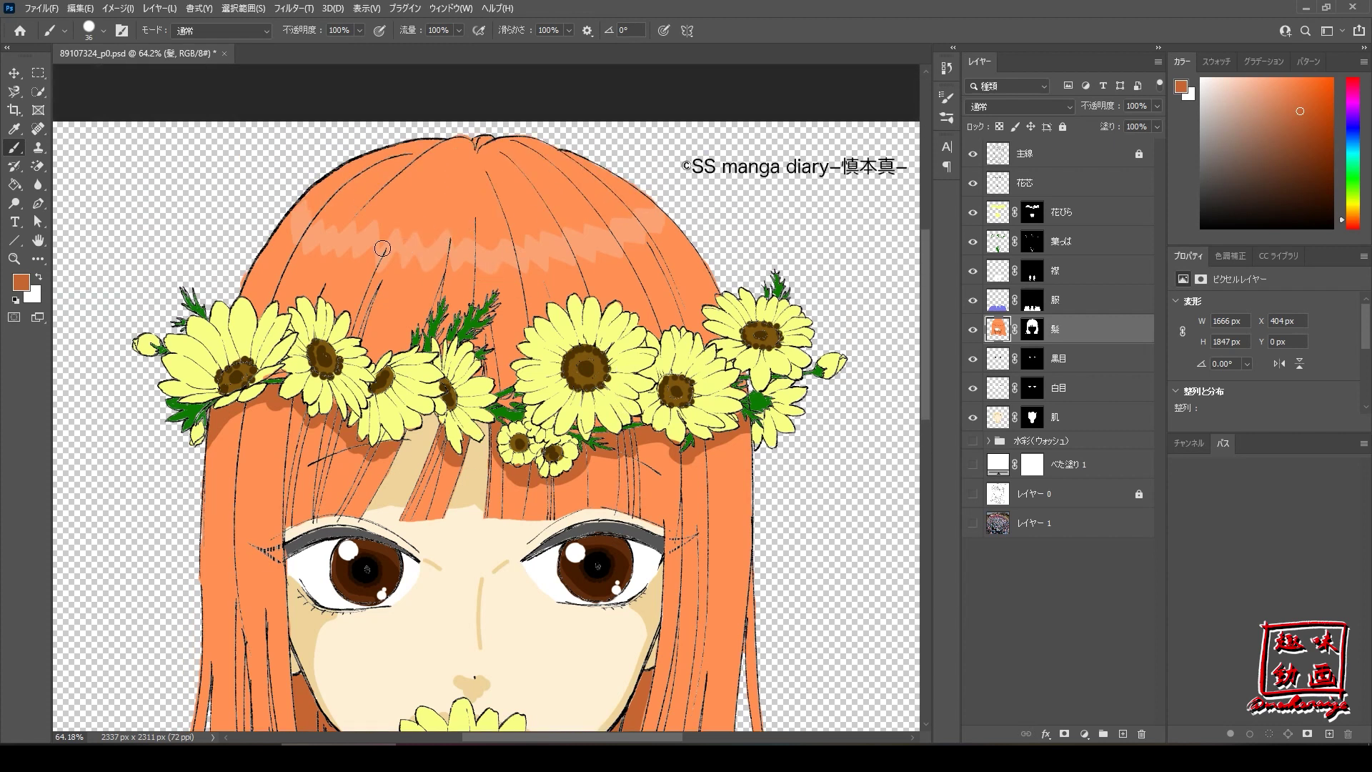
{"action": "left_click_drag", "start_coordinate": [478, 150], "coordinate": [421, 141]}
{"action": "mouse_move", "coordinate": [421, 140]}
{"action": "left_mouse_down"}
{"action": "mouse_move", "coordinate": [472, 162]}
{"action": "mouse_move", "coordinate": [569, 142]}
{"action": "left_mouse_up"}
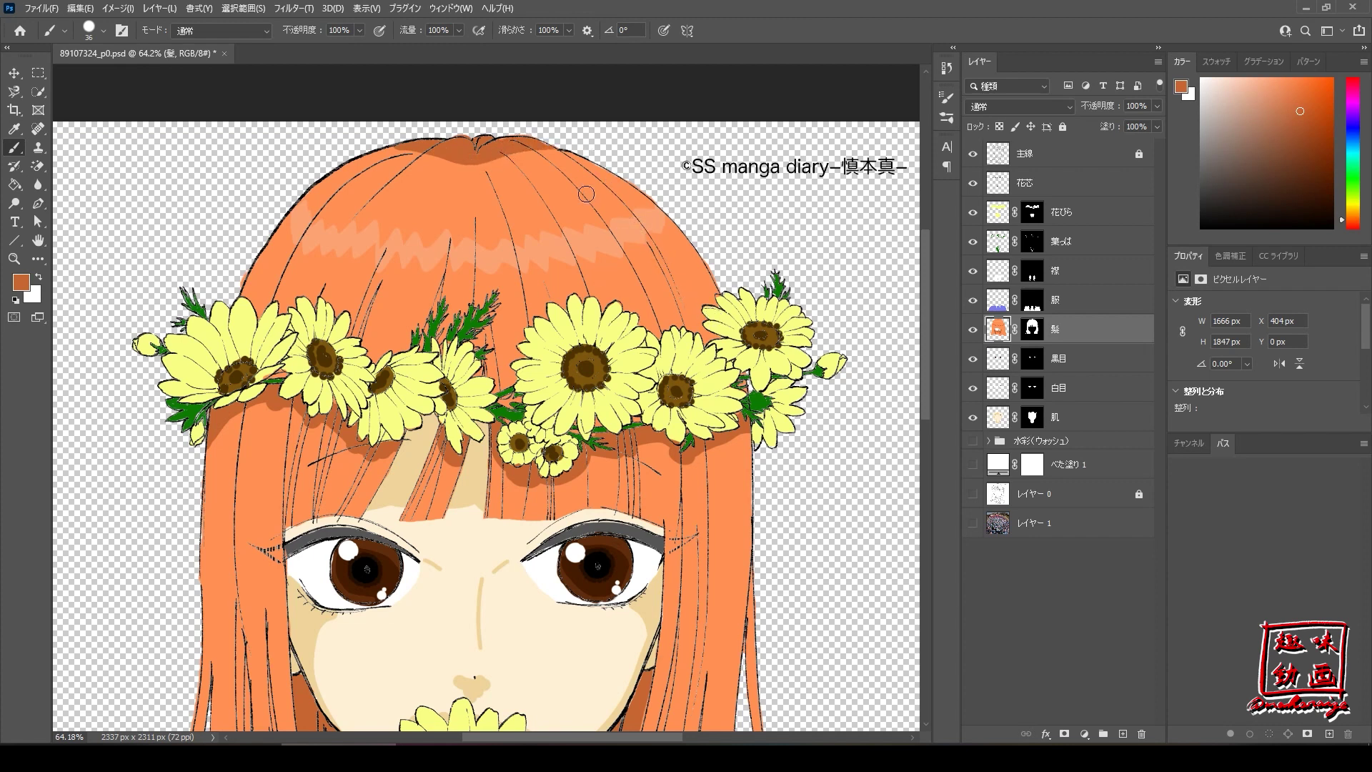
{"action": "left_click_drag", "start_coordinate": [546, 141], "coordinate": [604, 172]}
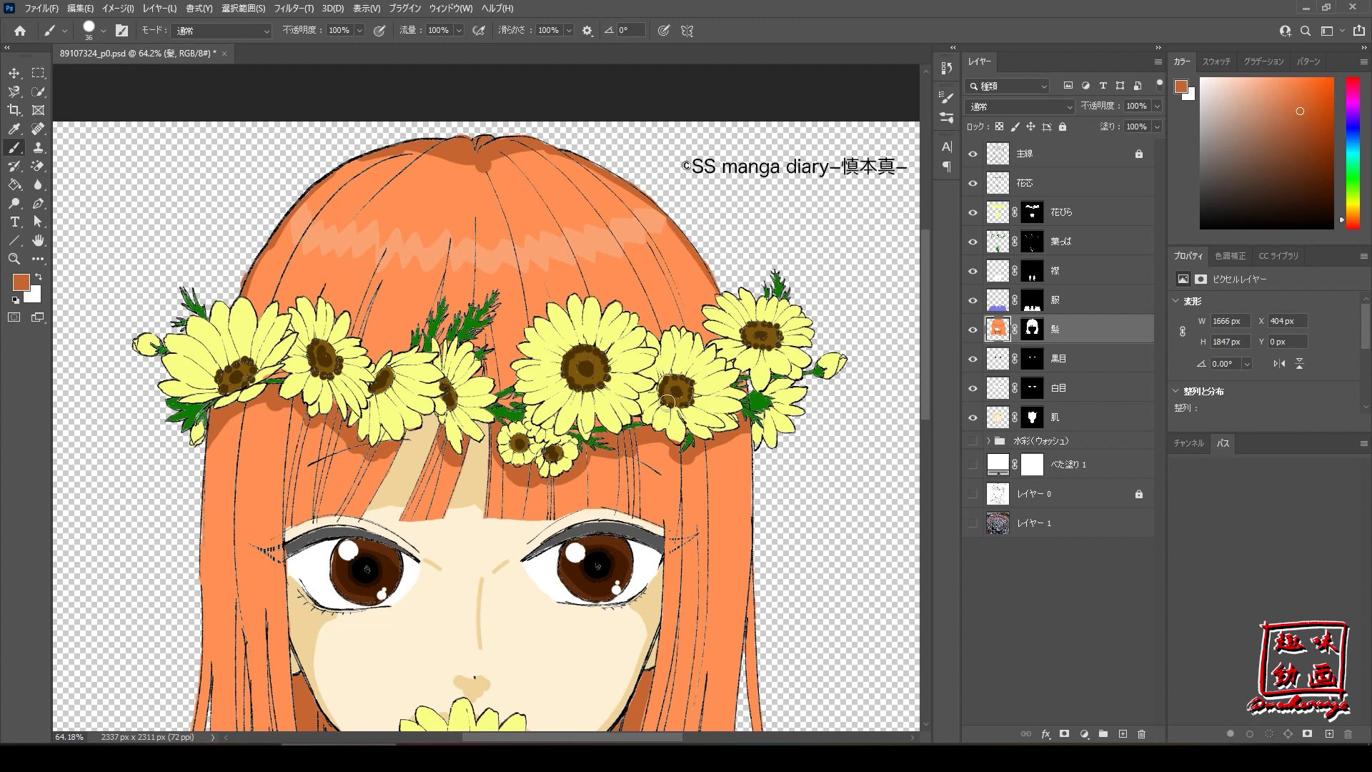
{"action": "key", "text": "ctrl+0"}
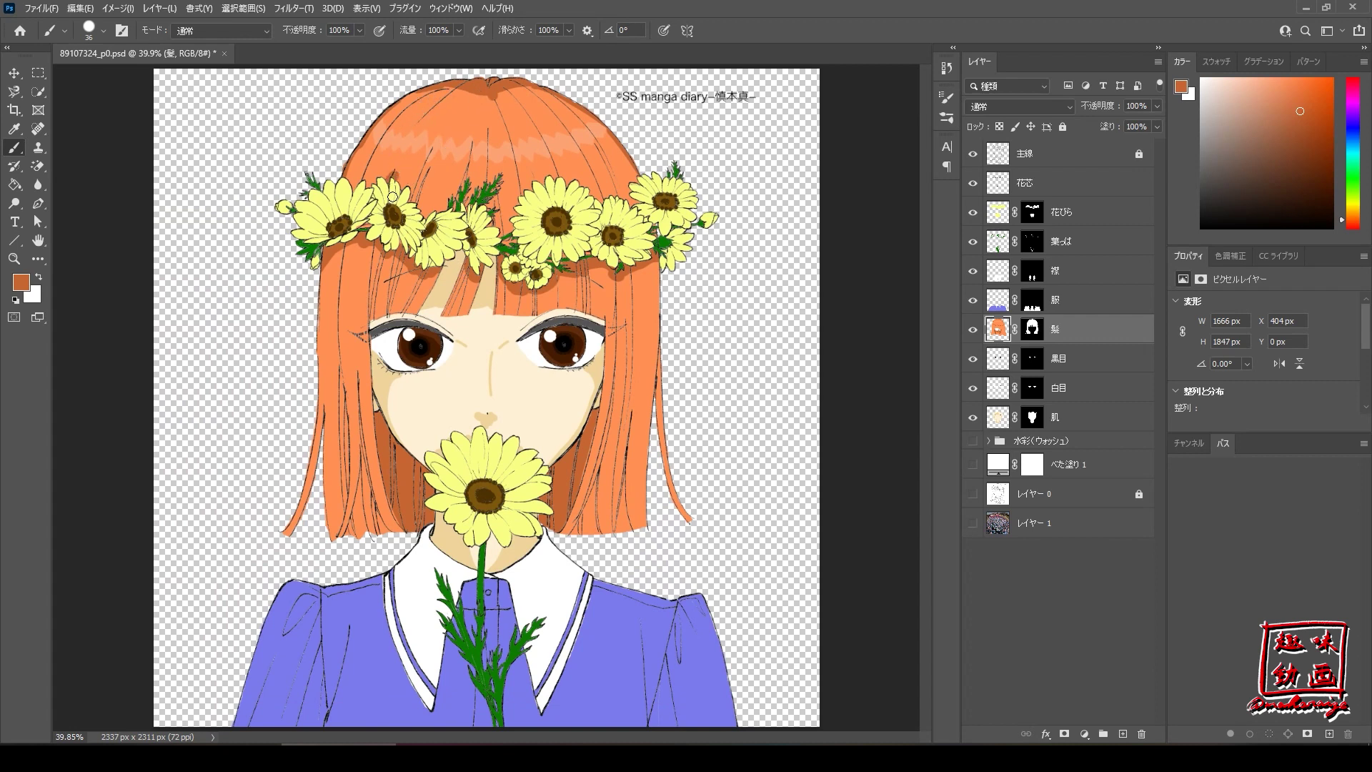
Shade the upper hair and the left and right side strands with darker orange strokes.
{"action": "left_click_drag", "start_coordinate": [420, 202], "coordinate": [440, 190]}
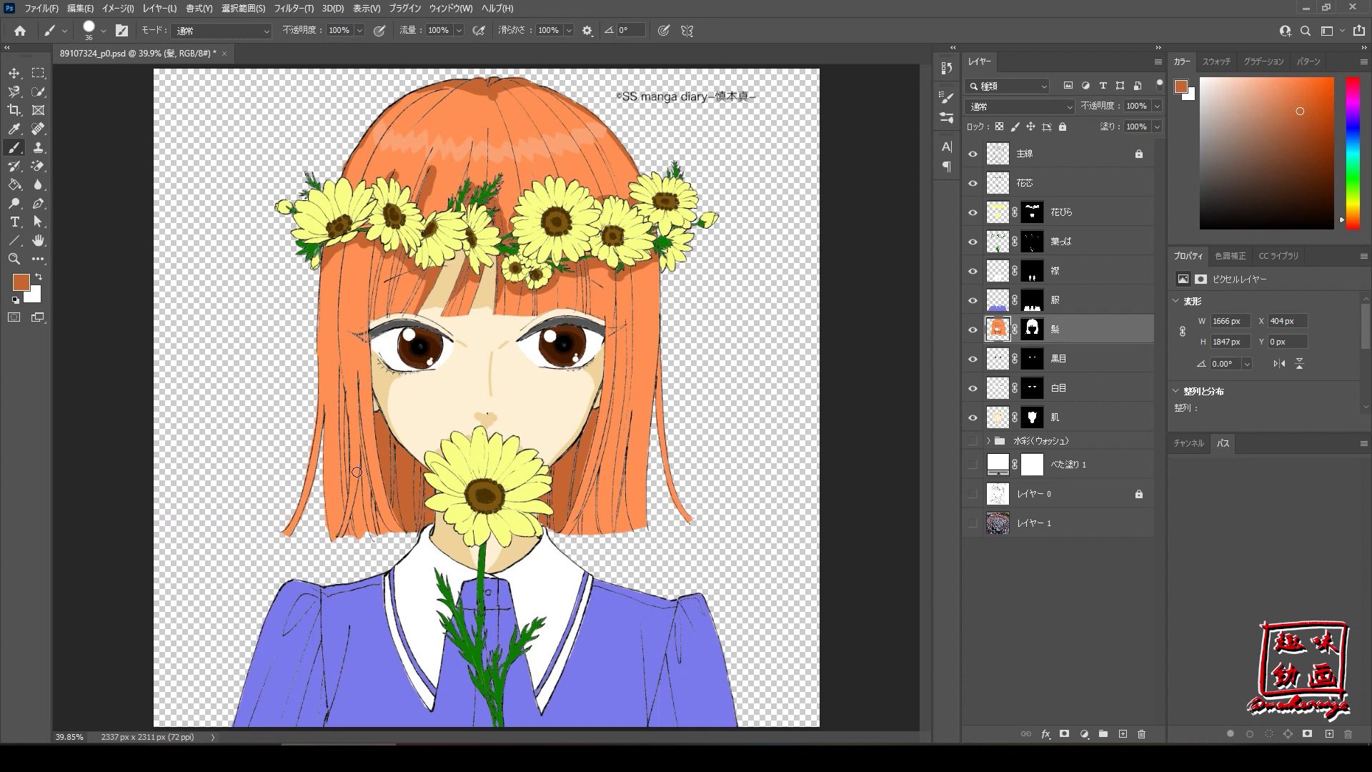
{"action": "left_click_drag", "start_coordinate": [344, 440], "coordinate": [357, 538]}
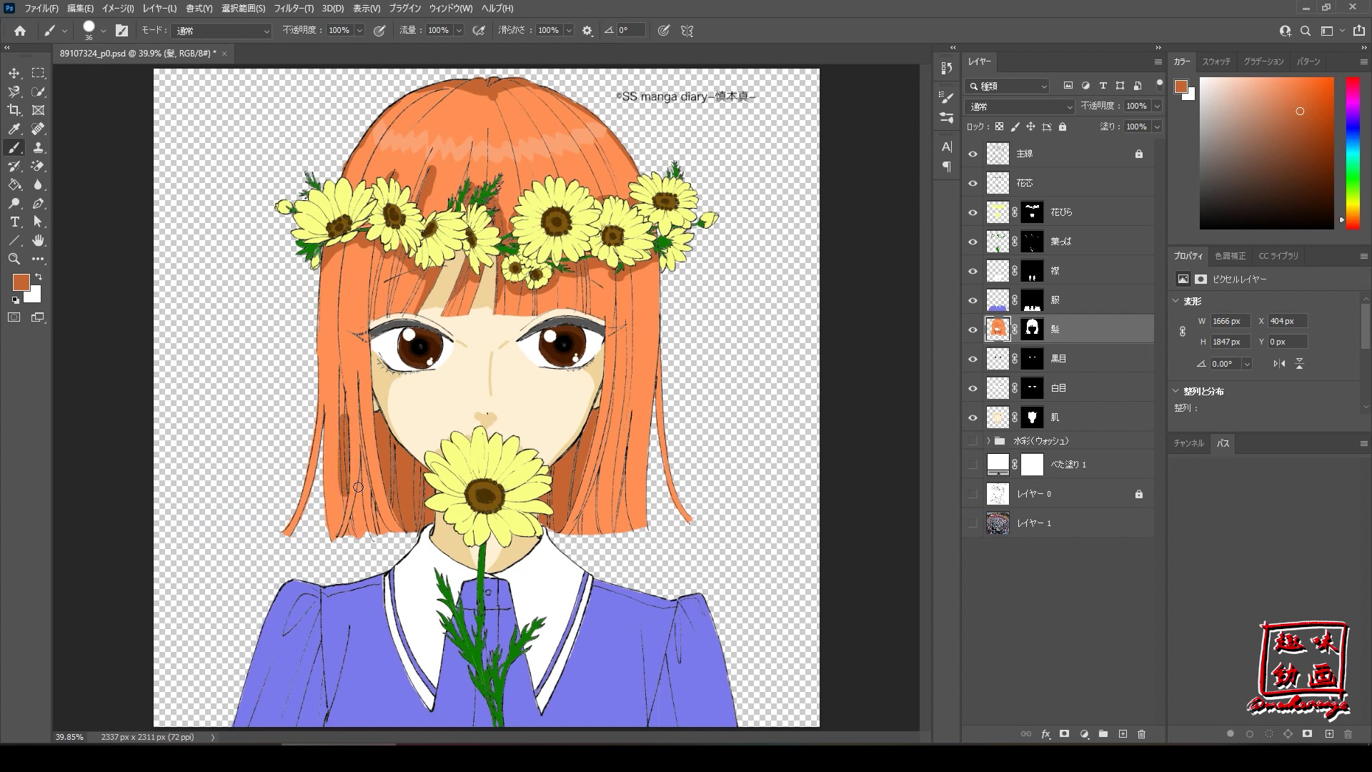
{"action": "mouse_move", "coordinate": [350, 520]}
{"action": "left_mouse_down"}
{"action": "mouse_move", "coordinate": [368, 552]}
{"action": "mouse_move", "coordinate": [380, 515]}
{"action": "left_mouse_up"}
{"action": "left_click_drag", "start_coordinate": [366, 475], "coordinate": [386, 516]}
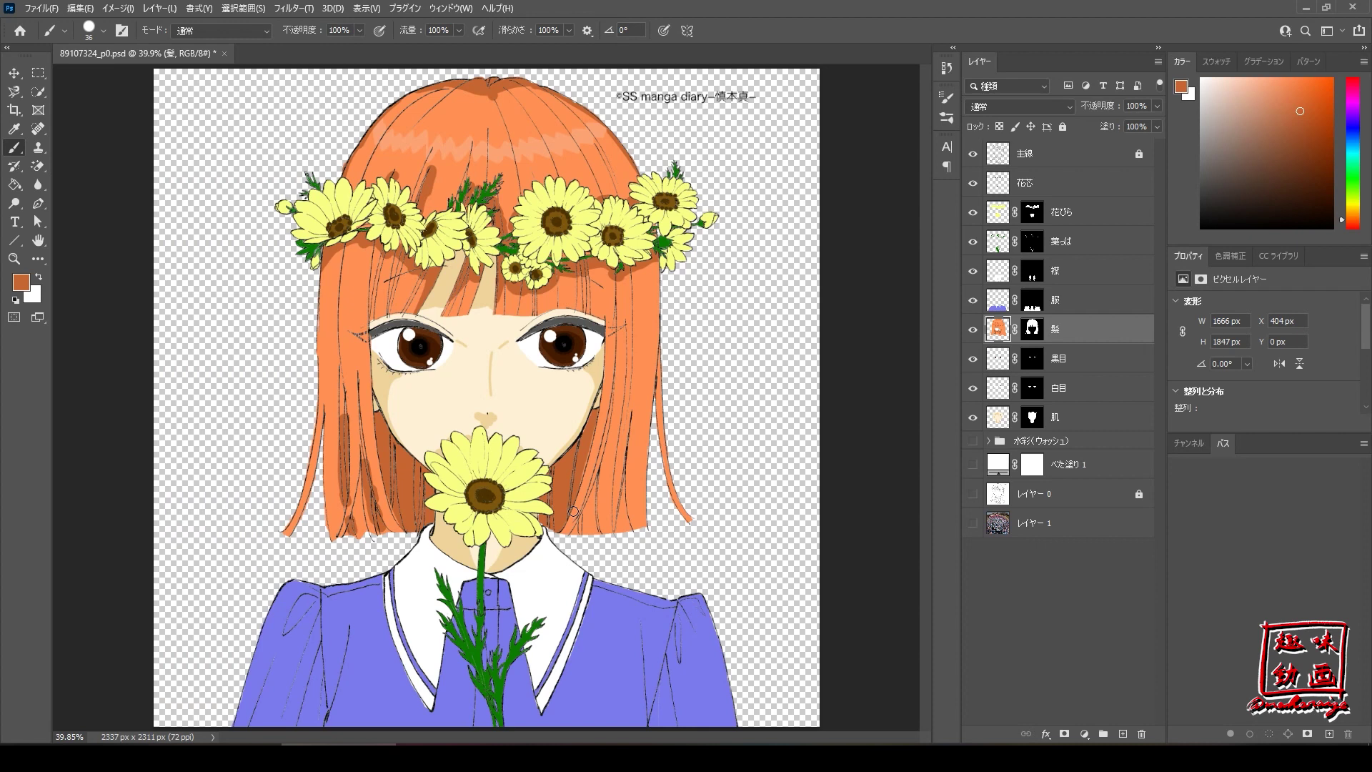
{"action": "mouse_move", "coordinate": [600, 486]}
{"action": "left_mouse_down"}
{"action": "mouse_move", "coordinate": [602, 543]}
{"action": "mouse_move", "coordinate": [626, 541]}
{"action": "left_mouse_up"}
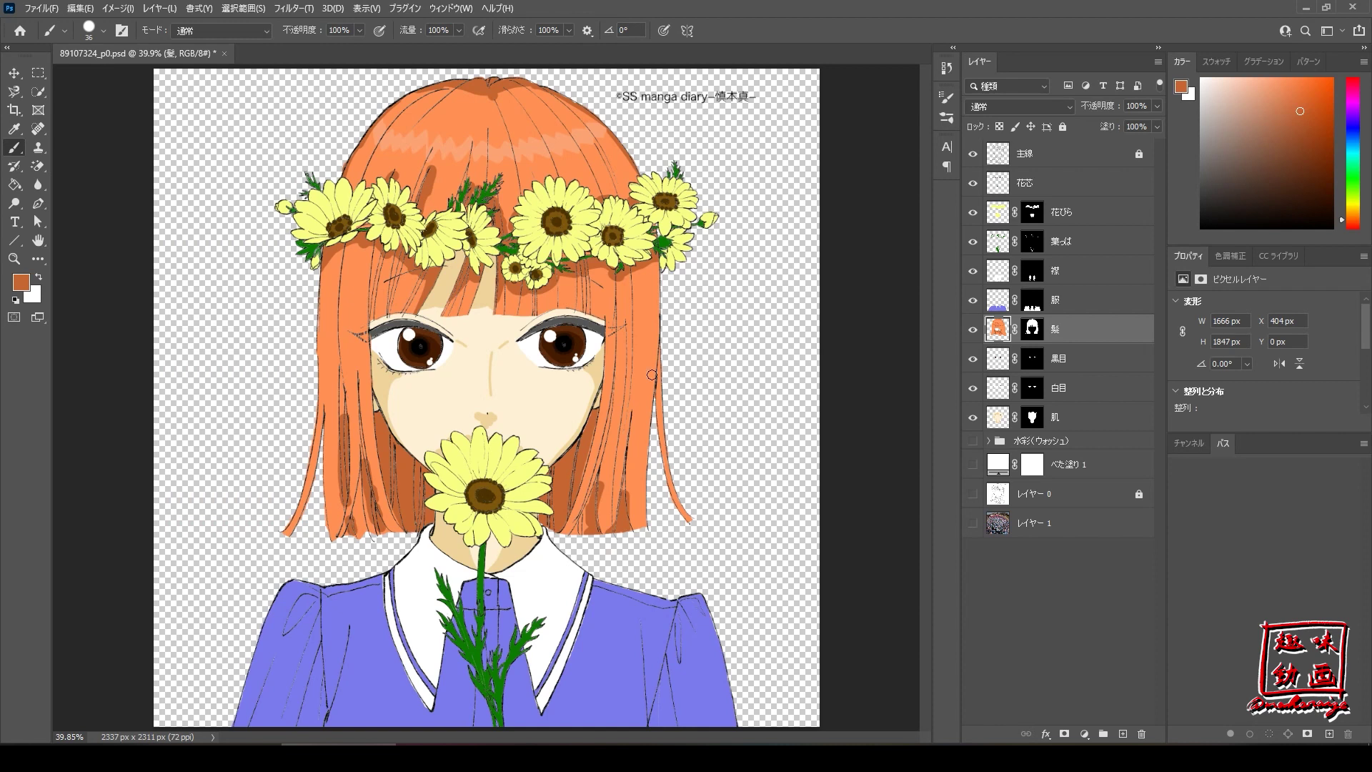
{"action": "left_click", "coordinate": [1100, 304]}
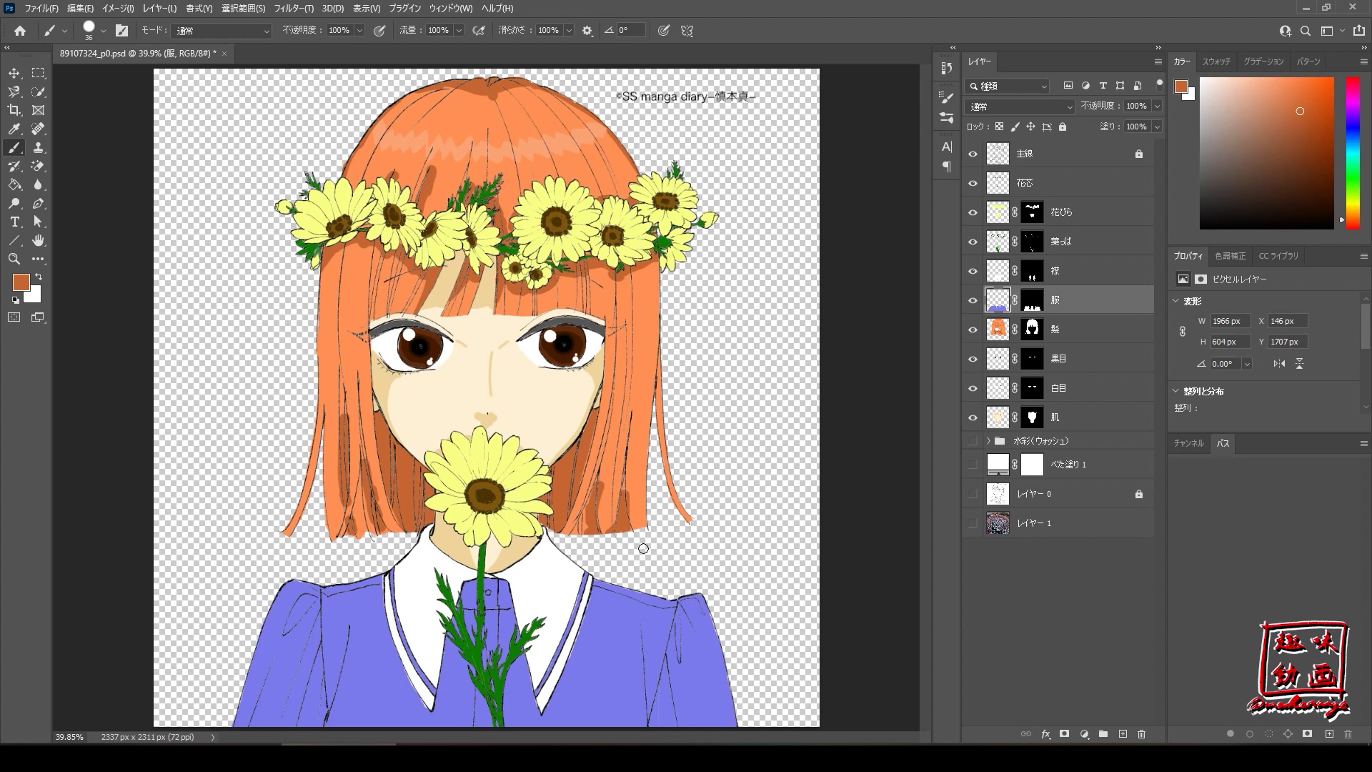
Sample the shirt's purple and choose a darker blue shading colour in the Color Picker.
{"action": "left_click", "coordinate": [609, 619], "text": "alt"}
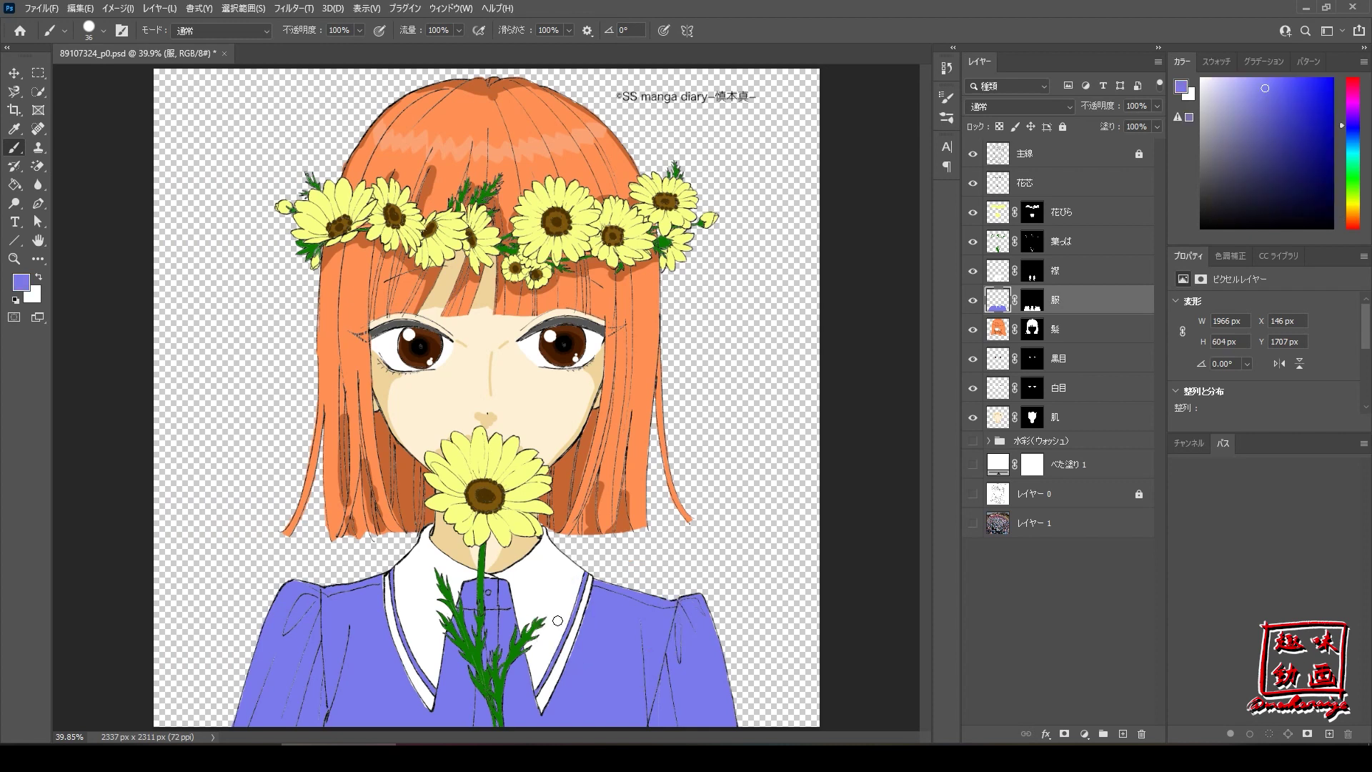
{"action": "scroll", "coordinate": [557, 620], "scroll_direction": "up", "scroll_amount": 2}
{"action": "scroll", "coordinate": [557, 621], "scroll_direction": "up", "scroll_amount": 4}
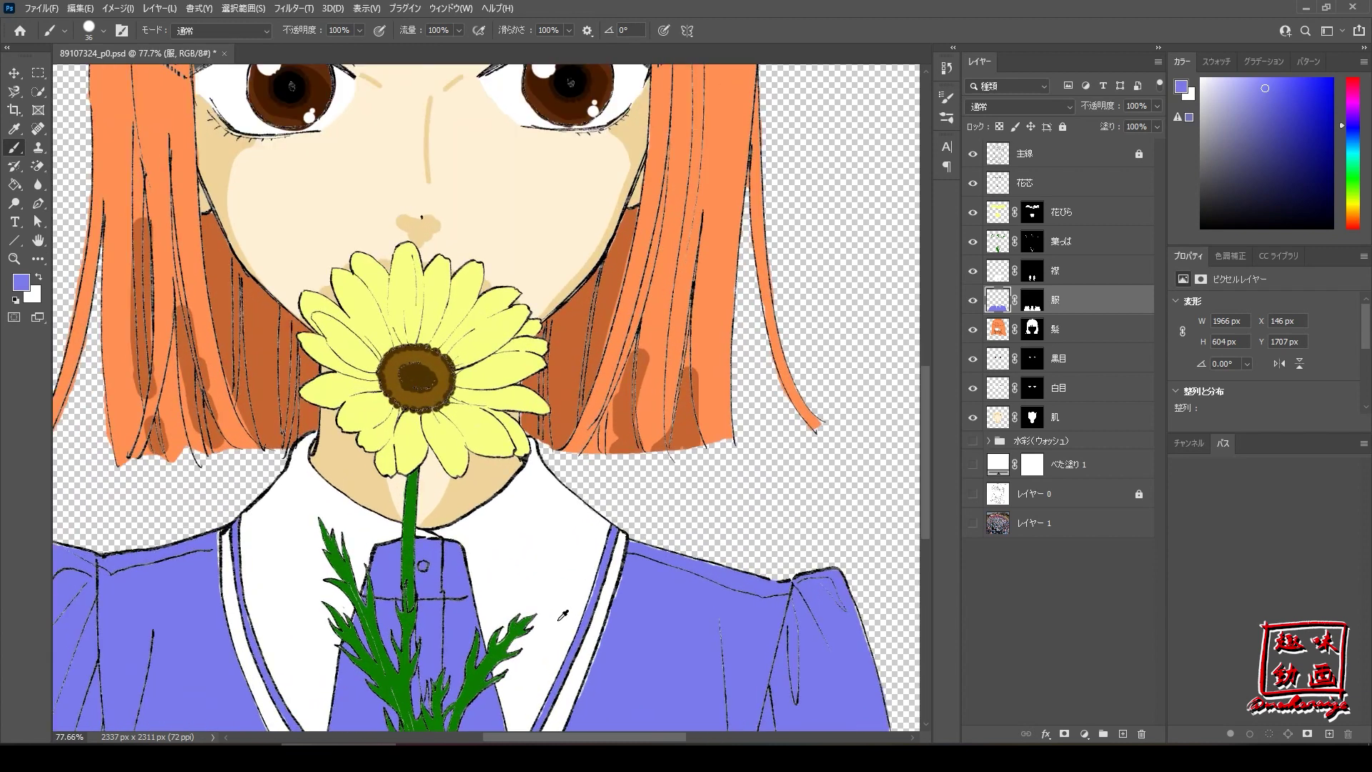
{"action": "scroll", "coordinate": [558, 620], "scroll_direction": "up", "scroll_amount": 1}
{"action": "left_click_drag", "start_coordinate": [928, 468], "coordinate": [935, 568]}
{"action": "scroll", "coordinate": [486, 321], "scroll_direction": "up", "scroll_amount": 3}
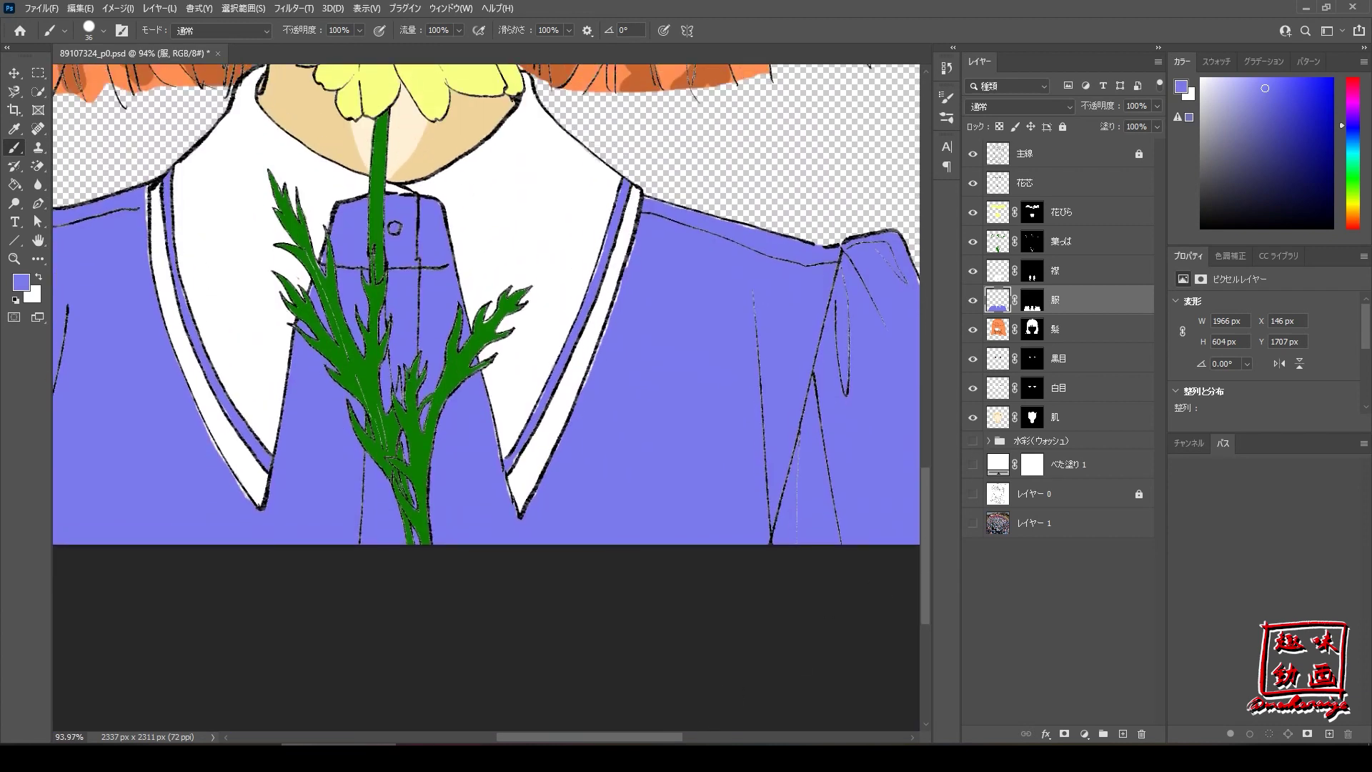
{"action": "scroll", "coordinate": [486, 321], "scroll_direction": "left", "scroll_amount": 3}
{"action": "scroll", "coordinate": [542, 677], "scroll_direction": "left", "scroll_amount": 3}
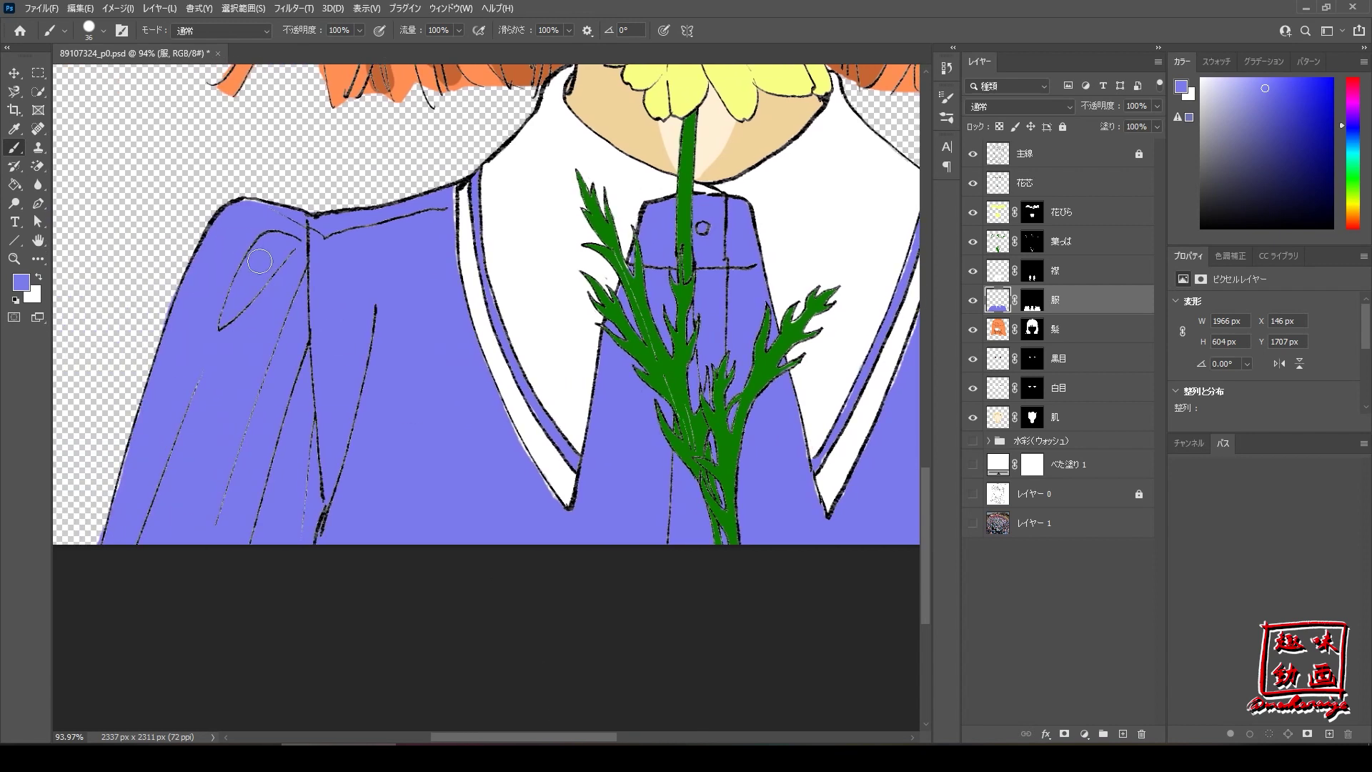
{"action": "left_click", "coordinate": [21, 282]}
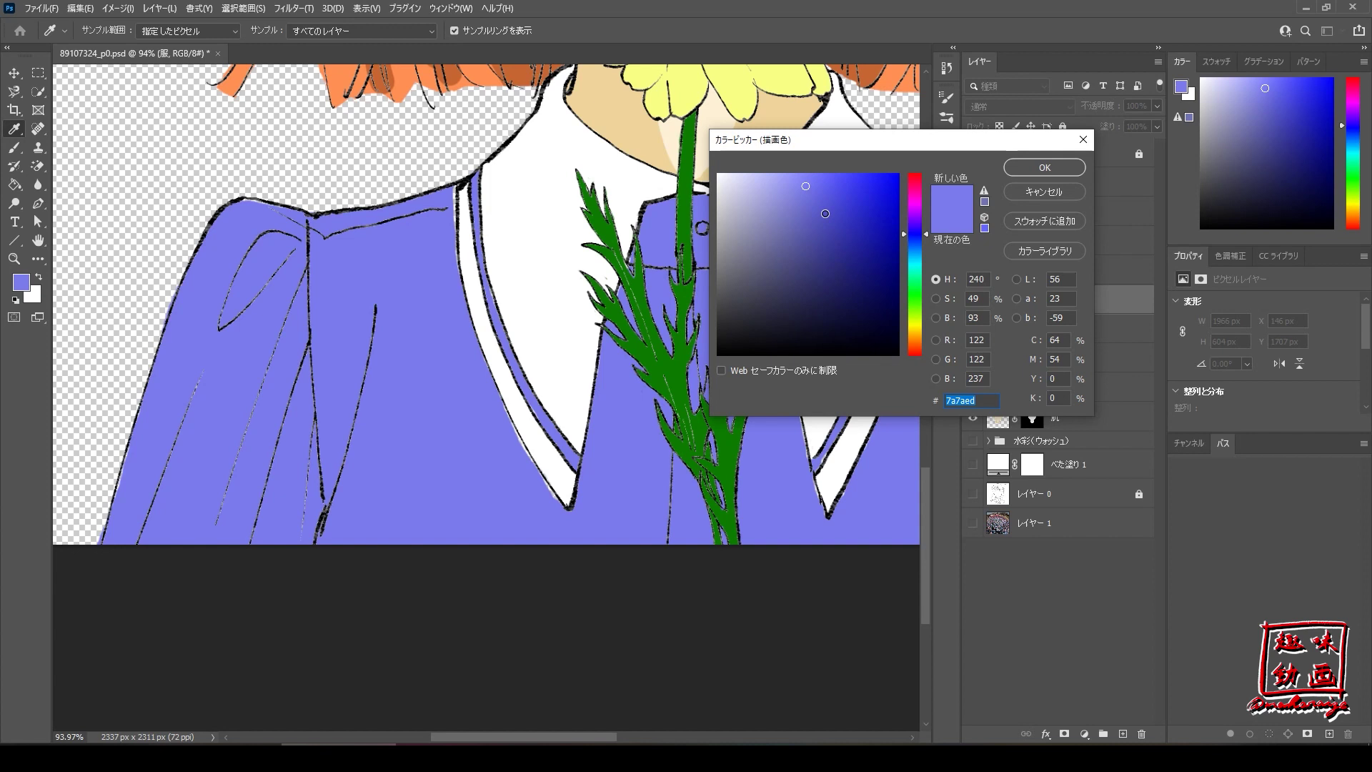
{"action": "left_click", "coordinate": [827, 221]}
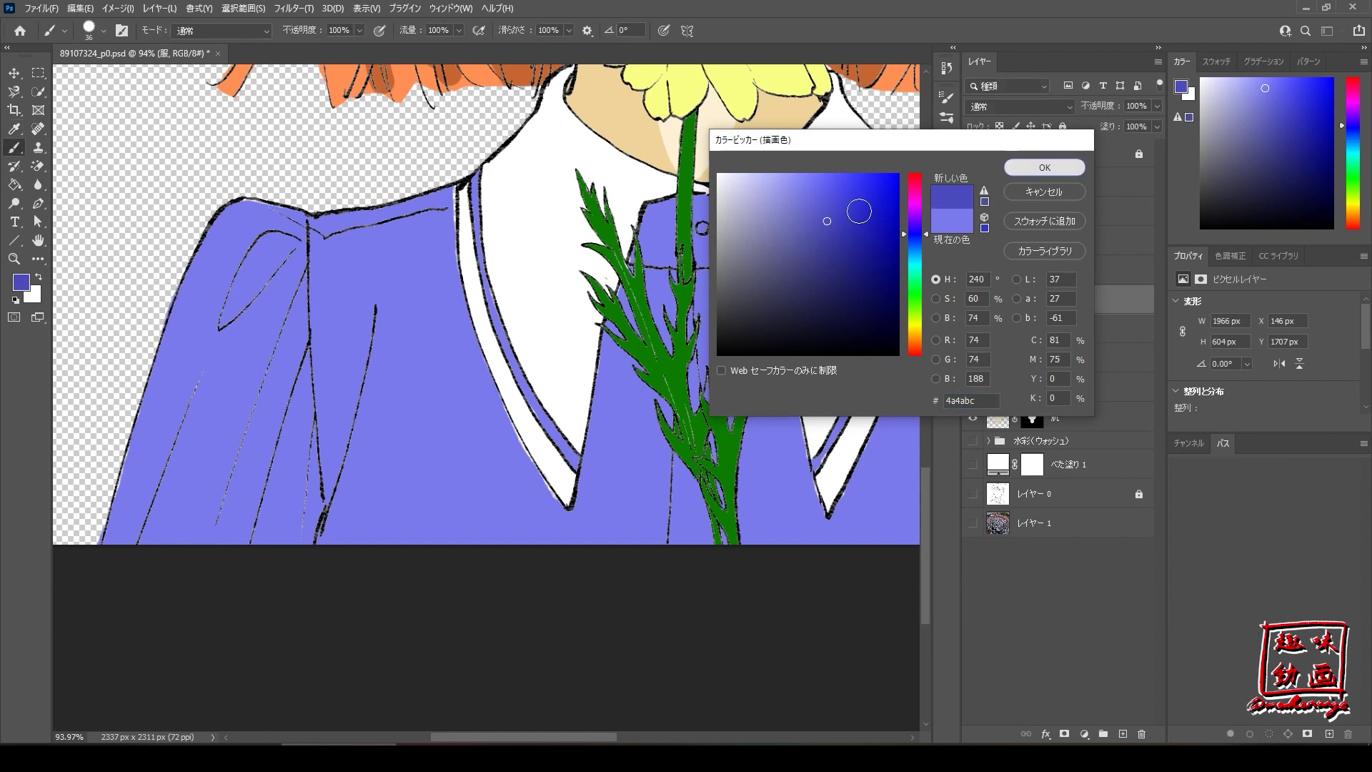
{"action": "key", "text": "Return"}
Paint dark blue shadow along the sleeve and down the jacket fold with a smaller brush.
{"action": "left_click_drag", "start_coordinate": [277, 245], "coordinate": [257, 266]}
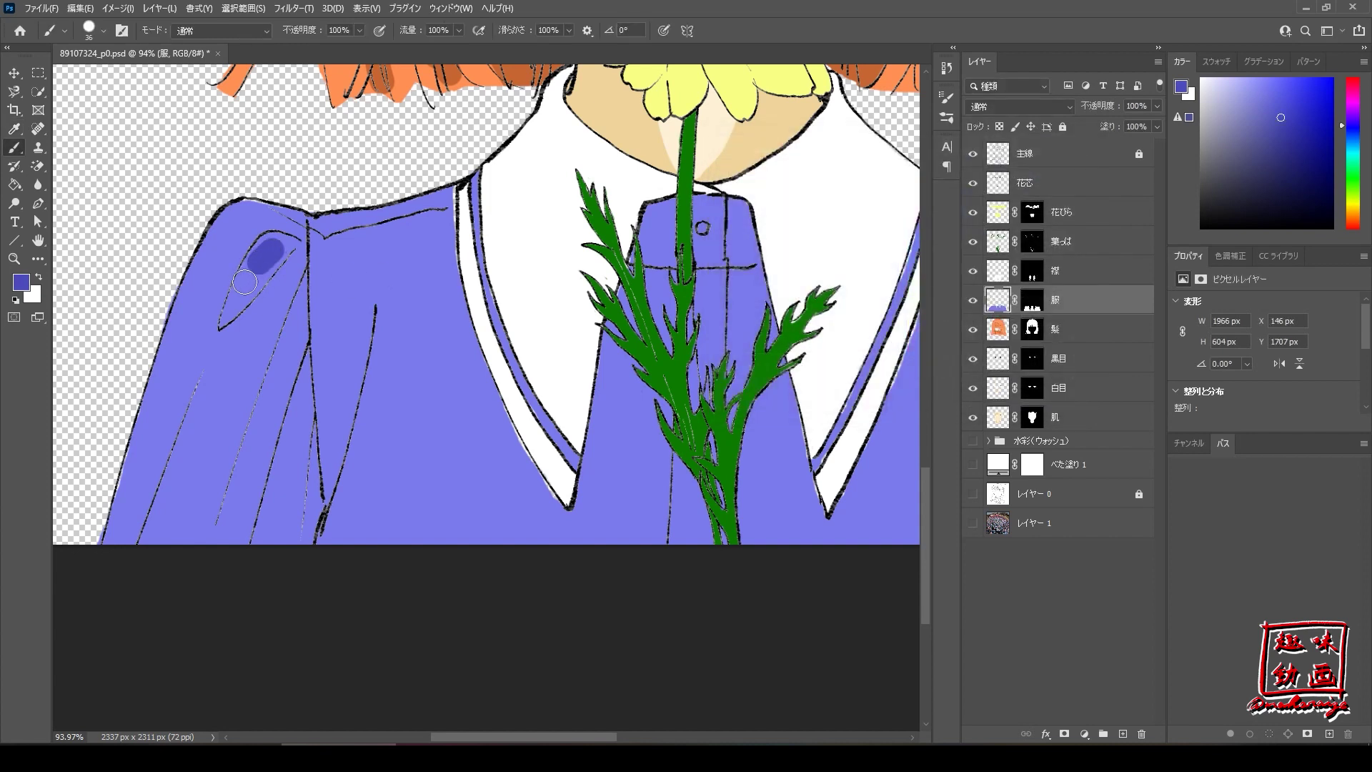
{"action": "right_click", "coordinate": [263, 283], "text": "alt"}
{"action": "right_click", "coordinate": [262, 285], "text": "alt"}
{"action": "mouse_move", "coordinate": [280, 248]}
{"action": "left_mouse_down"}
{"action": "mouse_move", "coordinate": [248, 272]}
{"action": "mouse_move", "coordinate": [252, 288]}
{"action": "mouse_move", "coordinate": [291, 243]}
{"action": "mouse_move", "coordinate": [272, 237]}
{"action": "mouse_move", "coordinate": [261, 247]}
{"action": "mouse_move", "coordinate": [281, 245]}
{"action": "mouse_move", "coordinate": [251, 258]}
{"action": "mouse_move", "coordinate": [218, 336]}
{"action": "mouse_move", "coordinate": [252, 297]}
{"action": "left_mouse_up"}
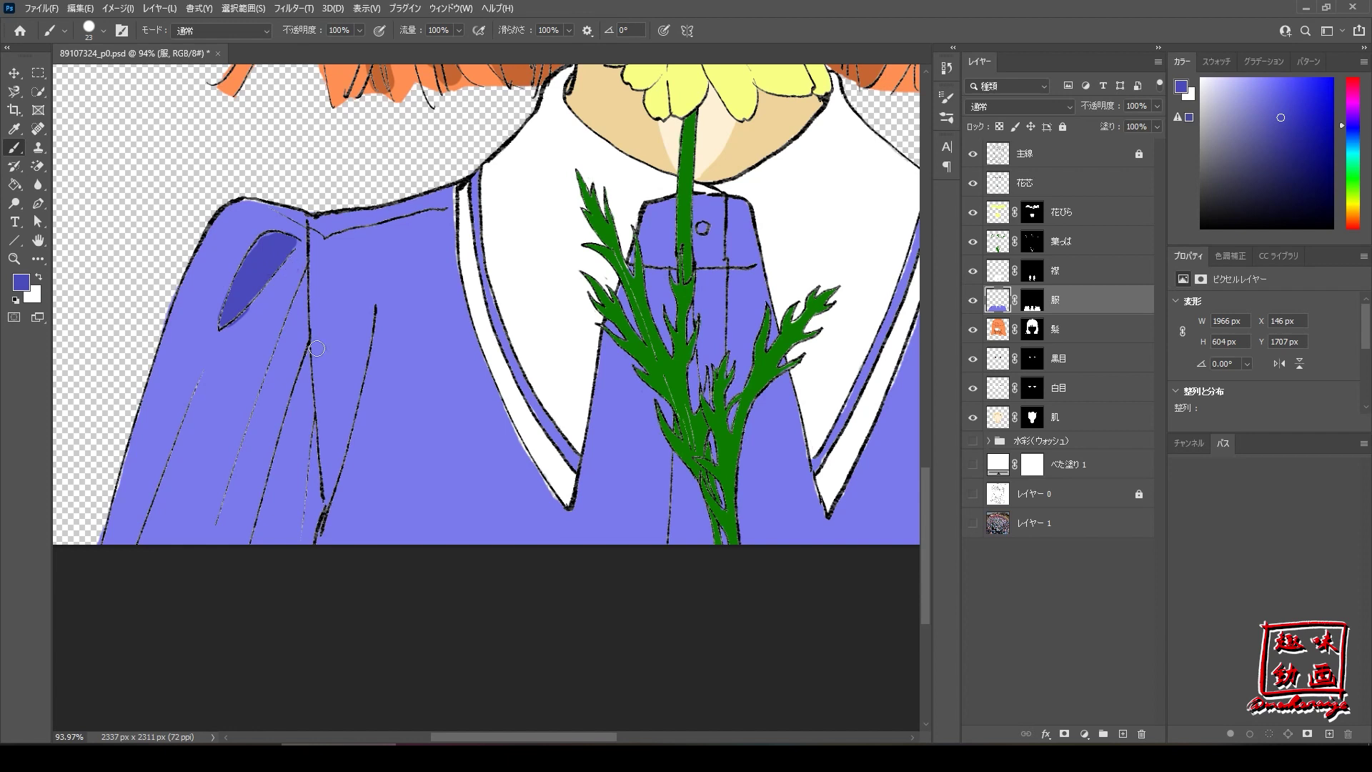
{"action": "mouse_move", "coordinate": [315, 443]}
{"action": "left_mouse_down"}
{"action": "mouse_move", "coordinate": [316, 532]}
{"action": "mouse_move", "coordinate": [294, 576]}
{"action": "left_mouse_up"}
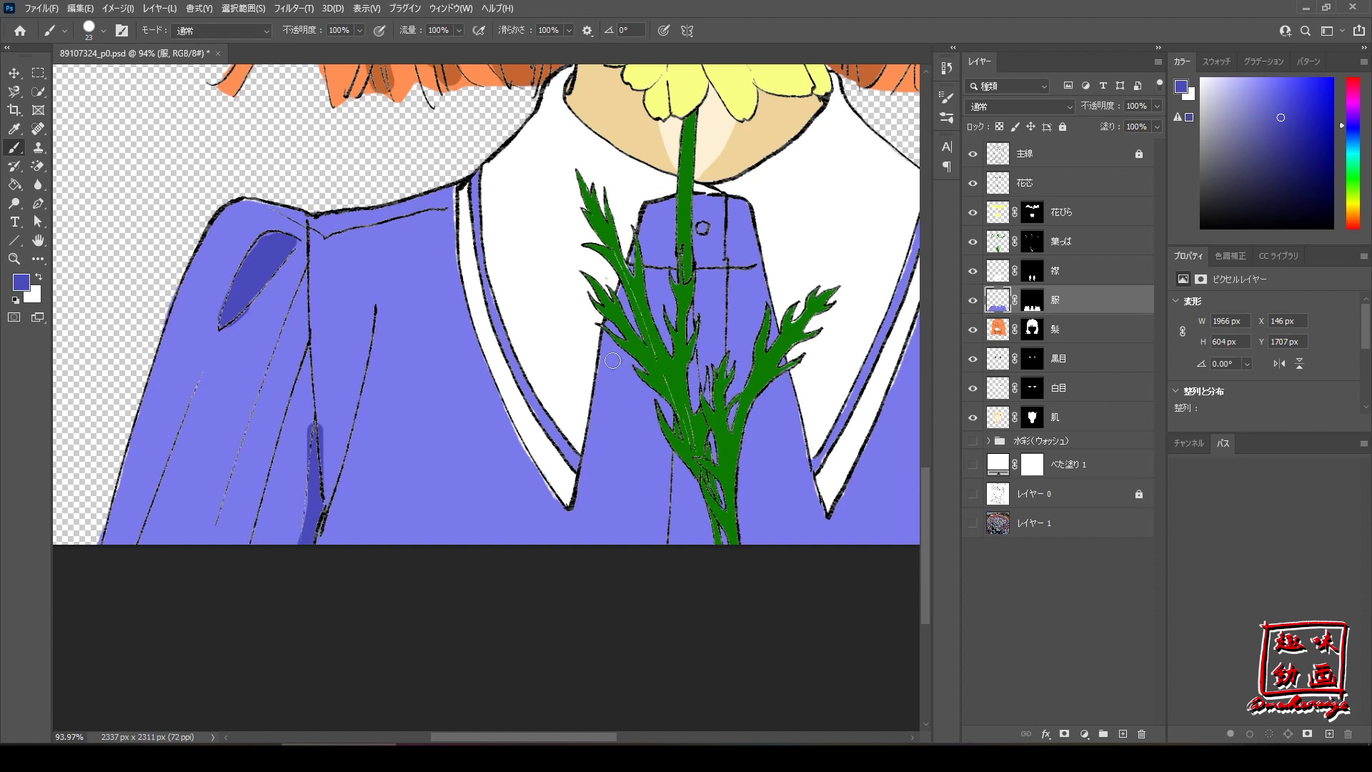
Shade the shirt front and the tie beside the daisy stem with a larger brush.
{"action": "mouse_move", "coordinate": [666, 213]}
{"action": "left_mouse_down"}
{"action": "mouse_move", "coordinate": [640, 243]}
{"action": "mouse_move", "coordinate": [671, 203]}
{"action": "mouse_move", "coordinate": [651, 221]}
{"action": "mouse_move", "coordinate": [697, 204]}
{"action": "mouse_move", "coordinate": [729, 211]}
{"action": "mouse_move", "coordinate": [679, 202]}
{"action": "mouse_move", "coordinate": [740, 202]}
{"action": "mouse_move", "coordinate": [774, 230]}
{"action": "mouse_move", "coordinate": [658, 214]}
{"action": "left_mouse_up"}
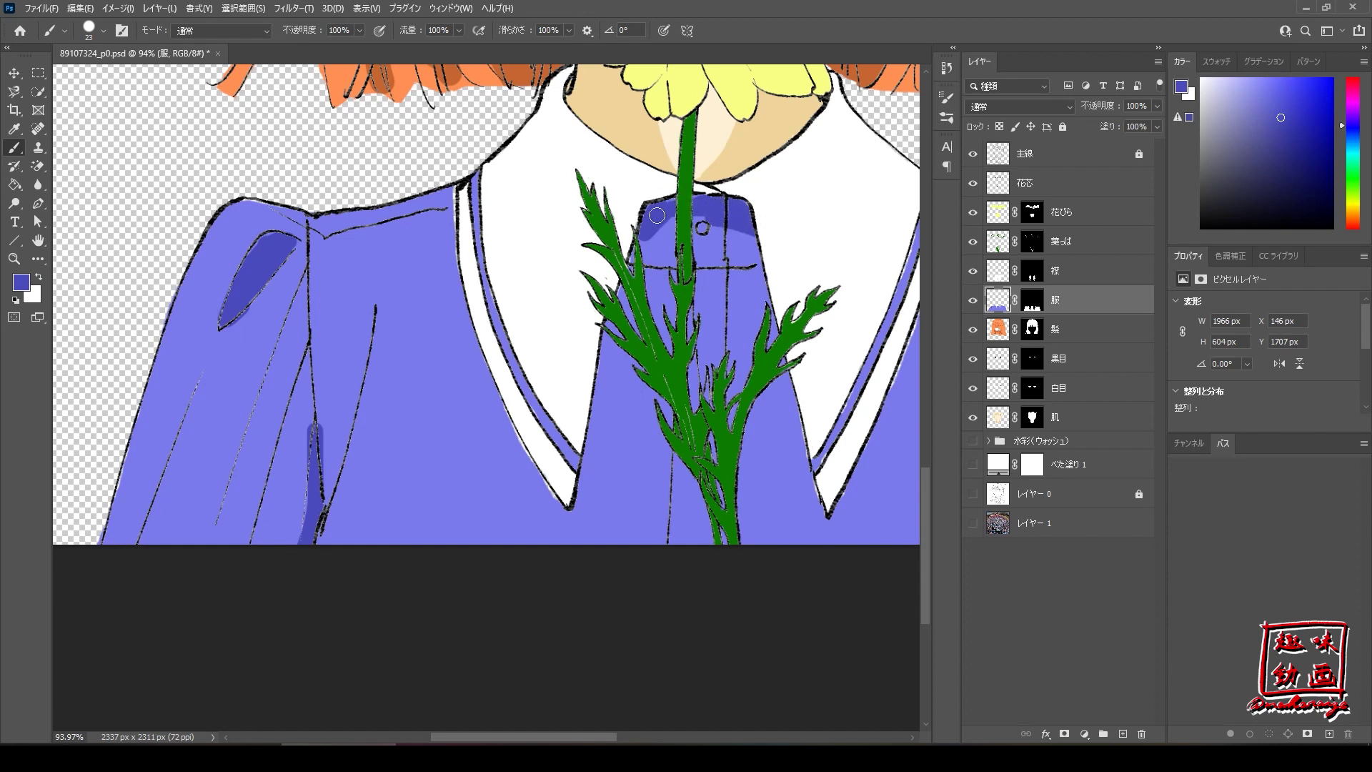
{"action": "right_click", "coordinate": [672, 243], "text": "alt"}
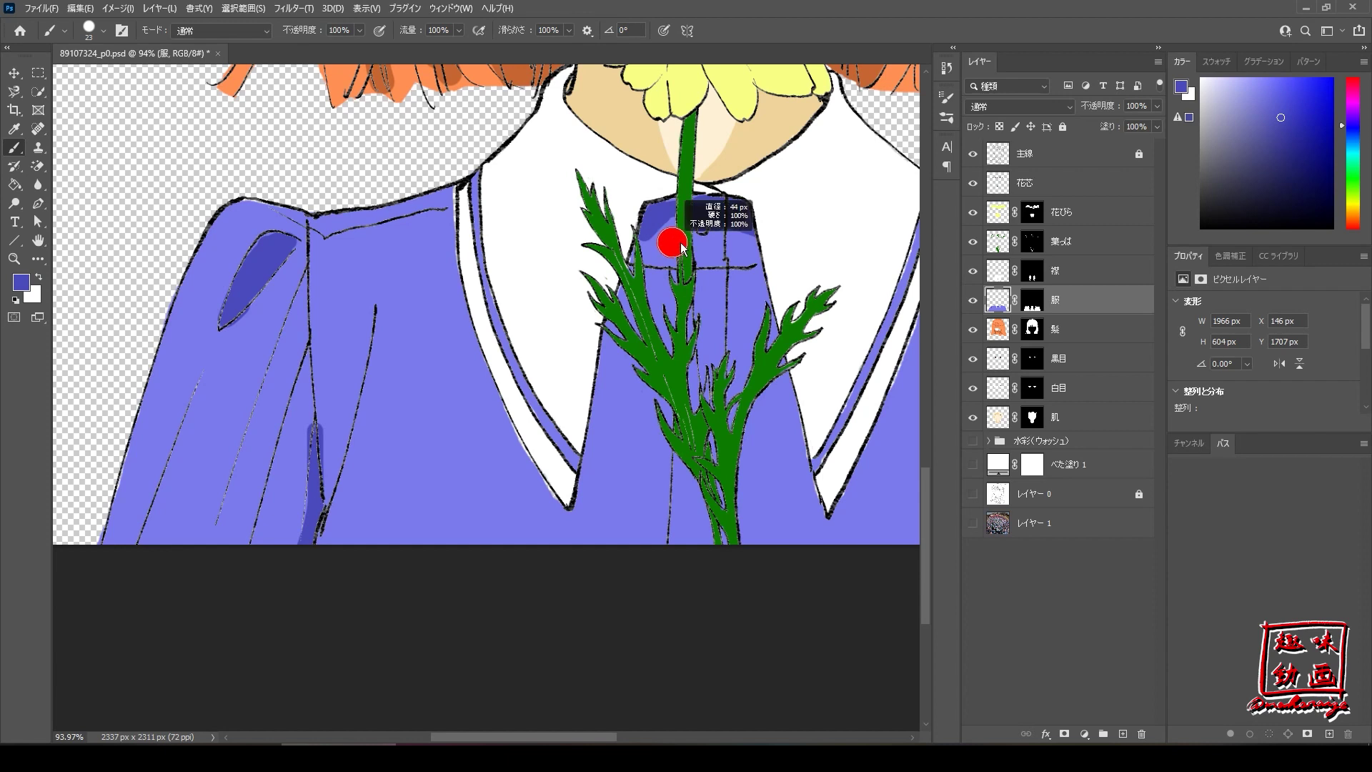
{"action": "left_click_drag", "start_coordinate": [669, 225], "coordinate": [806, 229]}
{"action": "mouse_move", "coordinate": [681, 236]}
{"action": "left_mouse_down"}
{"action": "mouse_move", "coordinate": [643, 243]}
{"action": "mouse_move", "coordinate": [796, 245]}
{"action": "mouse_move", "coordinate": [608, 250]}
{"action": "left_mouse_up"}
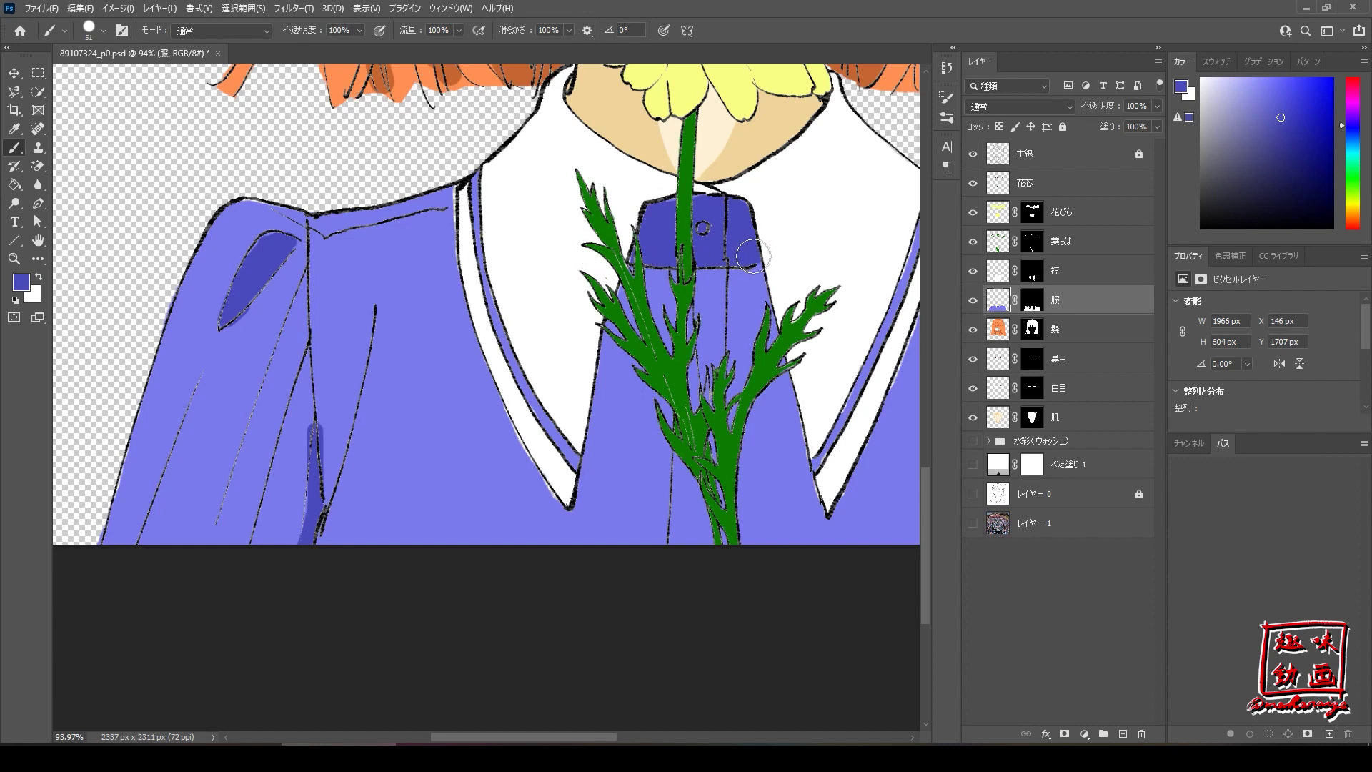
{"action": "key", "text": "ctrl+0"}
{"action": "mouse_move", "coordinate": [533, 605]}
{"action": "left_mouse_down"}
{"action": "mouse_move", "coordinate": [486, 599]}
{"action": "mouse_move", "coordinate": [509, 623]}
{"action": "mouse_move", "coordinate": [512, 605]}
{"action": "mouse_move", "coordinate": [521, 657]}
{"action": "mouse_move", "coordinate": [509, 599]}
{"action": "left_mouse_up"}
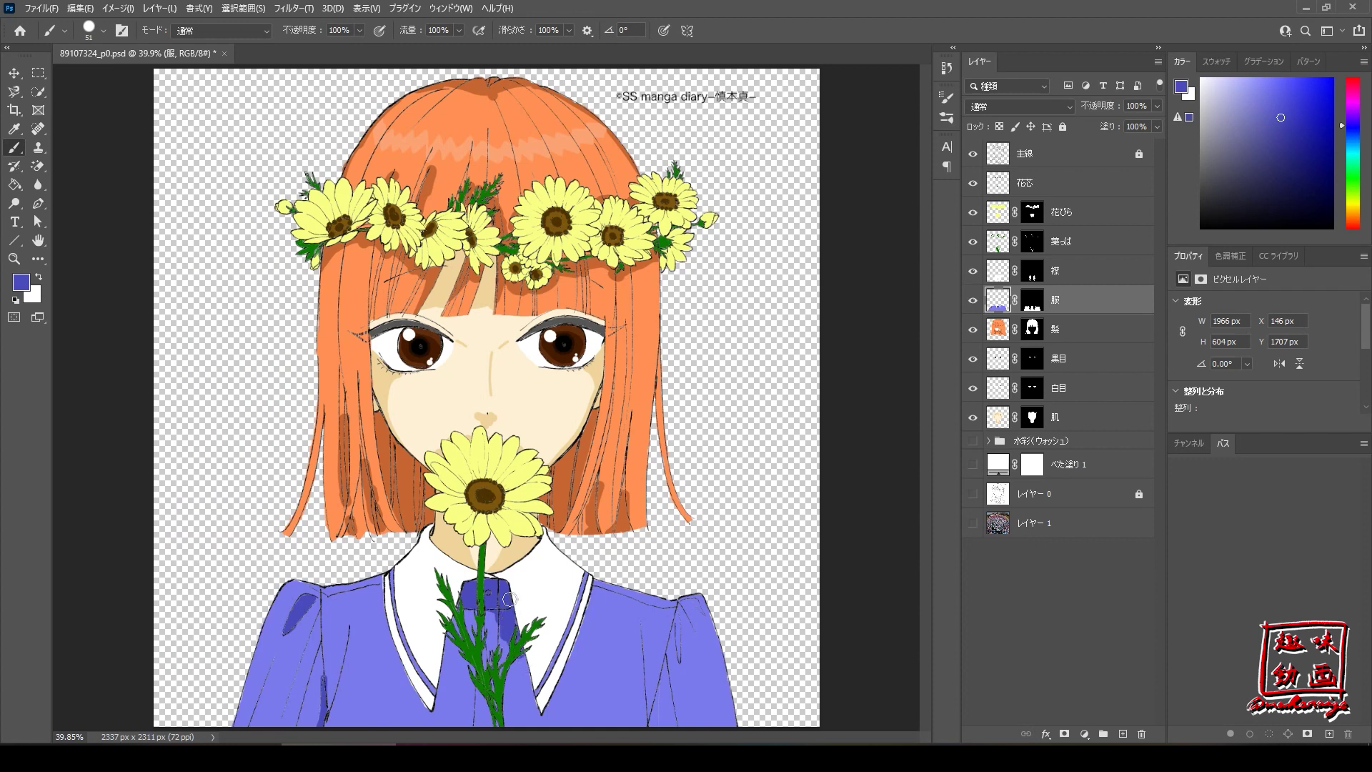
Paint darker blue shading down the tie, along both shoulder tops and the jacket's right side.
{"action": "mouse_move", "coordinate": [525, 661]}
{"action": "left_mouse_down"}
{"action": "mouse_move", "coordinate": [540, 715]}
{"action": "mouse_move", "coordinate": [572, 590]}
{"action": "left_mouse_up"}
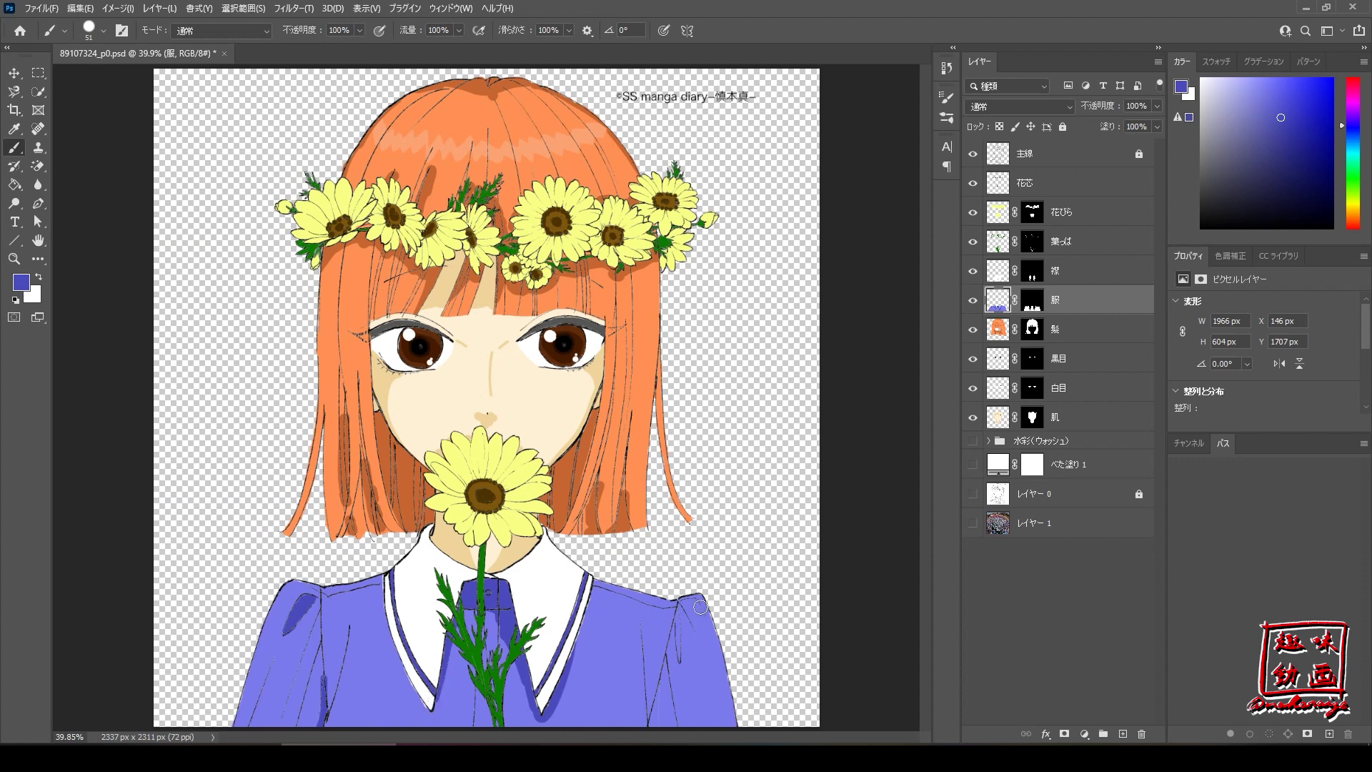
{"action": "left_click_drag", "start_coordinate": [675, 616], "coordinate": [679, 671]}
{"action": "key", "text": "bracketleft"}
{"action": "key", "text": "bracketleft"}
{"action": "key", "text": "ctrl+z"}
{"action": "left_click_drag", "start_coordinate": [677, 639], "coordinate": [677, 607]}
{"action": "left_click_drag", "start_coordinate": [665, 665], "coordinate": [652, 730]}
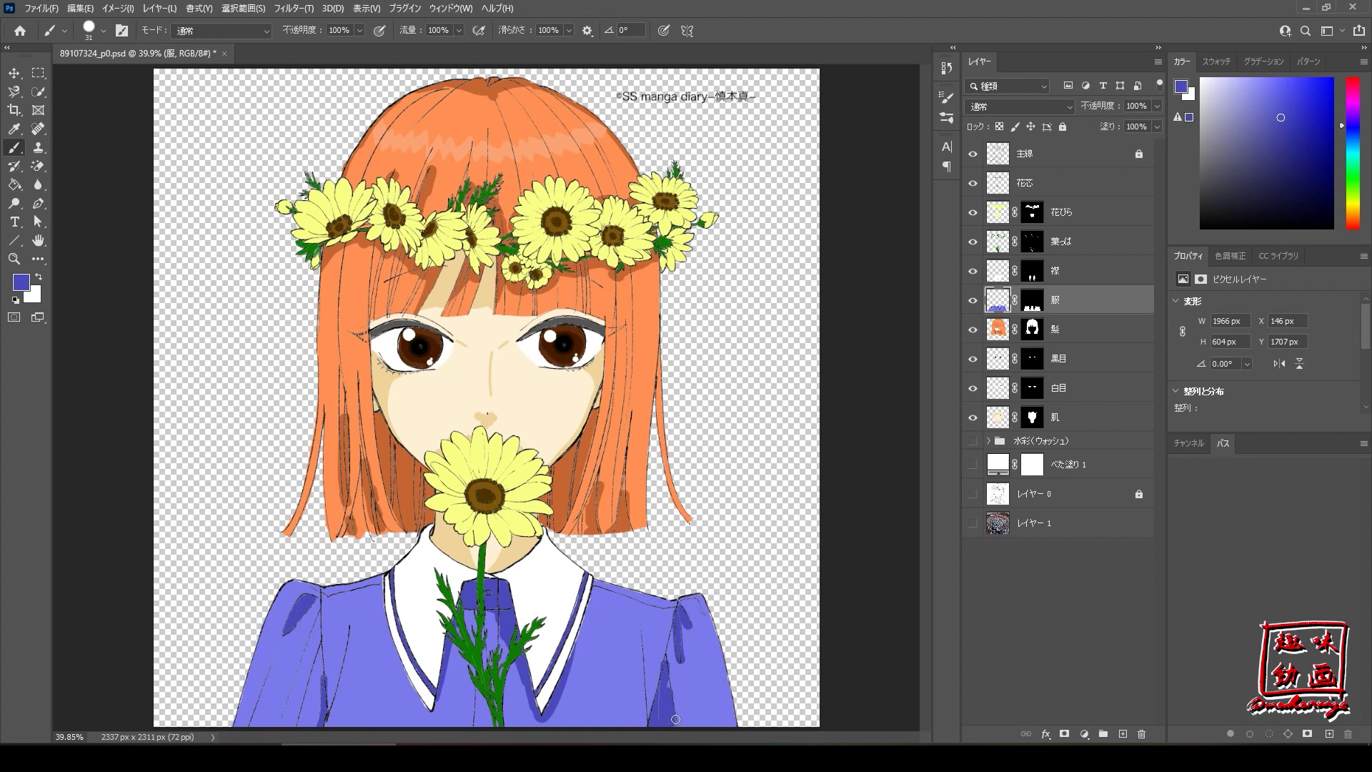
{"action": "left_click_drag", "start_coordinate": [606, 583], "coordinate": [693, 615]}
{"action": "left_click_drag", "start_coordinate": [694, 599], "coordinate": [716, 613]}
{"action": "mouse_move", "coordinate": [333, 588]}
{"action": "left_mouse_down"}
{"action": "mouse_move", "coordinate": [311, 581]}
{"action": "mouse_move", "coordinate": [393, 581]}
{"action": "left_mouse_up"}
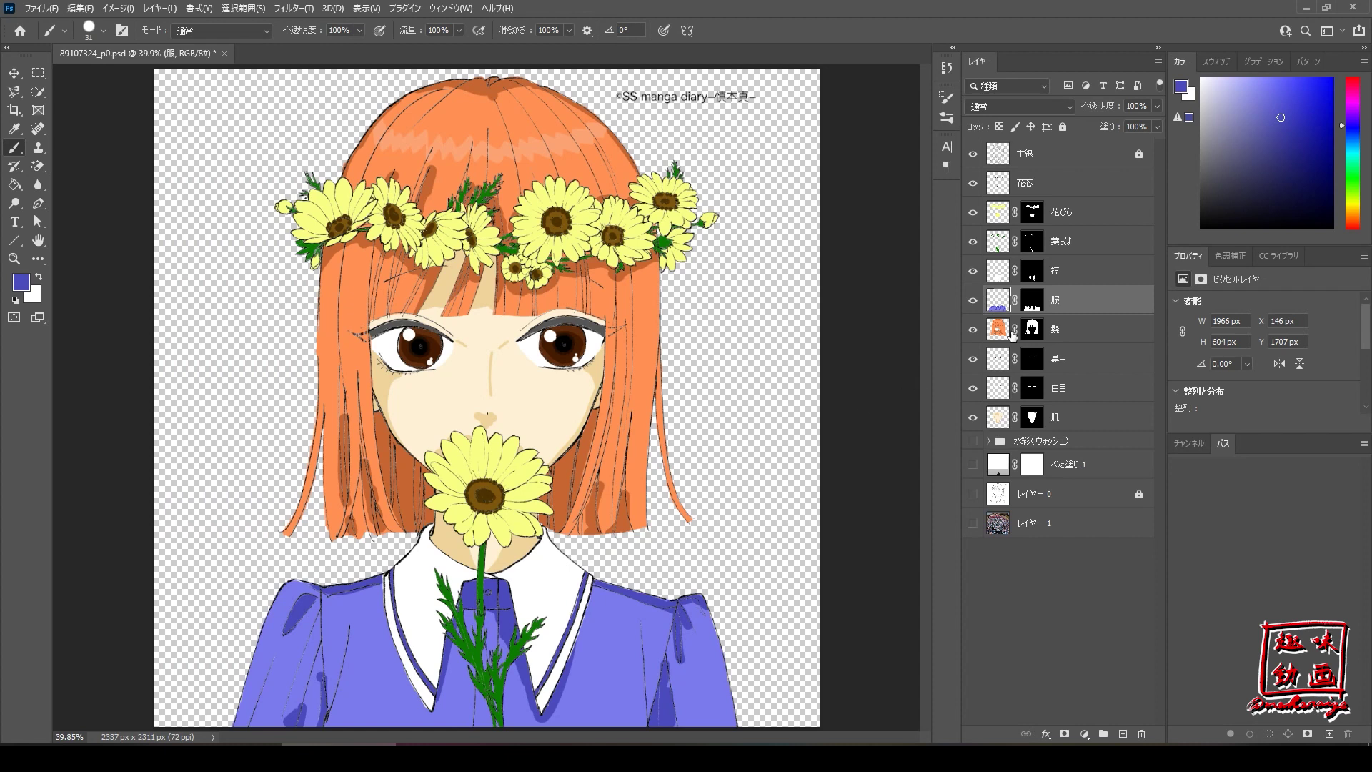
On the 襟 collar layer, set the paint colour to a light grey based on the collar white.
{"action": "left_click", "coordinate": [1099, 272]}
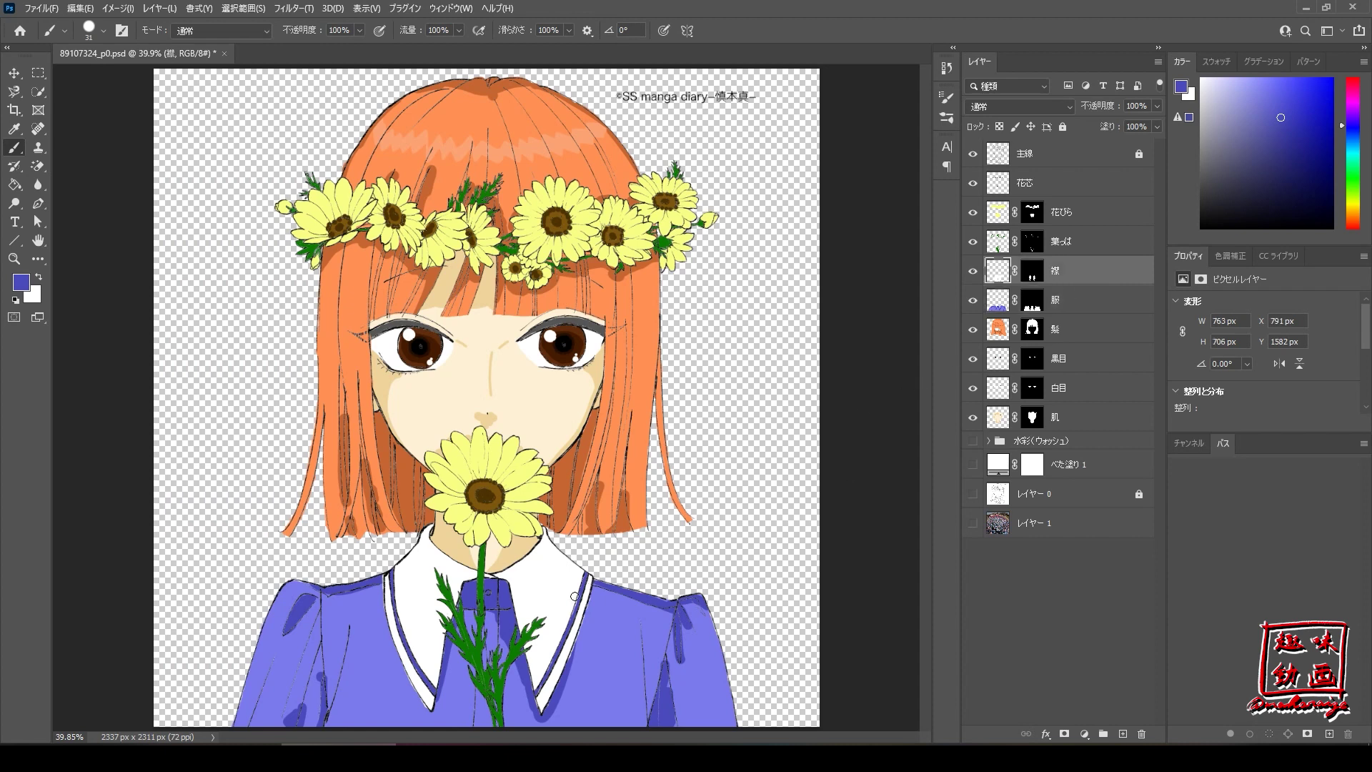
{"action": "scroll", "coordinate": [533, 603], "scroll_direction": "up", "scroll_amount": 3}
{"action": "scroll", "coordinate": [565, 543], "scroll_direction": "up", "scroll_amount": 2}
{"action": "scroll", "coordinate": [581, 515], "scroll_direction": "down", "scroll_amount": 2}
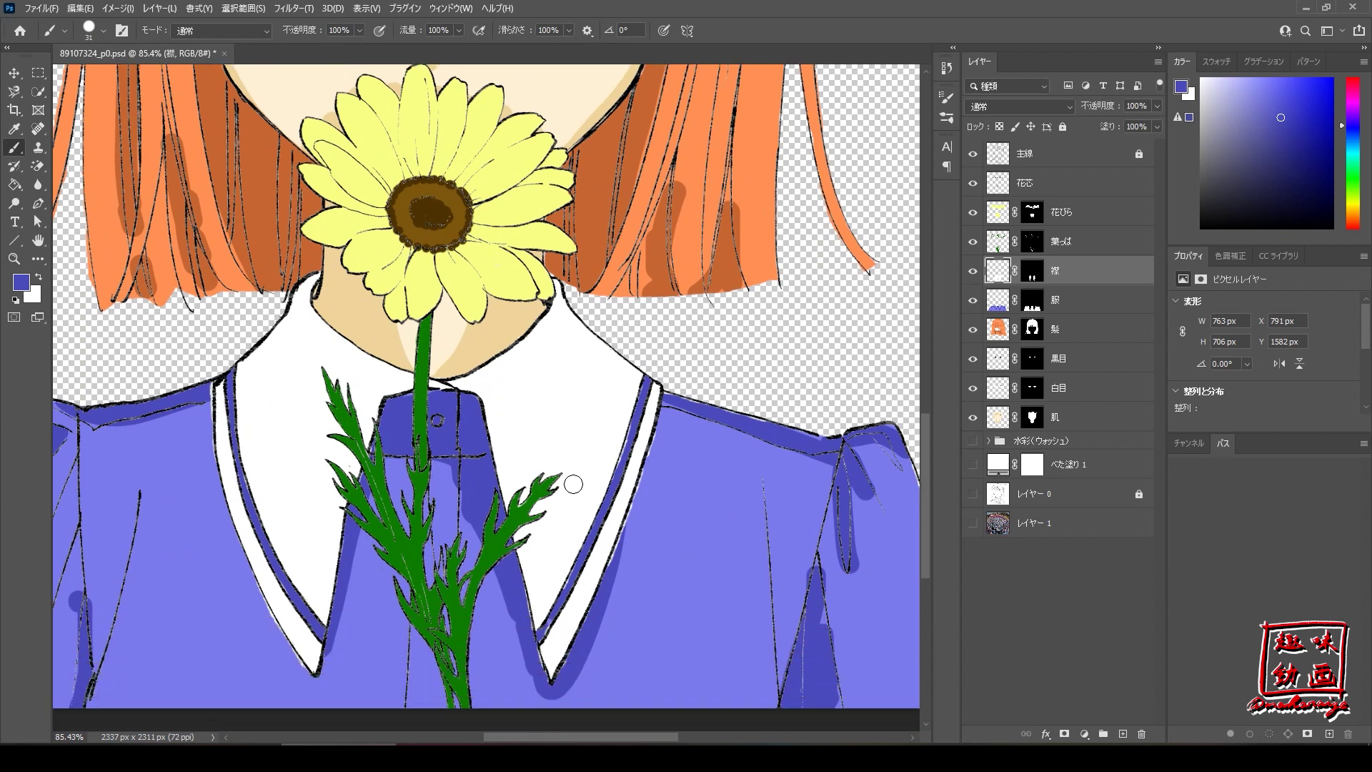
{"action": "left_click", "coordinate": [585, 426], "text": "alt"}
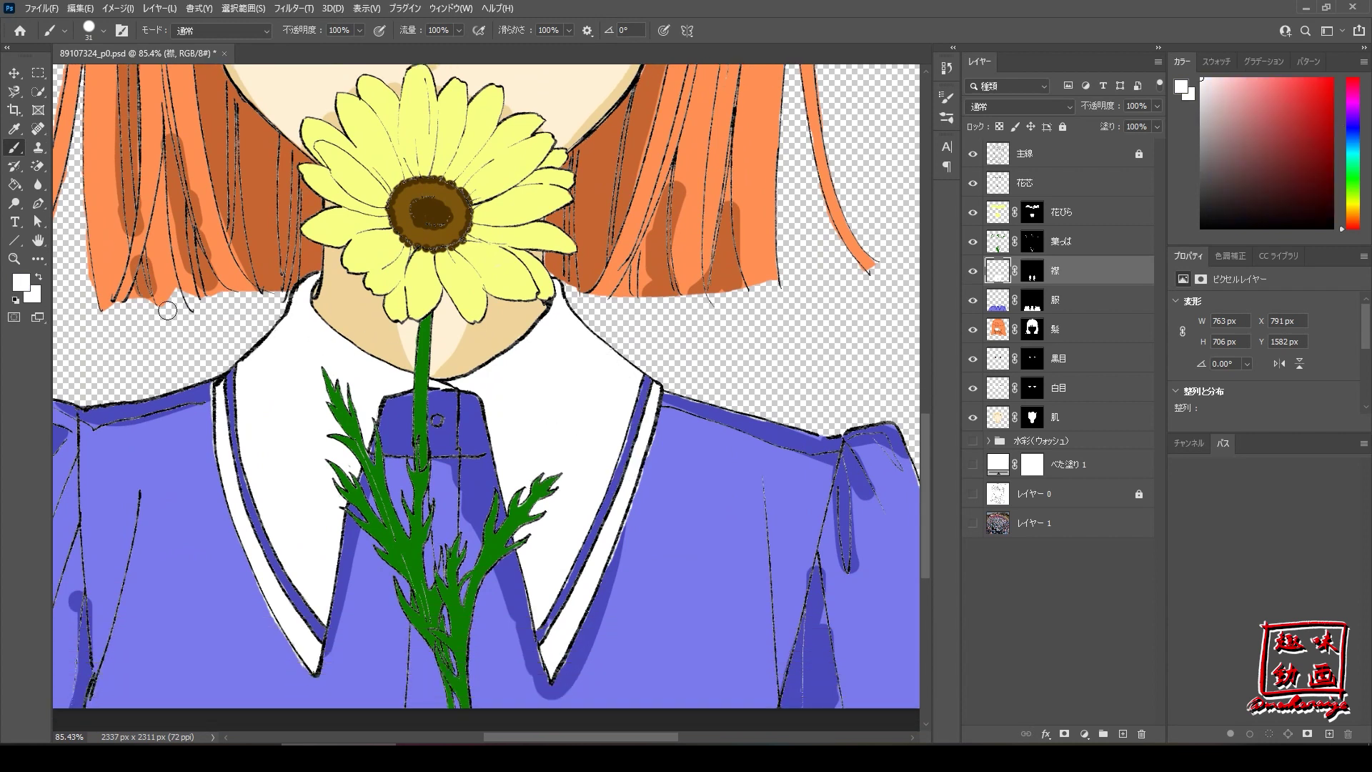
{"action": "left_click", "coordinate": [22, 285]}
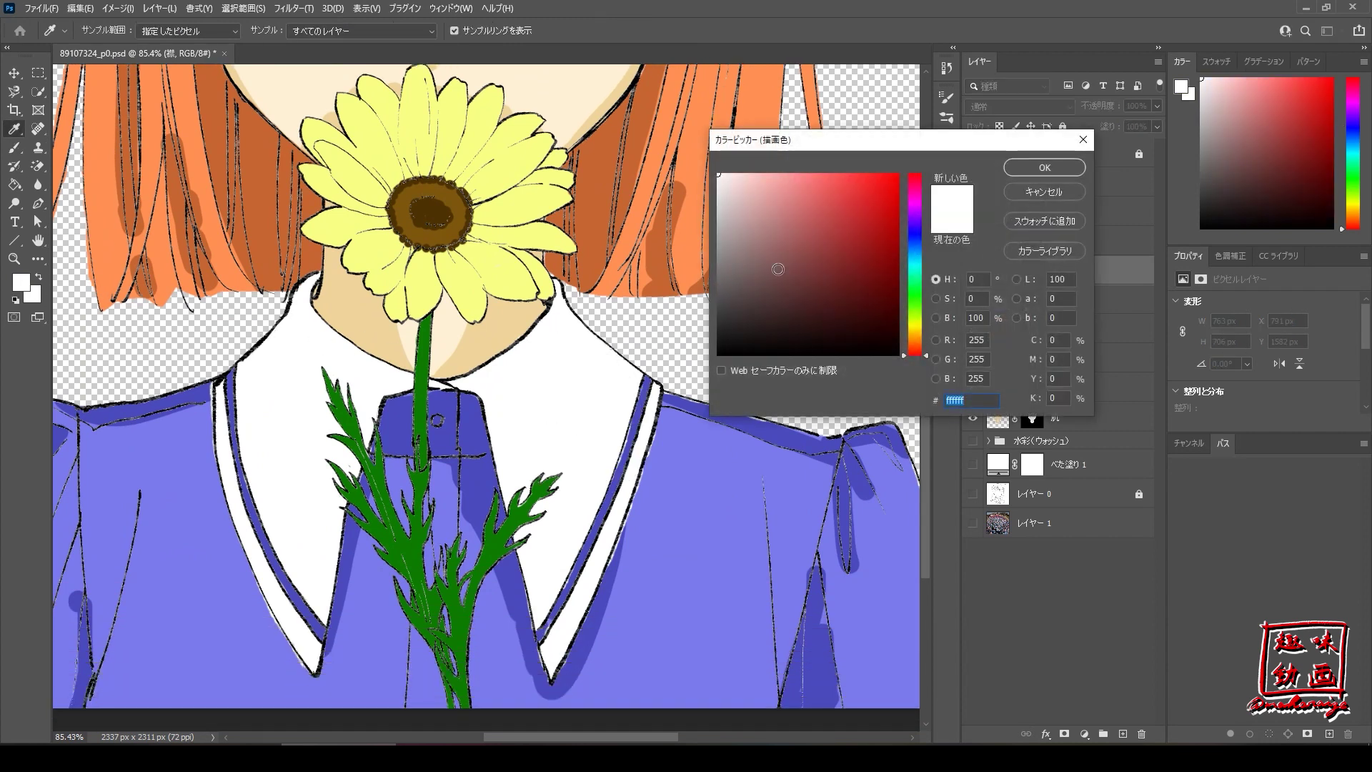
{"action": "left_click_drag", "start_coordinate": [720, 192], "coordinate": [719, 194]}
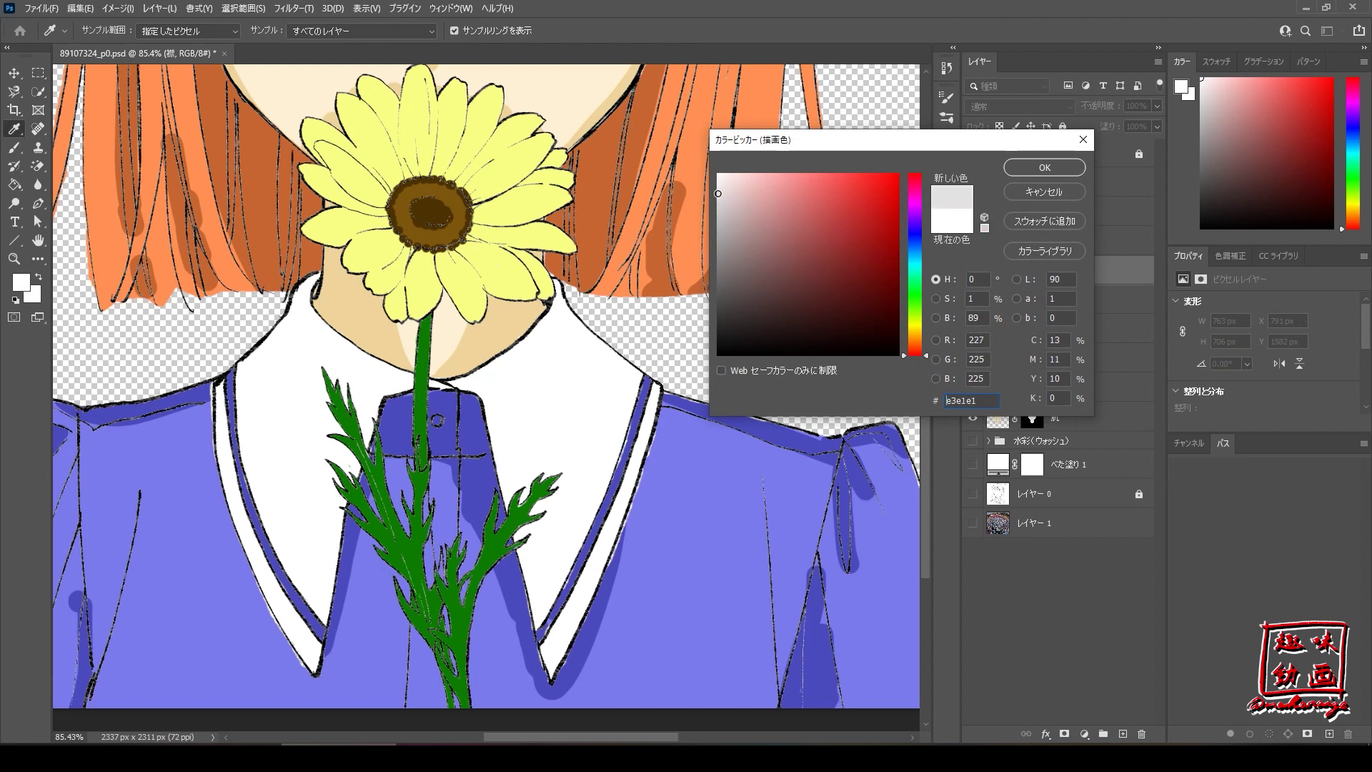
{"action": "left_click", "coordinate": [1022, 170]}
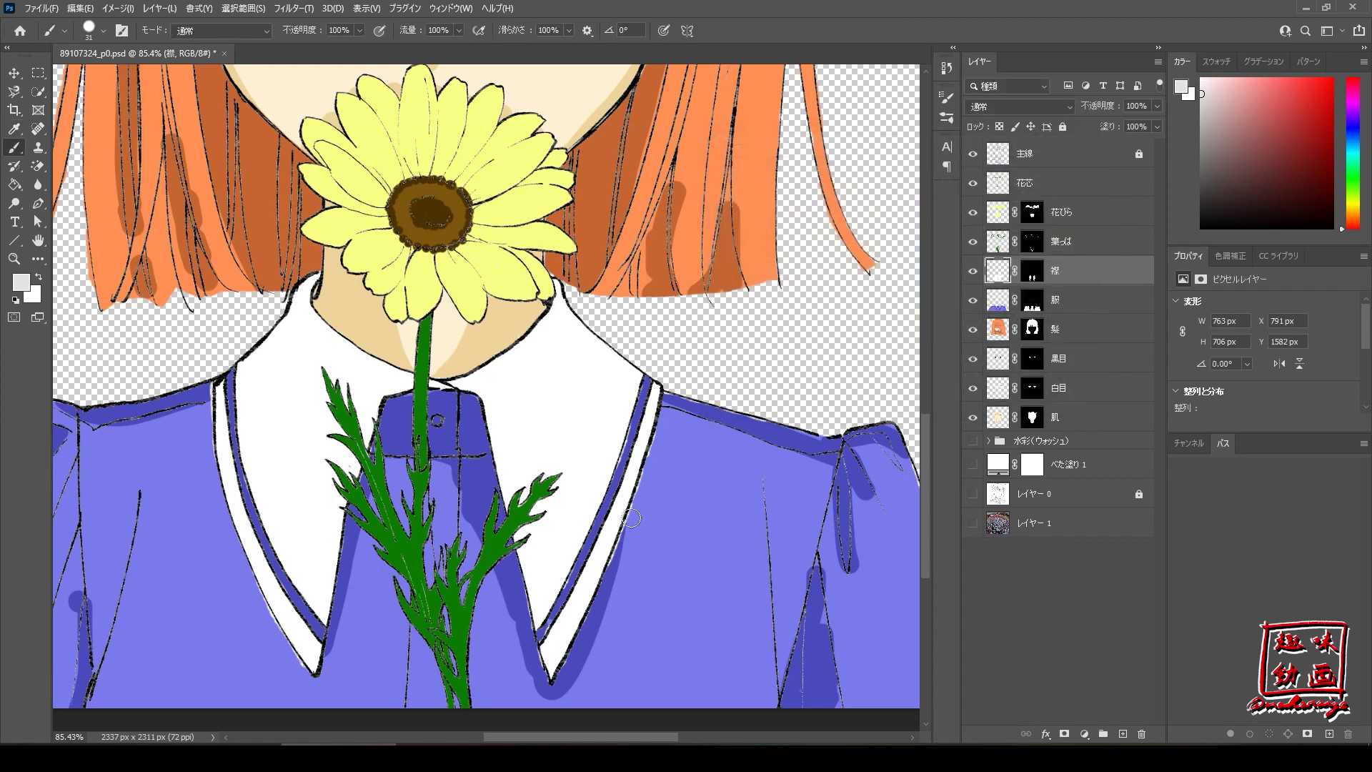
Shade the collar tip and both white collar strips in light grey.
{"action": "mouse_move", "coordinate": [546, 645]}
{"action": "left_mouse_down"}
{"action": "mouse_move", "coordinate": [560, 658]}
{"action": "mouse_move", "coordinate": [602, 550]}
{"action": "left_mouse_up"}
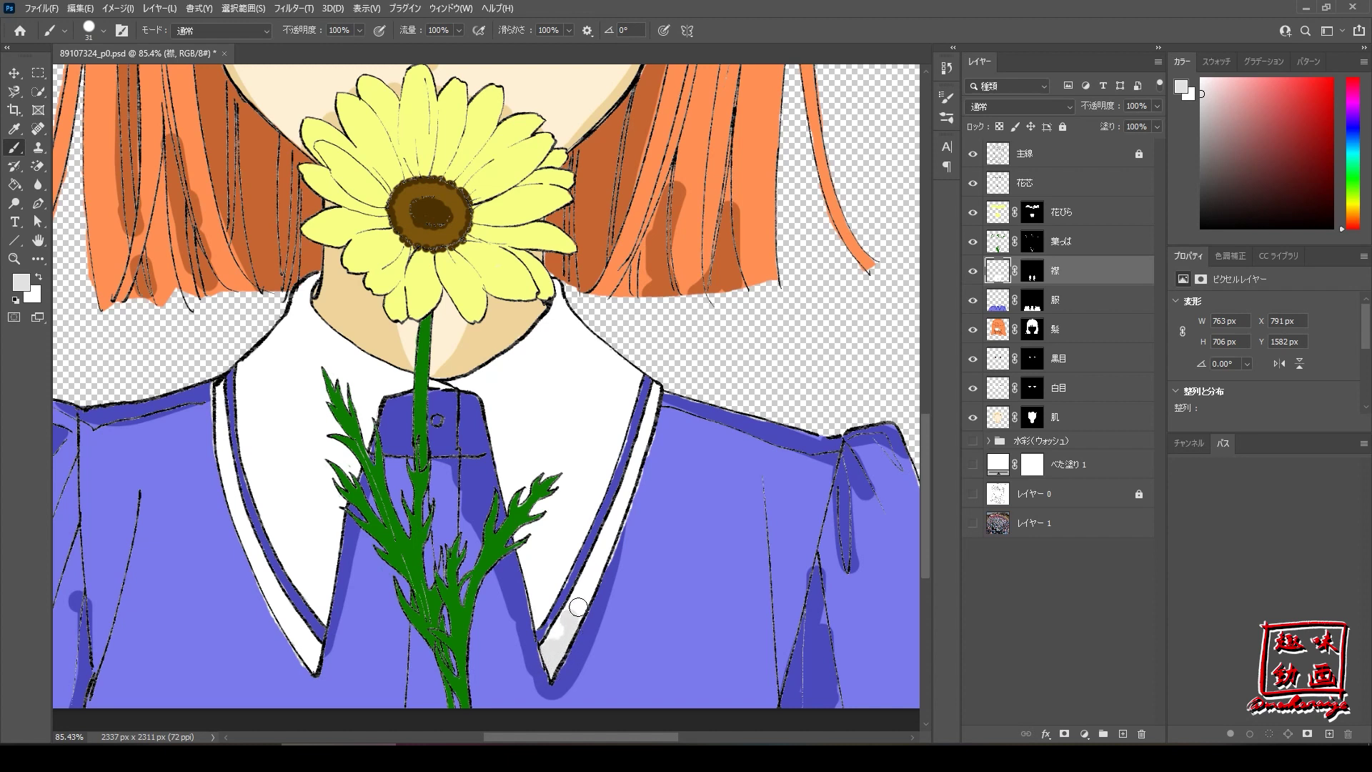
{"action": "mouse_move", "coordinate": [654, 392]}
{"action": "left_mouse_down"}
{"action": "mouse_move", "coordinate": [650, 463]}
{"action": "mouse_move", "coordinate": [577, 651]}
{"action": "left_mouse_up"}
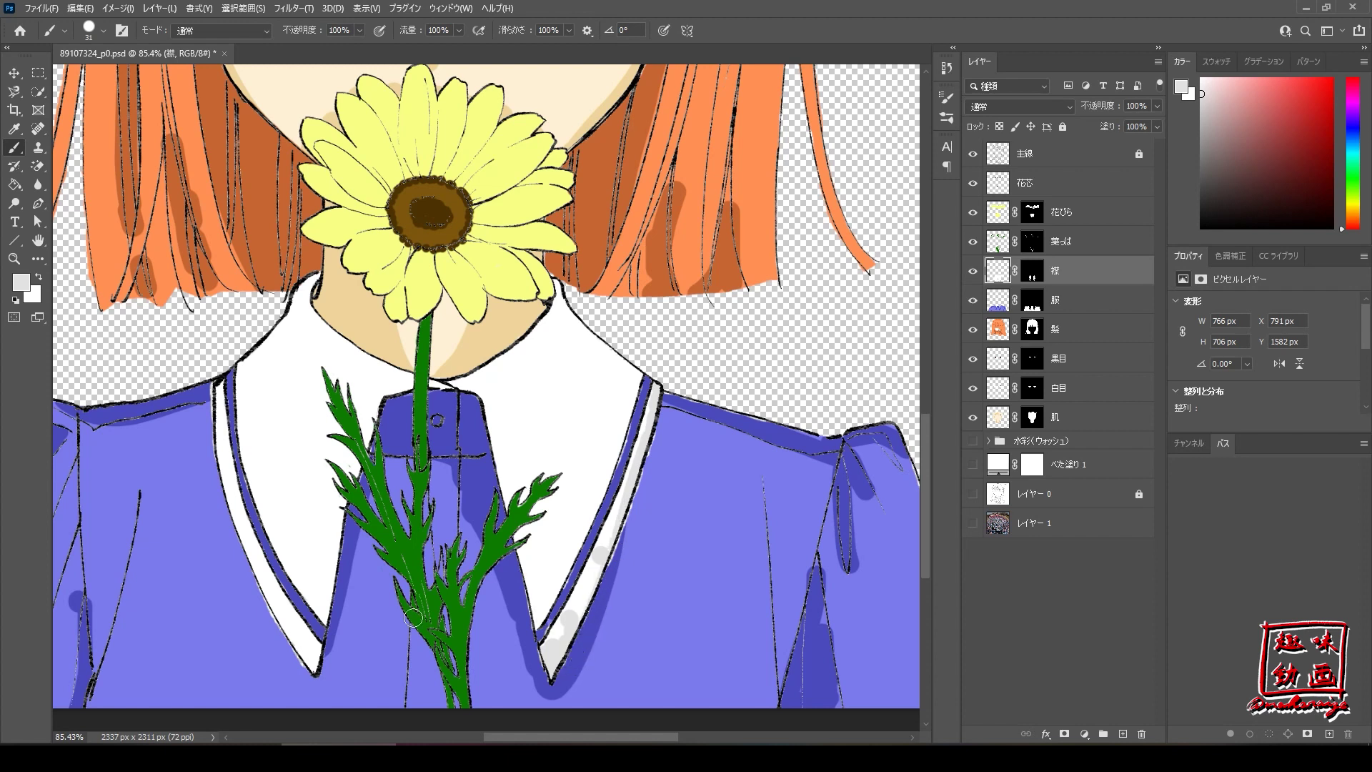
{"action": "left_click_drag", "start_coordinate": [217, 392], "coordinate": [219, 456]}
{"action": "mouse_move", "coordinate": [214, 461]}
{"action": "left_mouse_down"}
{"action": "mouse_move", "coordinate": [248, 571]}
{"action": "mouse_move", "coordinate": [323, 671]}
{"action": "left_mouse_up"}
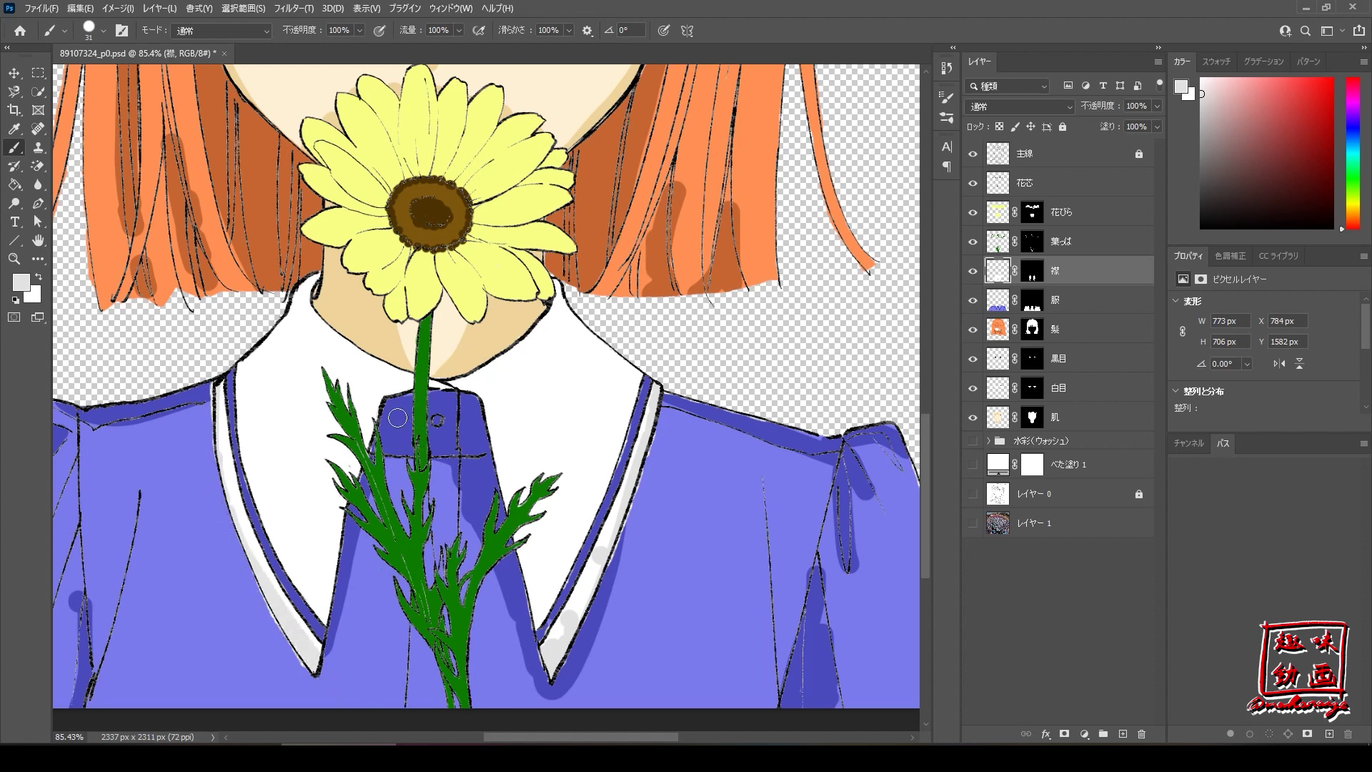
{"action": "left_click_drag", "start_coordinate": [377, 397], "coordinate": [367, 452]}
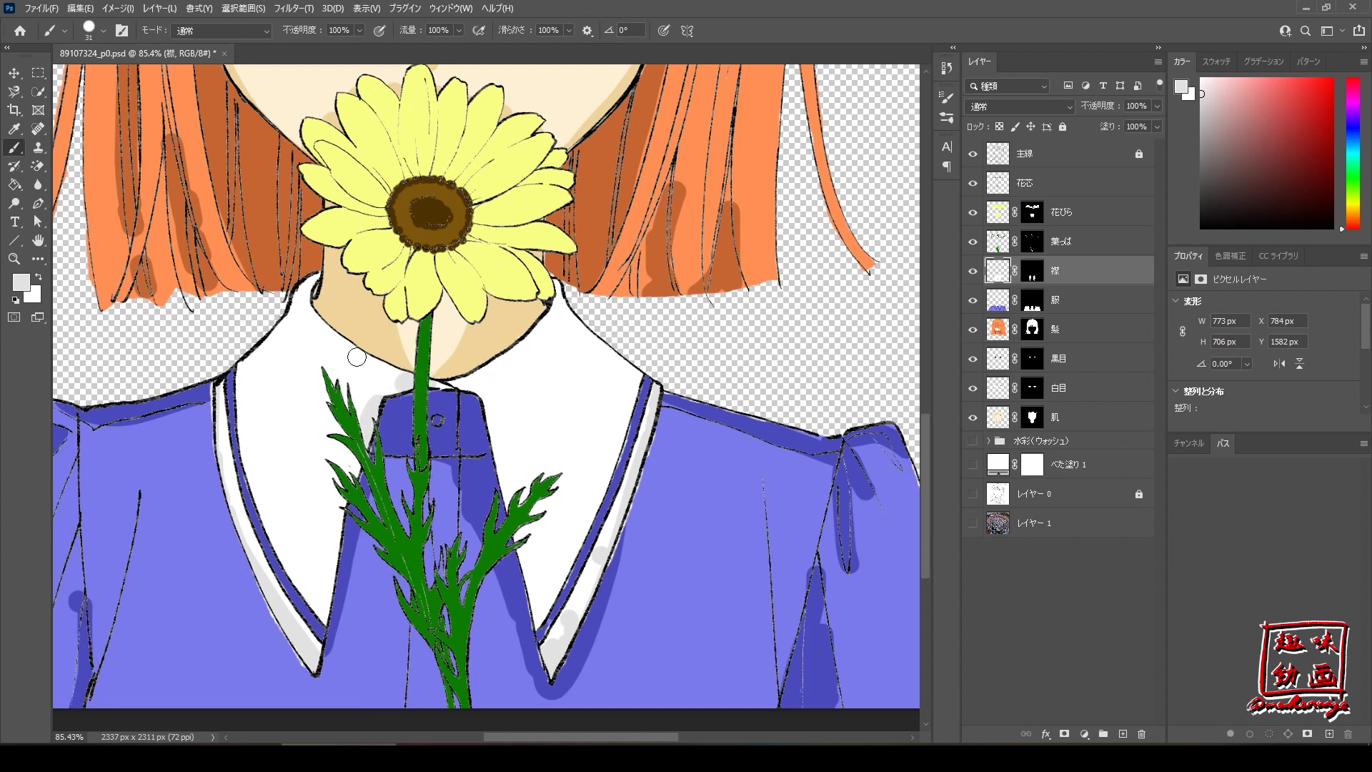
{"action": "left_click_drag", "start_coordinate": [373, 361], "coordinate": [398, 374]}
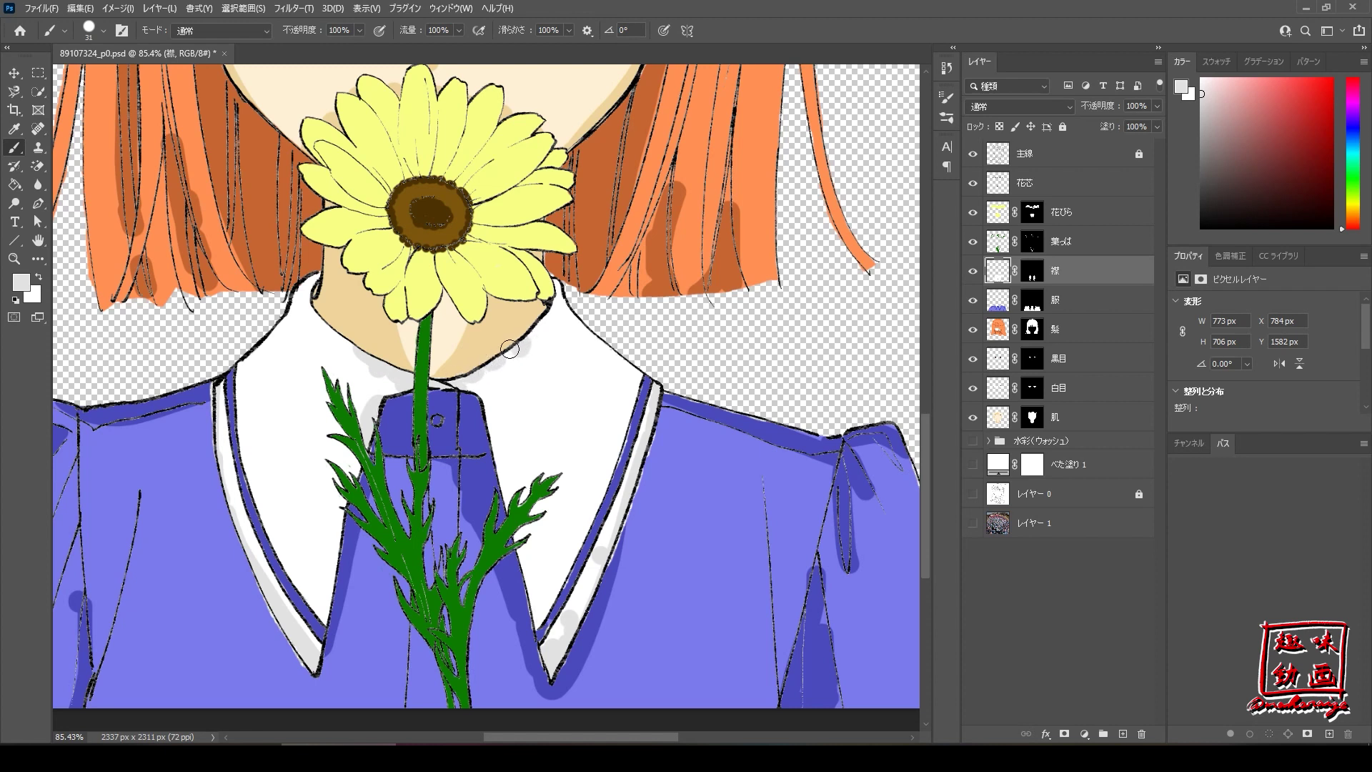
Add grey shadow under the chin, along both neck edges, and beside the stem and placket.
{"action": "left_click_drag", "start_coordinate": [535, 332], "coordinate": [477, 377]}
{"action": "left_click_drag", "start_coordinate": [342, 336], "coordinate": [312, 294]}
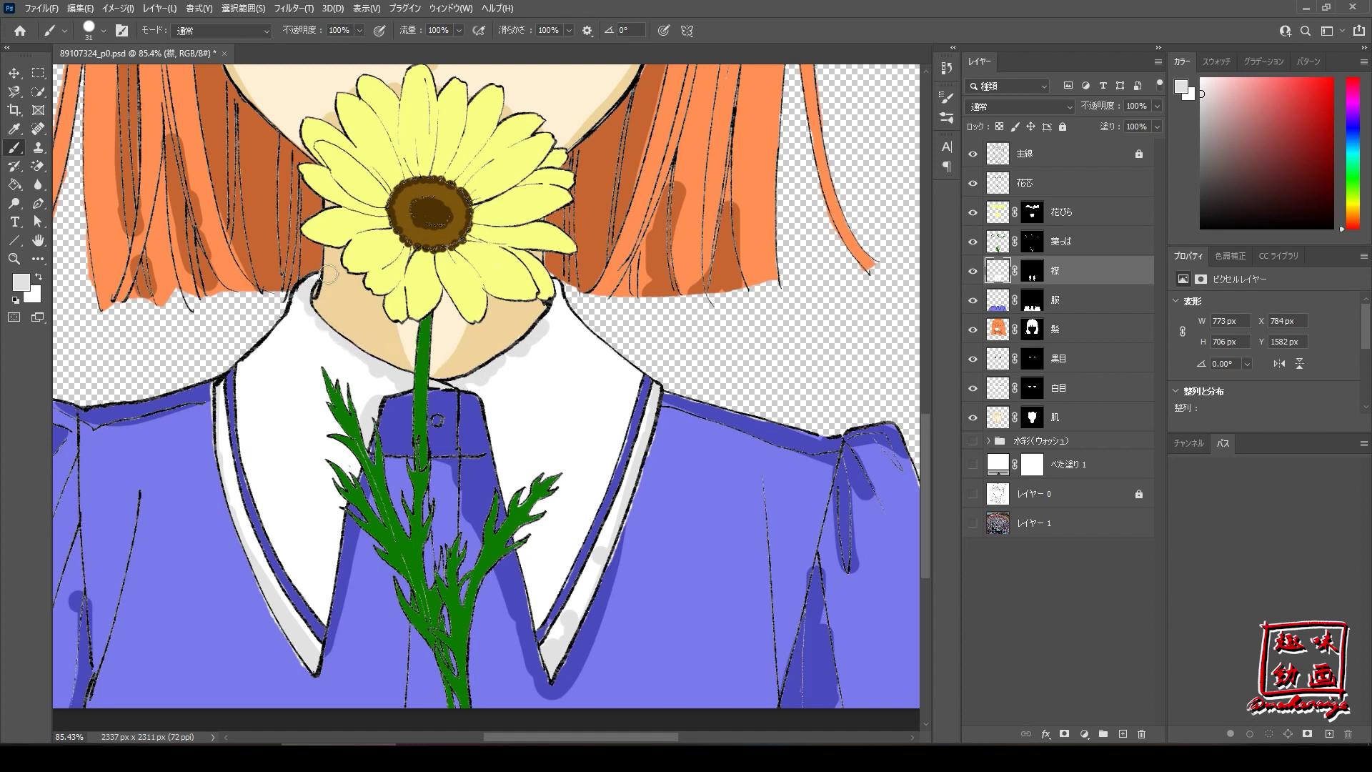
{"action": "left_click_drag", "start_coordinate": [554, 299], "coordinate": [533, 343]}
{"action": "left_click_drag", "start_coordinate": [375, 416], "coordinate": [351, 518]}
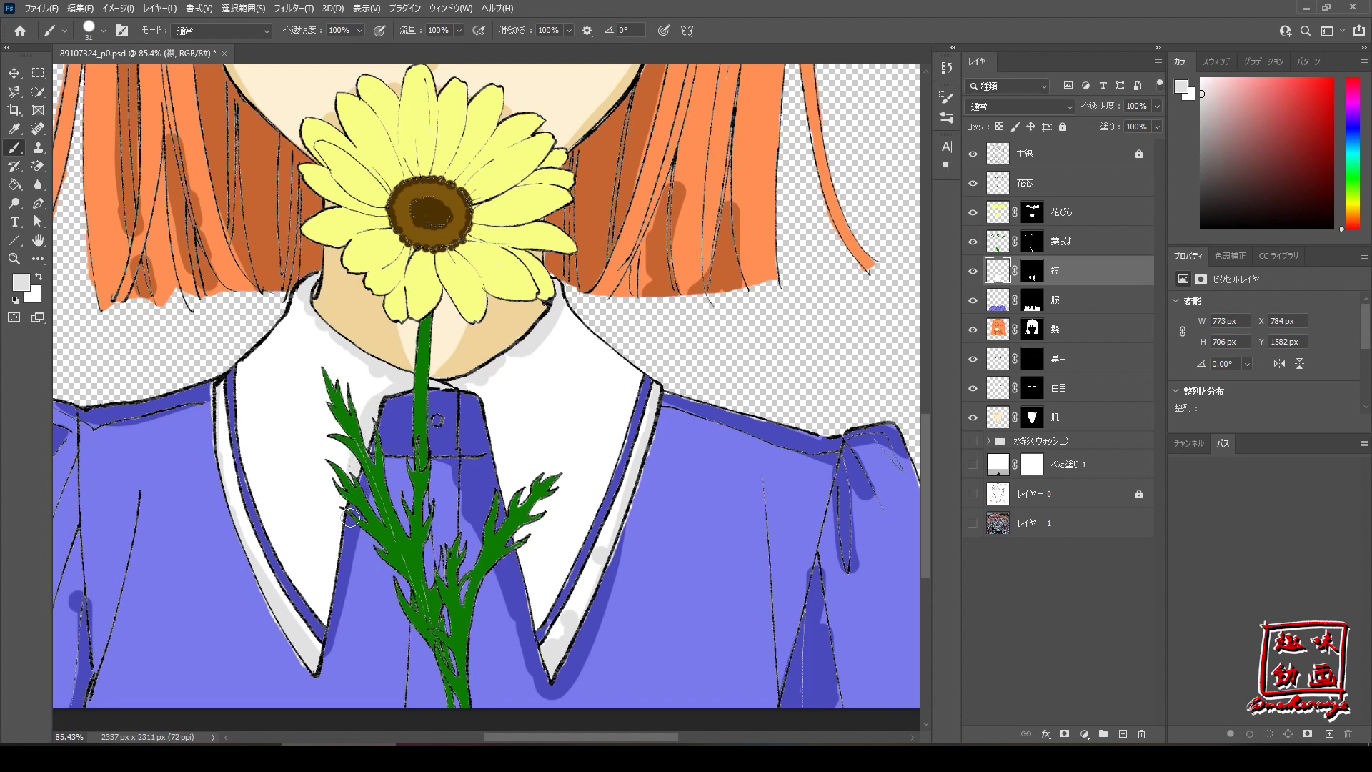
{"action": "left_click_drag", "start_coordinate": [341, 504], "coordinate": [328, 614]}
{"action": "left_click_drag", "start_coordinate": [487, 402], "coordinate": [530, 572]}
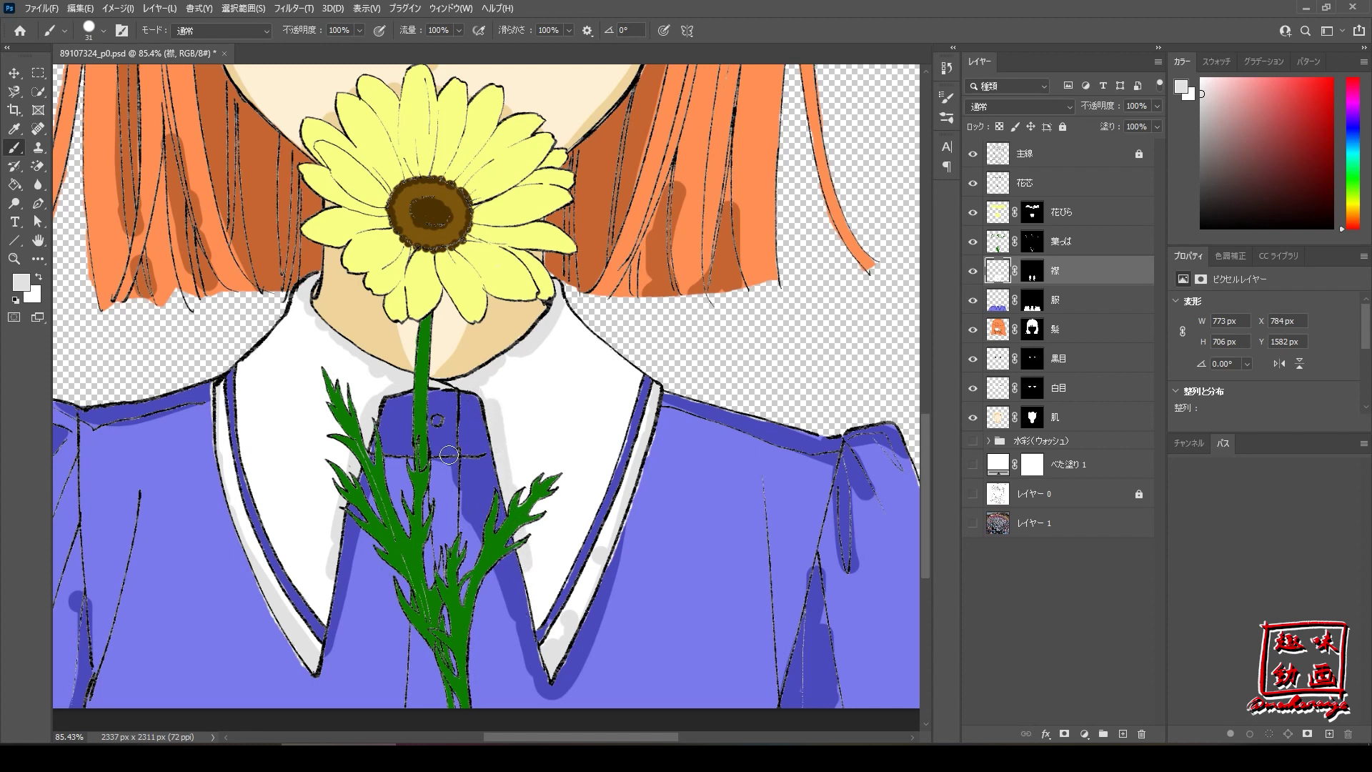
{"action": "key", "text": "ctrl+0"}
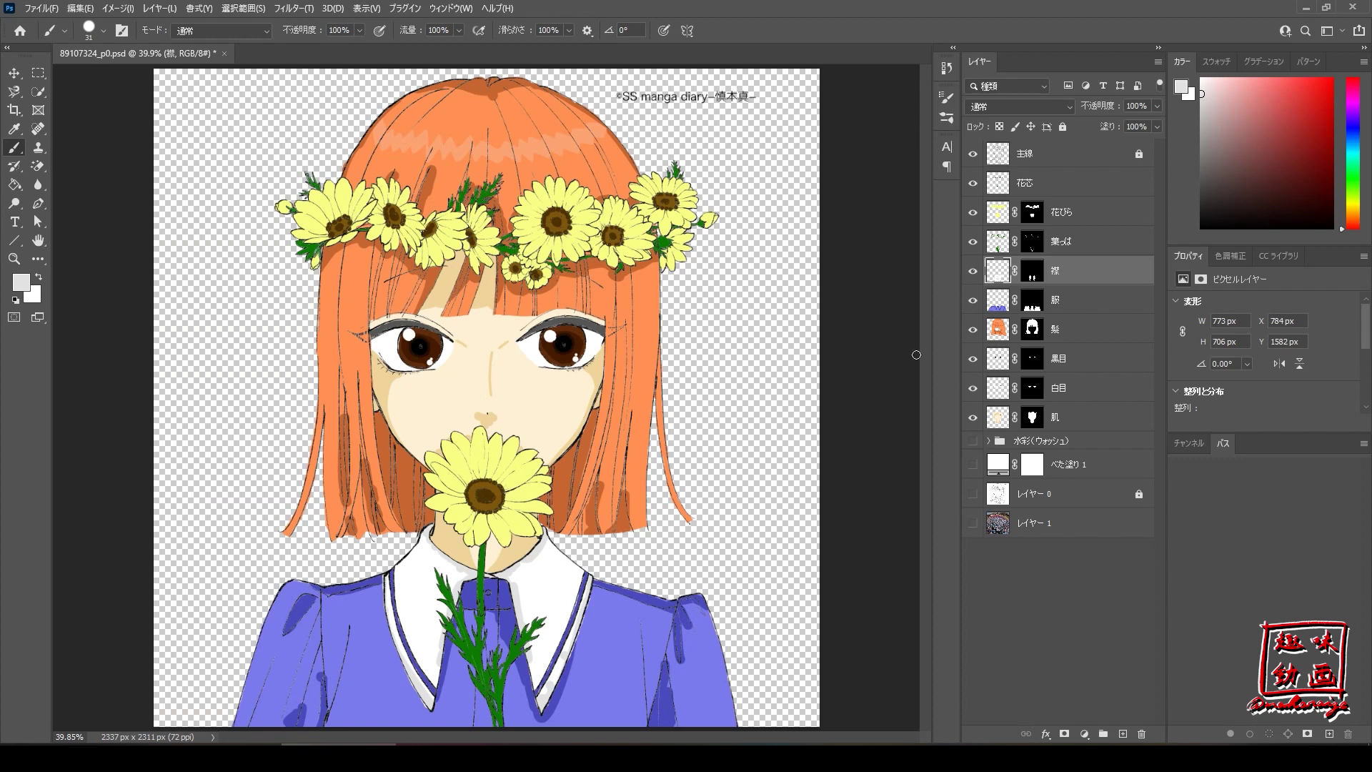
Make the 葉っぱ leaf layer active.
{"action": "left_click", "coordinate": [1091, 243]}
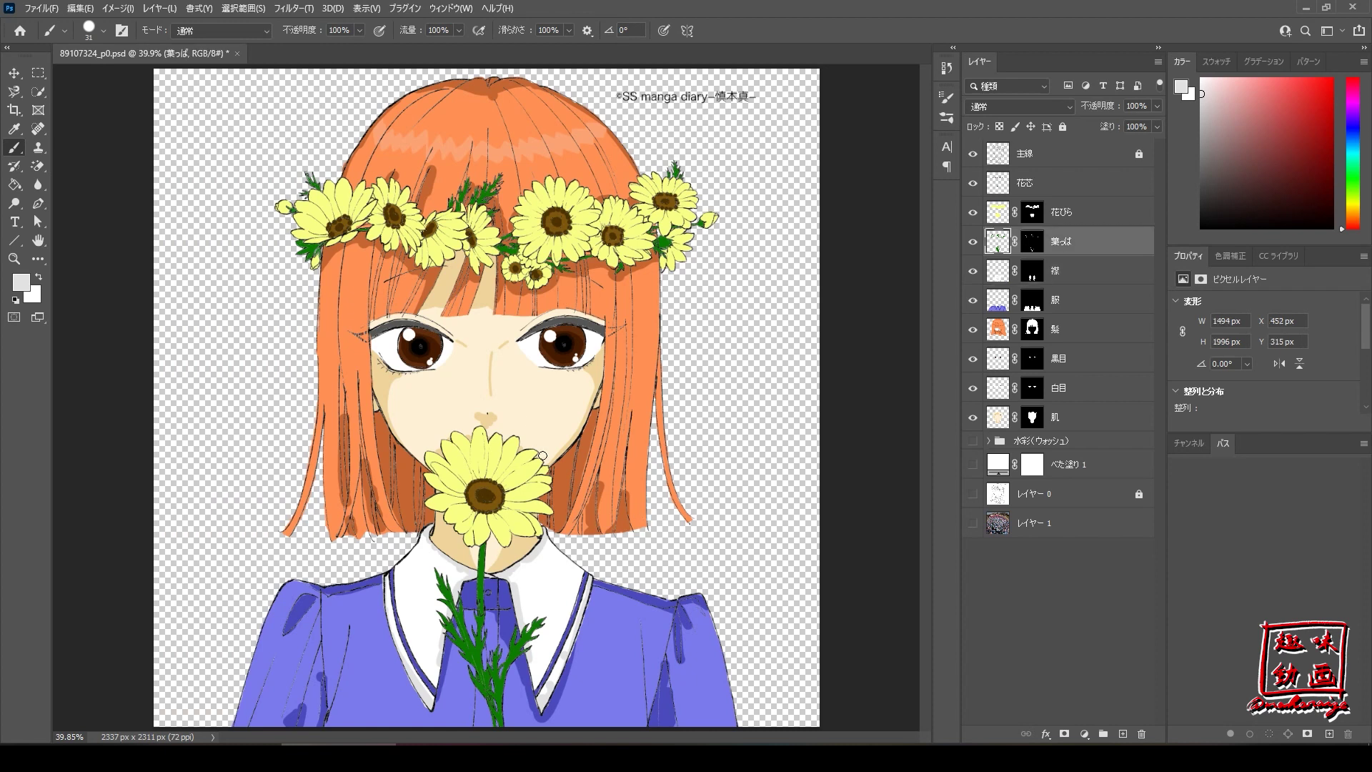
{"action": "scroll", "coordinate": [543, 455], "scroll_direction": "up", "scroll_amount": 3}
{"action": "scroll", "coordinate": [540, 459], "scroll_direction": "up", "scroll_amount": 3}
Sample the leaf green and brighten it to a lighter green.
{"action": "scroll", "coordinate": [536, 461], "scroll_direction": "down", "scroll_amount": 3}
{"action": "scroll", "coordinate": [533, 463], "scroll_direction": "down", "scroll_amount": 2}
{"action": "scroll", "coordinate": [527, 465], "scroll_direction": "down", "scroll_amount": 3}
{"action": "scroll", "coordinate": [518, 443], "scroll_direction": "down", "scroll_amount": 2}
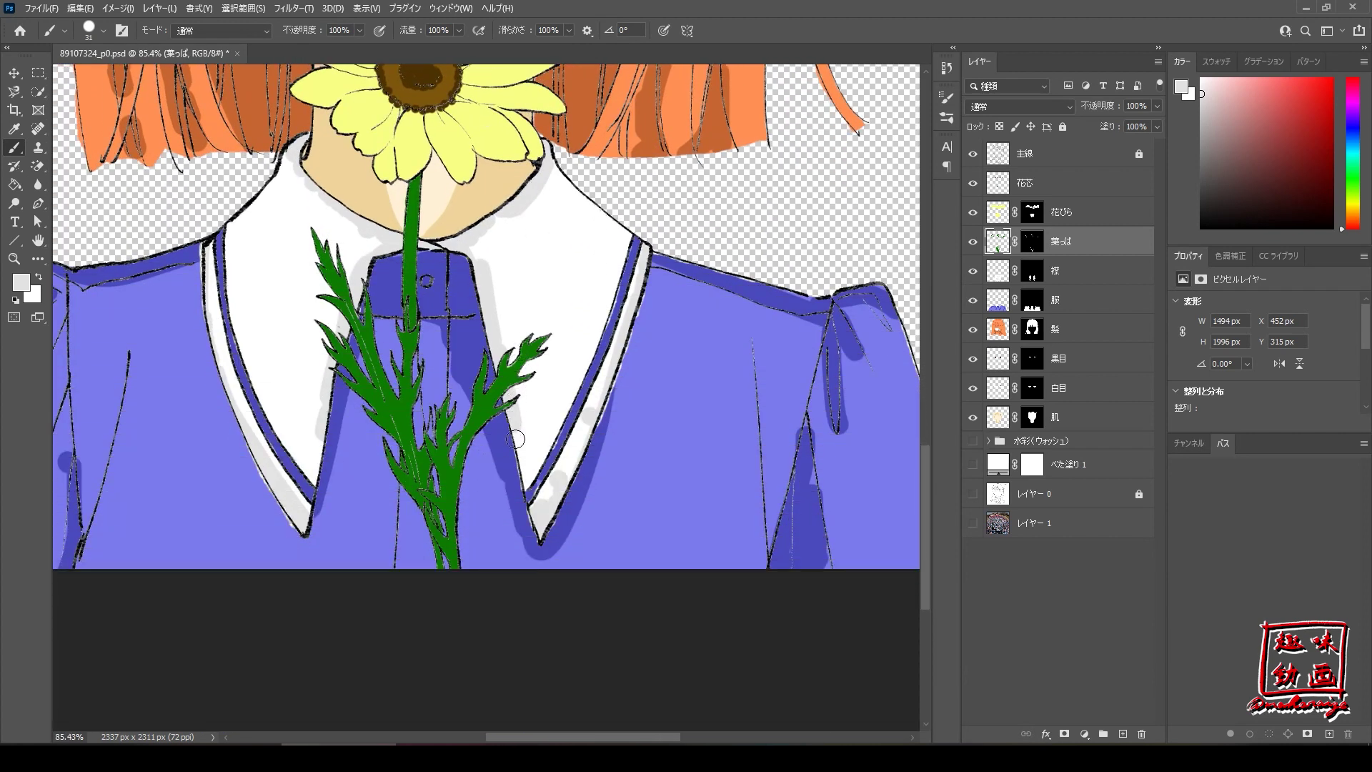
{"action": "left_click", "coordinate": [484, 412], "text": "alt"}
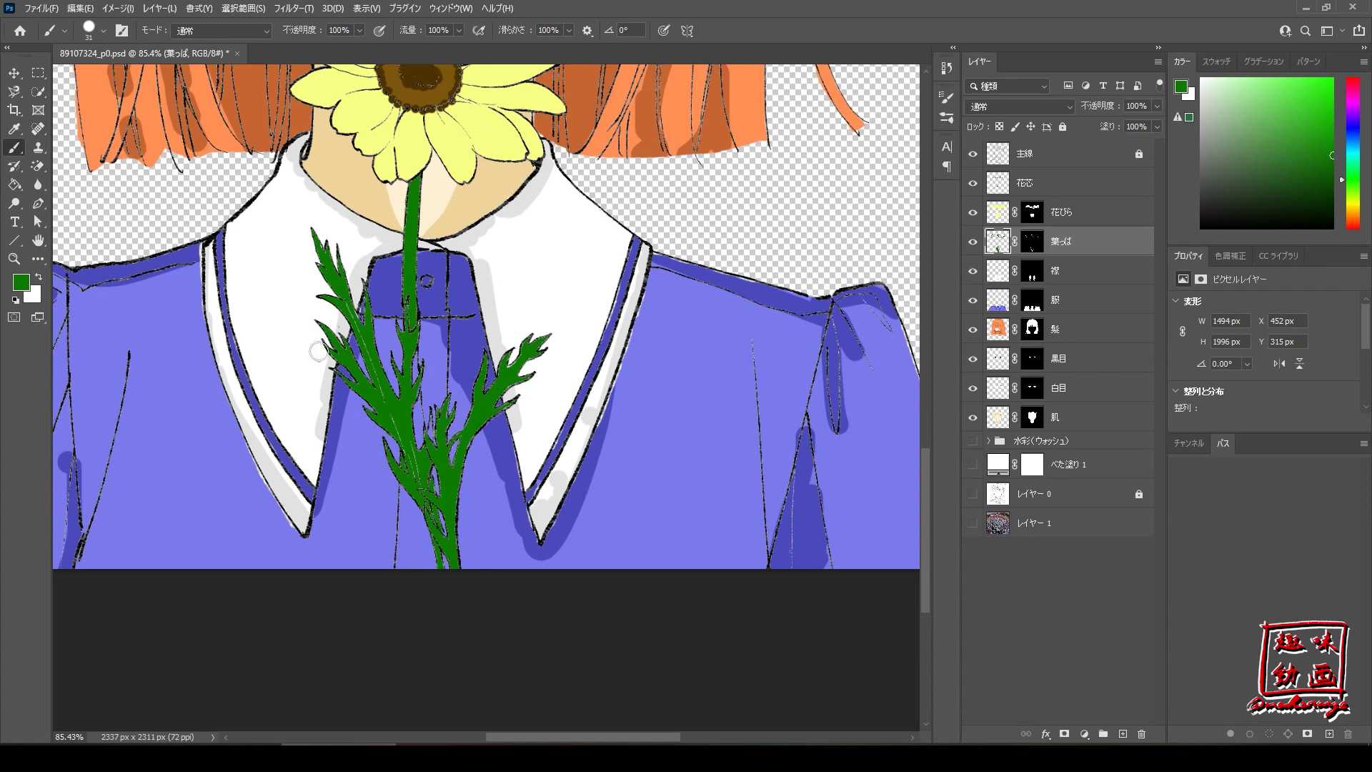
{"action": "left_click", "coordinate": [22, 285]}
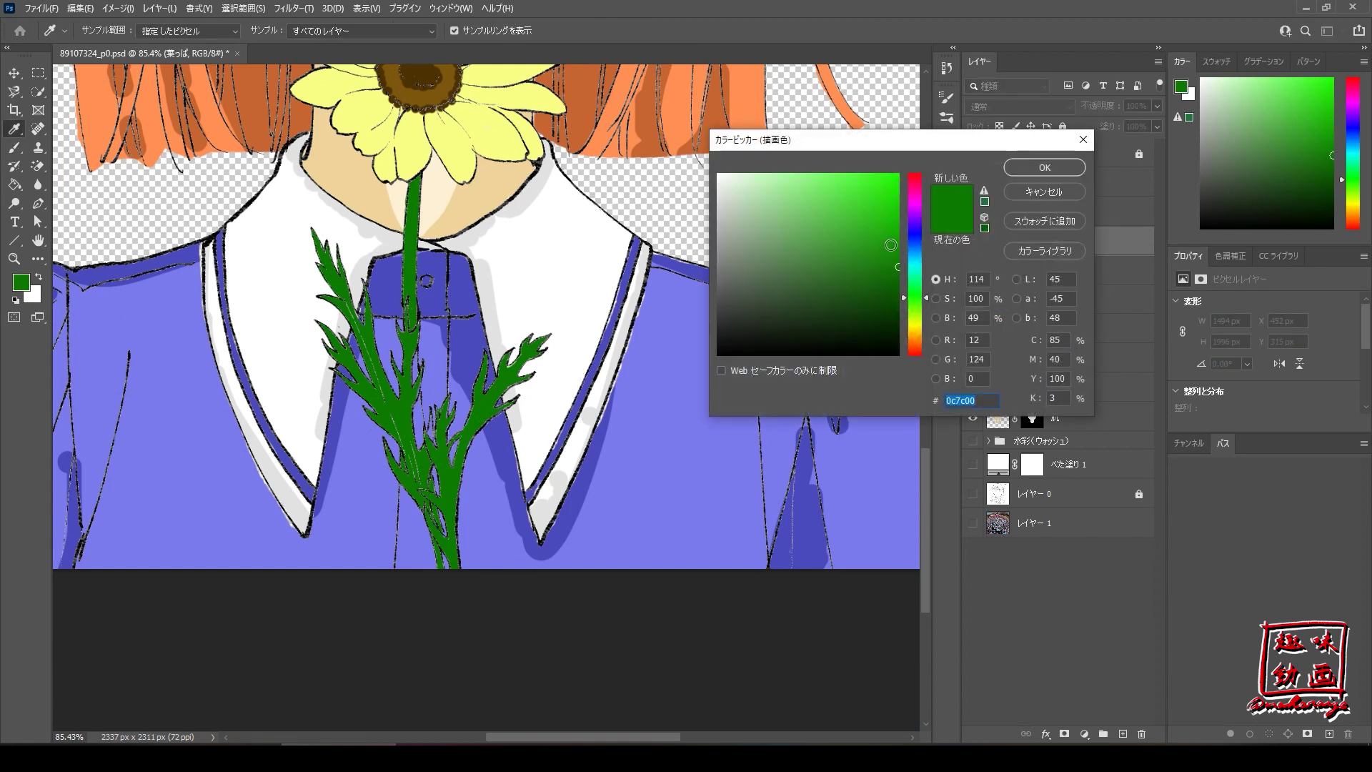
{"action": "left_click_drag", "start_coordinate": [894, 247], "coordinate": [826, 195]}
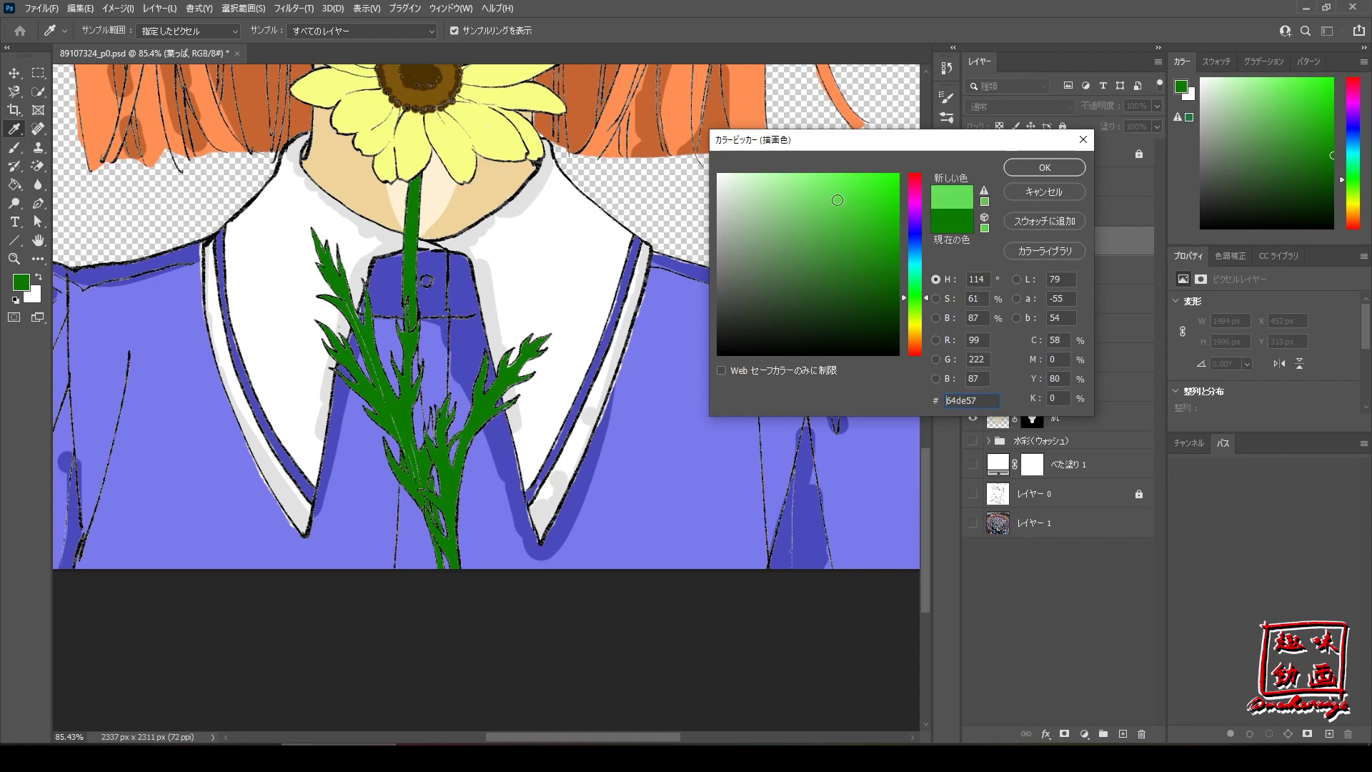
{"action": "left_click", "coordinate": [1045, 167]}
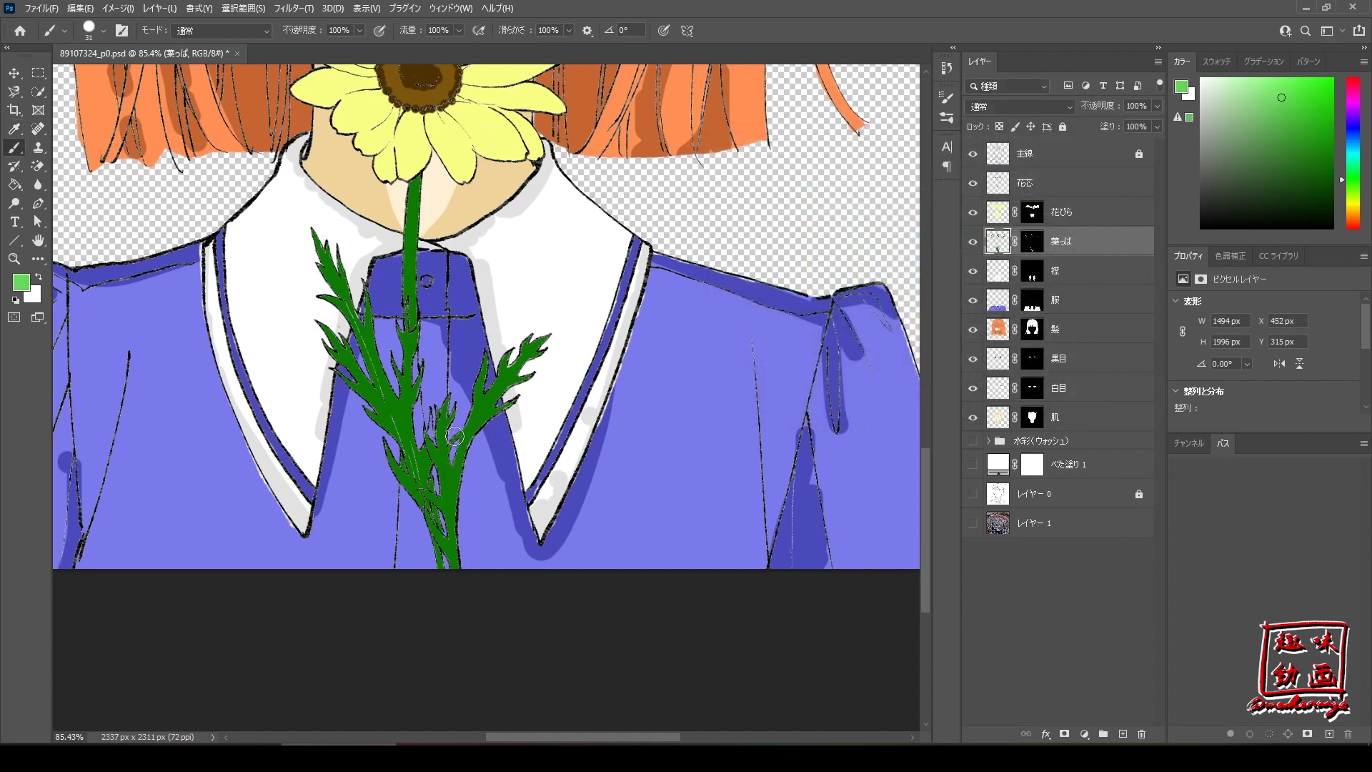
Paint light-green highlights on the held daisy's stem leaves, then enlarge the brush to 21 px.
{"action": "right_click", "coordinate": [446, 455], "text": "alt"}
{"action": "left_click_drag", "start_coordinate": [477, 396], "coordinate": [488, 357]}
{"action": "left_click_drag", "start_coordinate": [532, 345], "coordinate": [546, 336]}
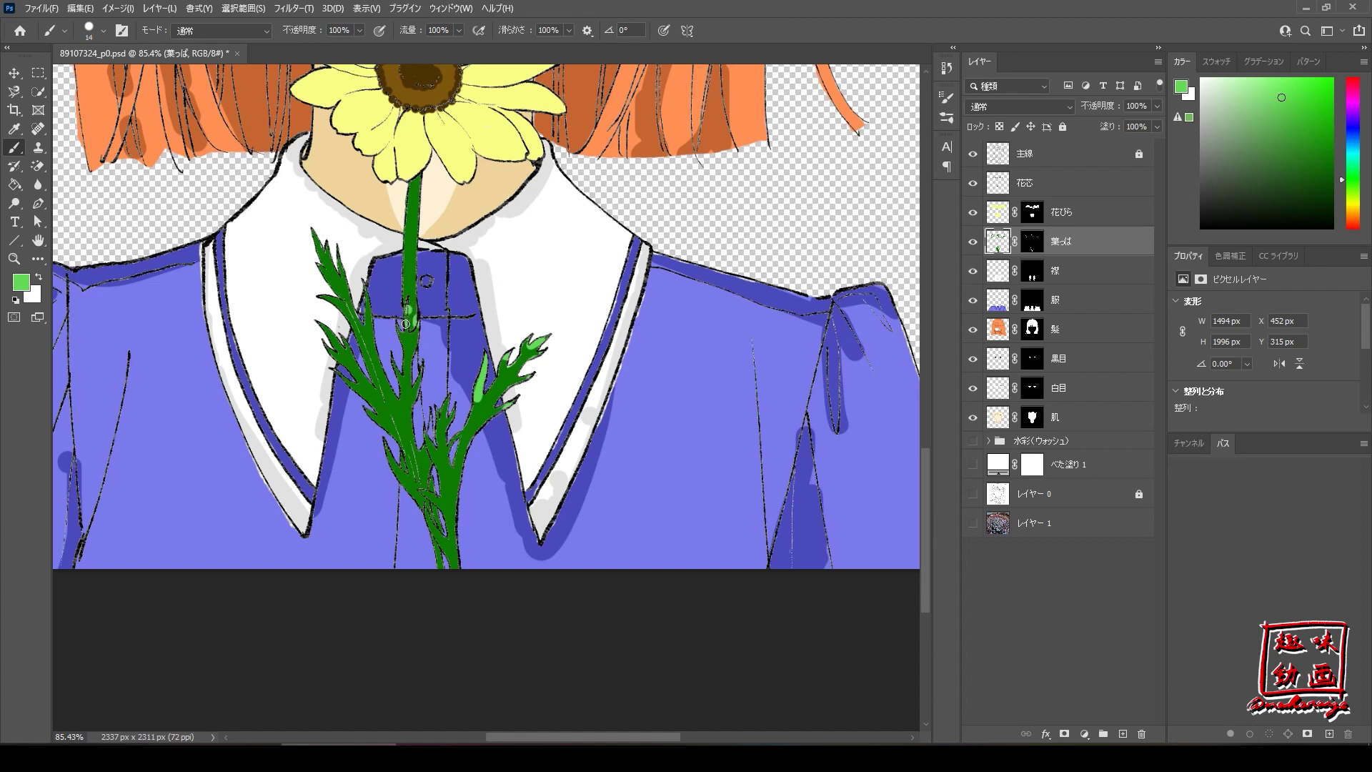
{"action": "key", "text": "bracketright"}
{"action": "key", "text": "ctrl+0"}
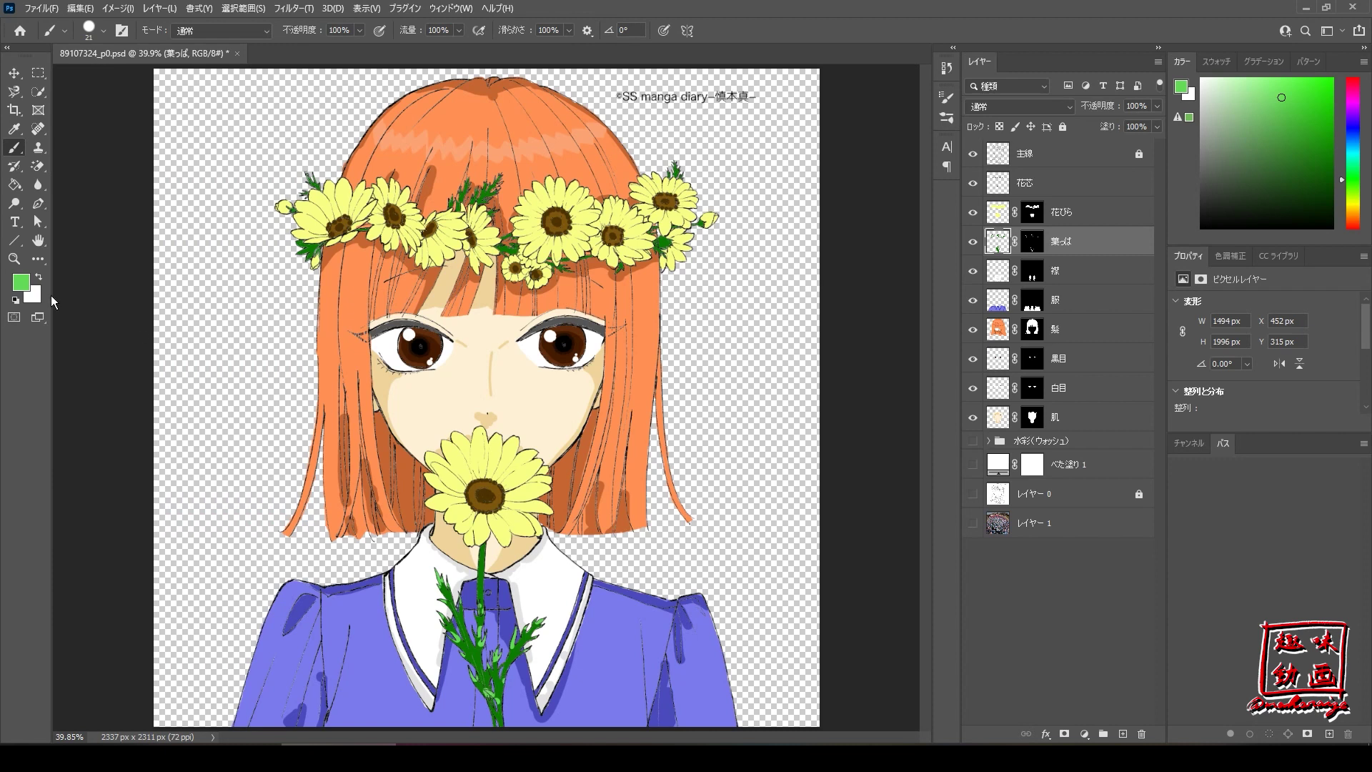
Set the paint colour to the deep green 093704.
{"action": "left_click", "coordinate": [24, 285]}
{"action": "left_click_drag", "start_coordinate": [871, 298], "coordinate": [885, 316]}
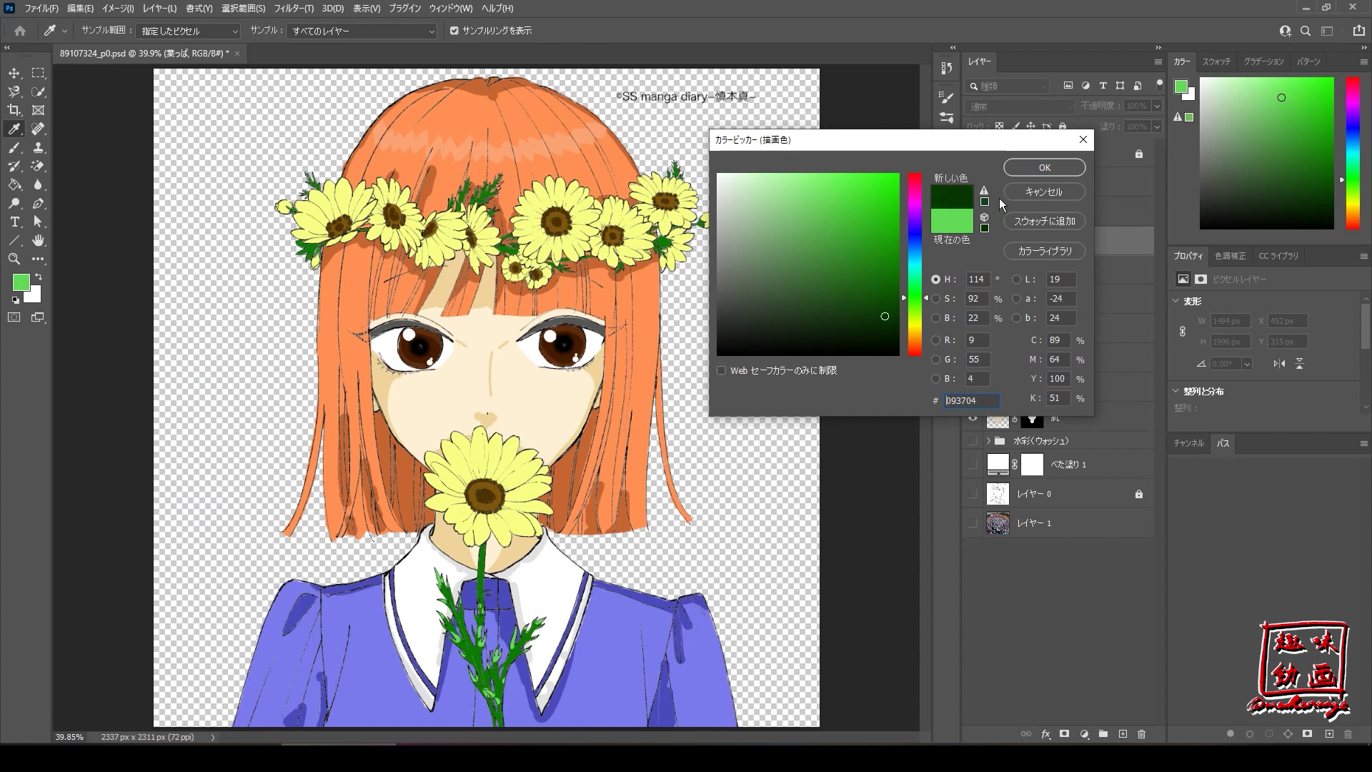
{"action": "left_click", "coordinate": [1025, 167]}
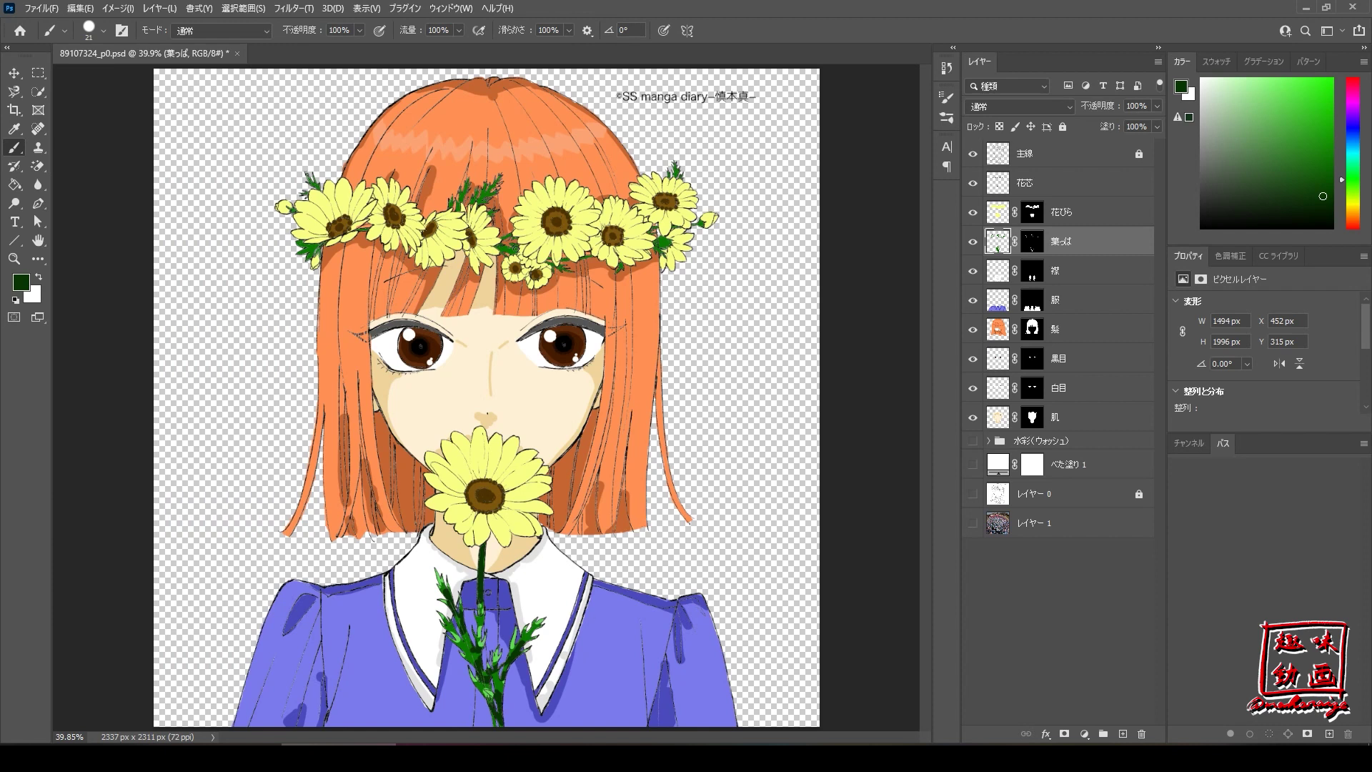
{"action": "scroll", "coordinate": [560, 264], "scroll_direction": "up", "scroll_amount": 2}
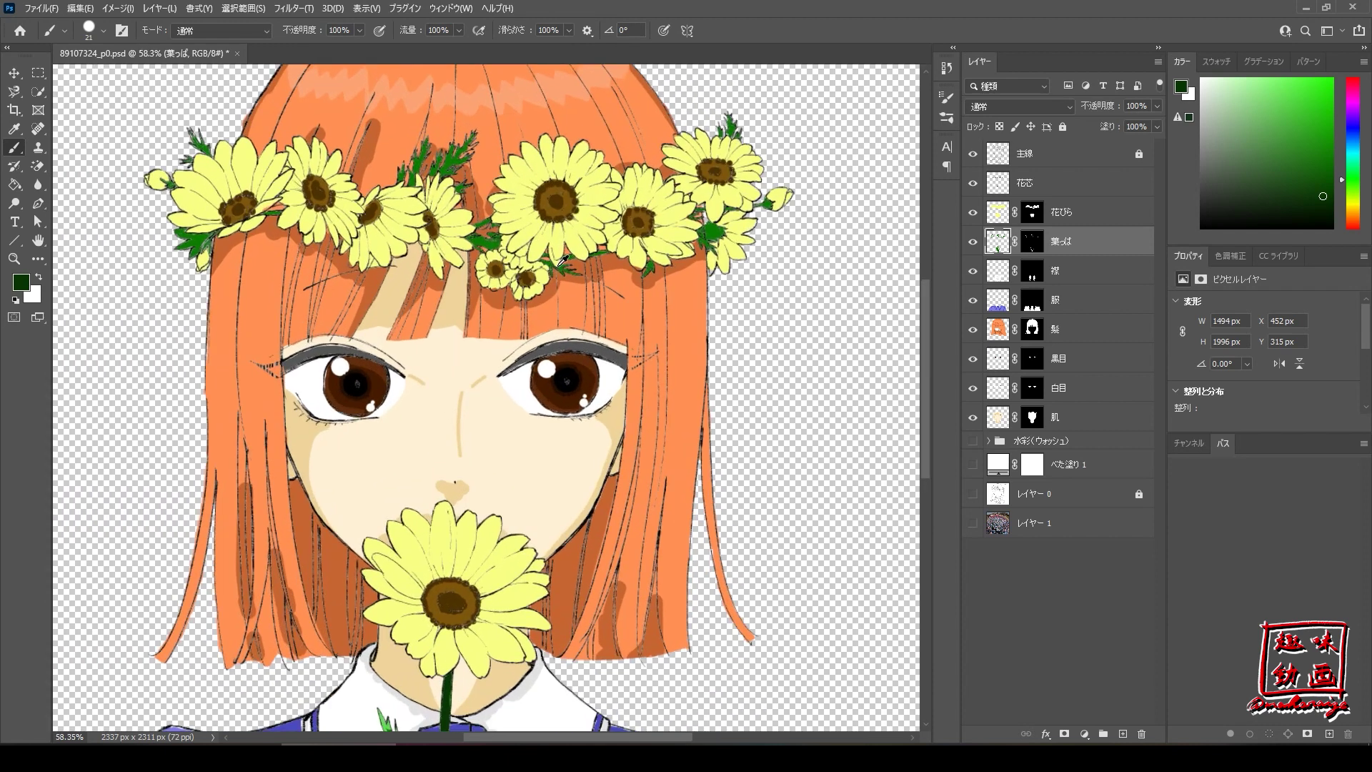
Zoomed to 103%, paint dark-green leaves and bud sepals between the crown's daisies.
{"action": "scroll", "coordinate": [562, 263], "scroll_direction": "up", "scroll_amount": 3}
{"action": "left_click_drag", "start_coordinate": [927, 413], "coordinate": [937, 358]}
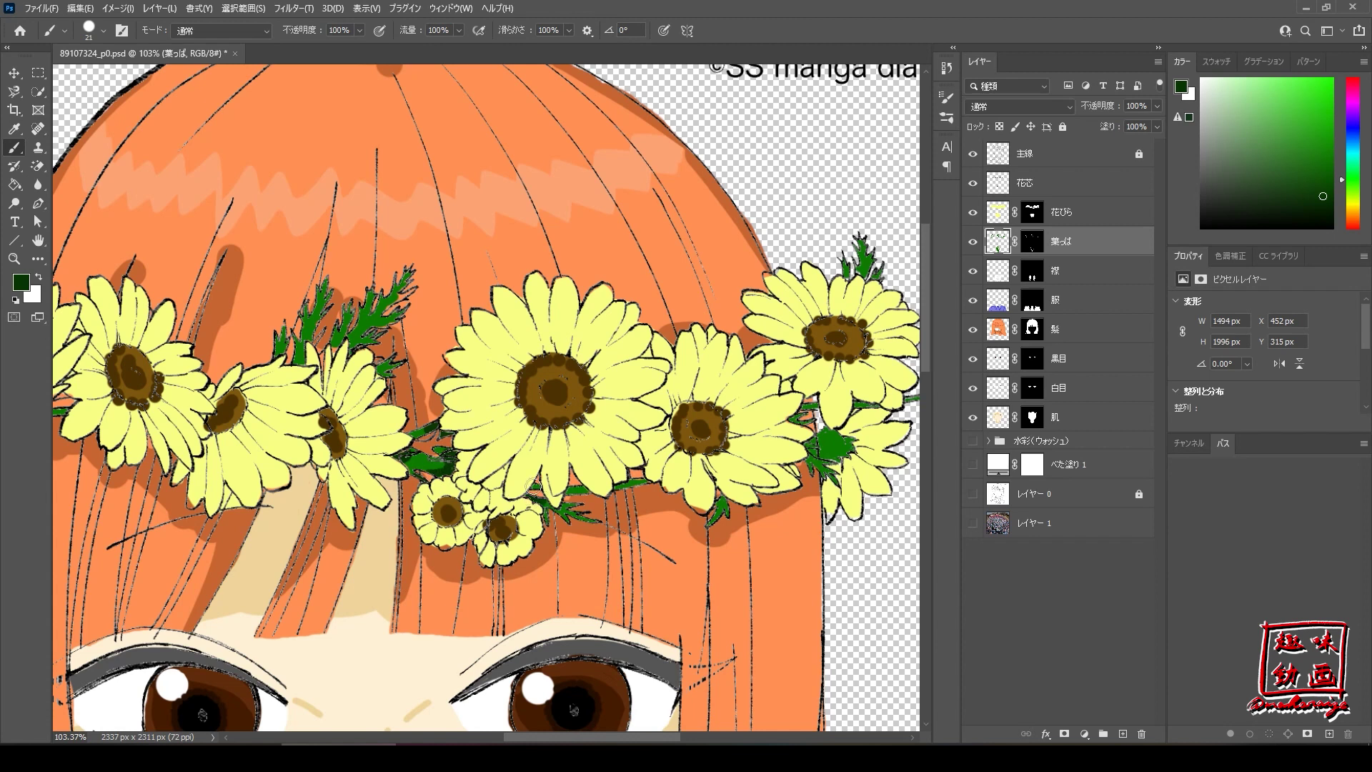
{"action": "left_click_drag", "start_coordinate": [574, 495], "coordinate": [630, 486]}
{"action": "left_click_drag", "start_coordinate": [817, 467], "coordinate": [807, 407]}
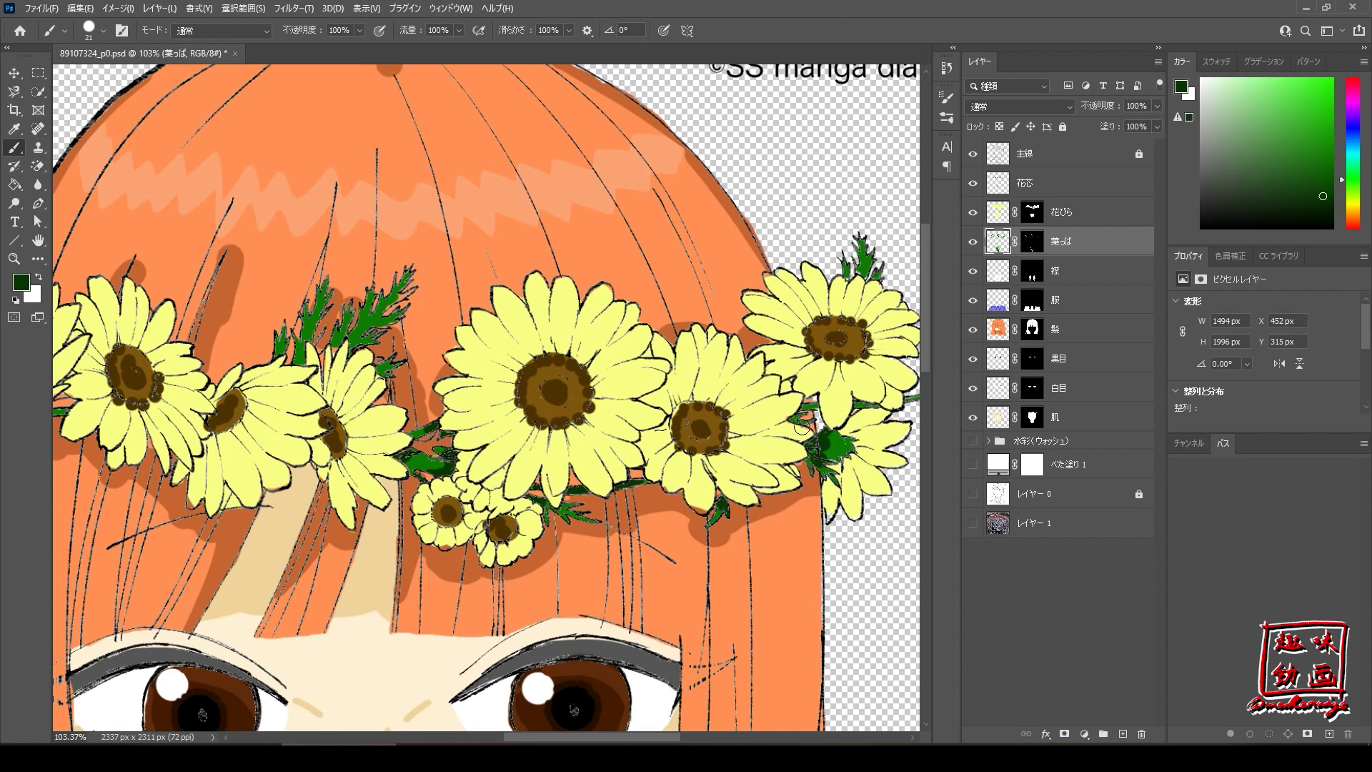
{"action": "left_click_drag", "start_coordinate": [810, 408], "coordinate": [830, 409]}
{"action": "left_click_drag", "start_coordinate": [654, 736], "coordinate": [707, 734]}
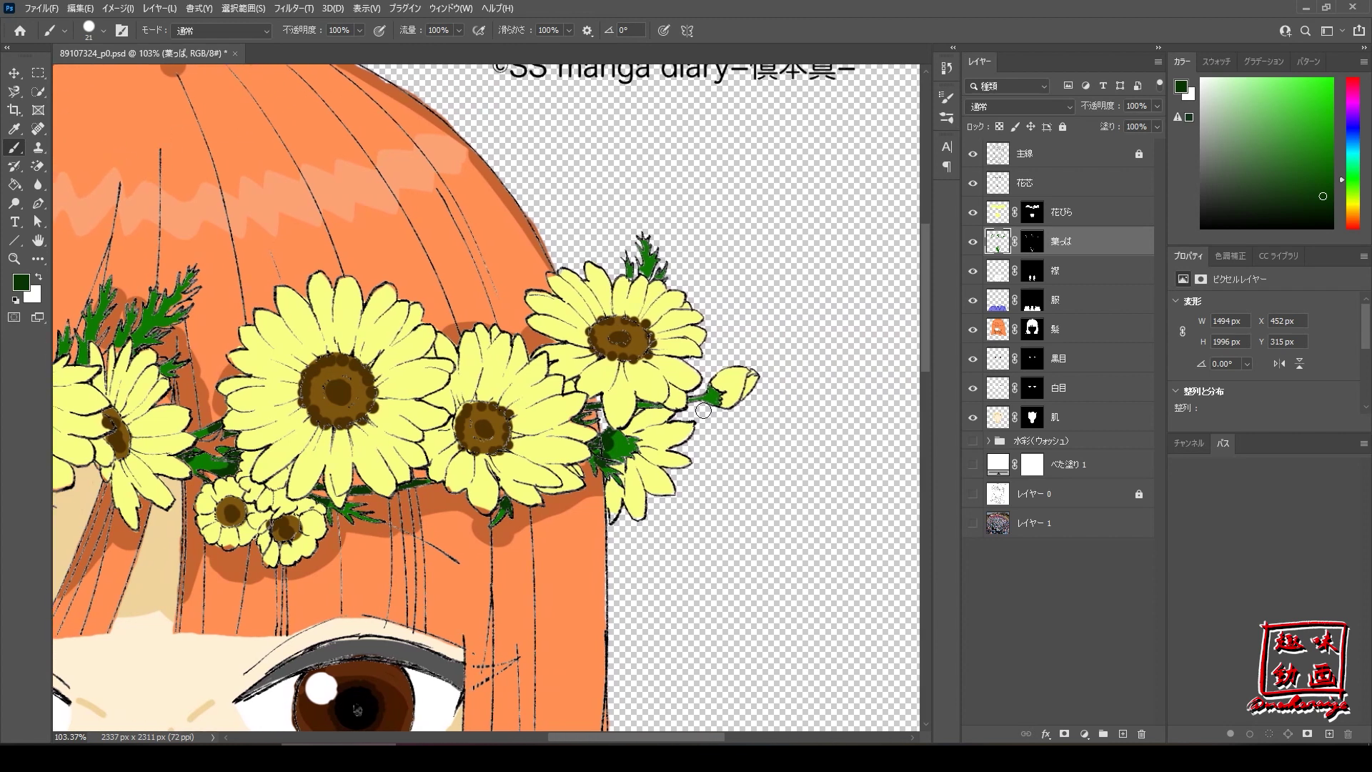
{"action": "left_click_drag", "start_coordinate": [704, 395], "coordinate": [680, 406]}
{"action": "left_click_drag", "start_coordinate": [563, 737], "coordinate": [494, 736]}
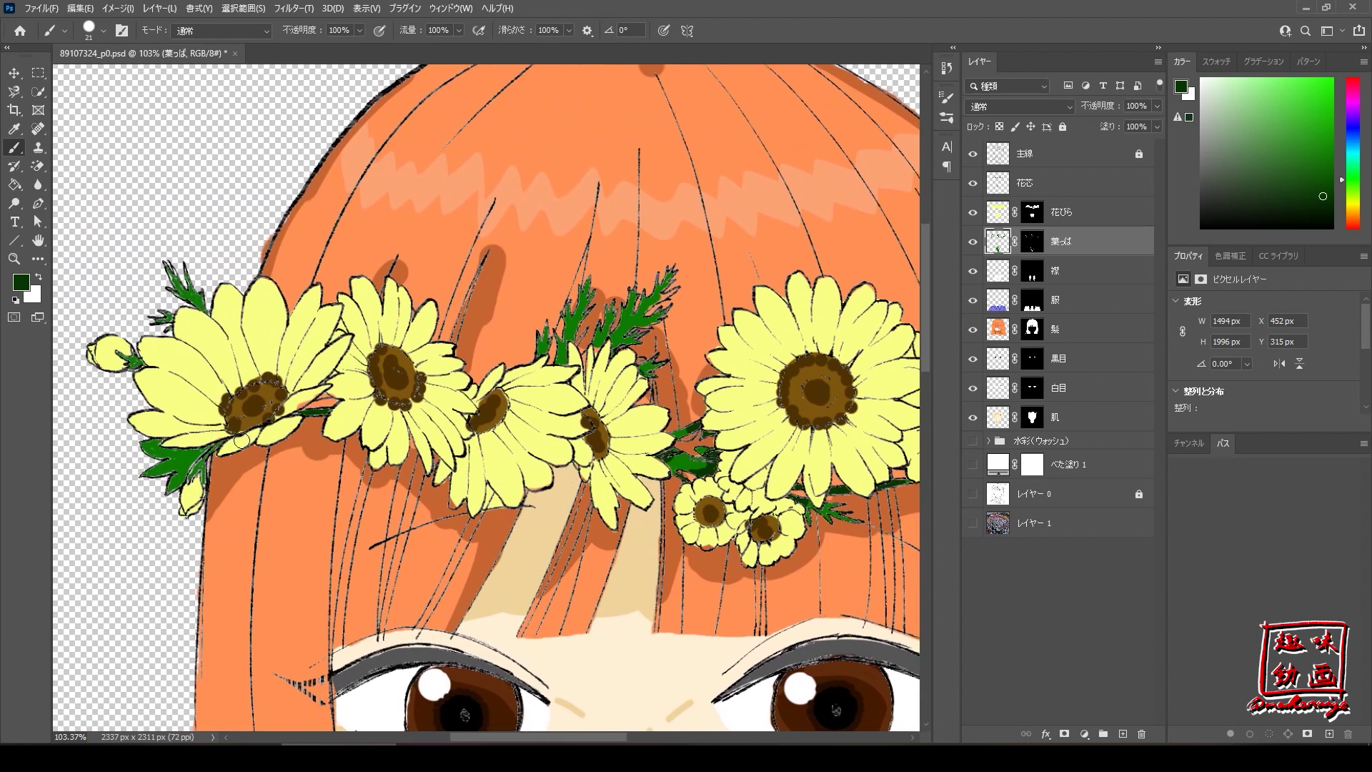
{"action": "left_click_drag", "start_coordinate": [207, 449], "coordinate": [166, 452]}
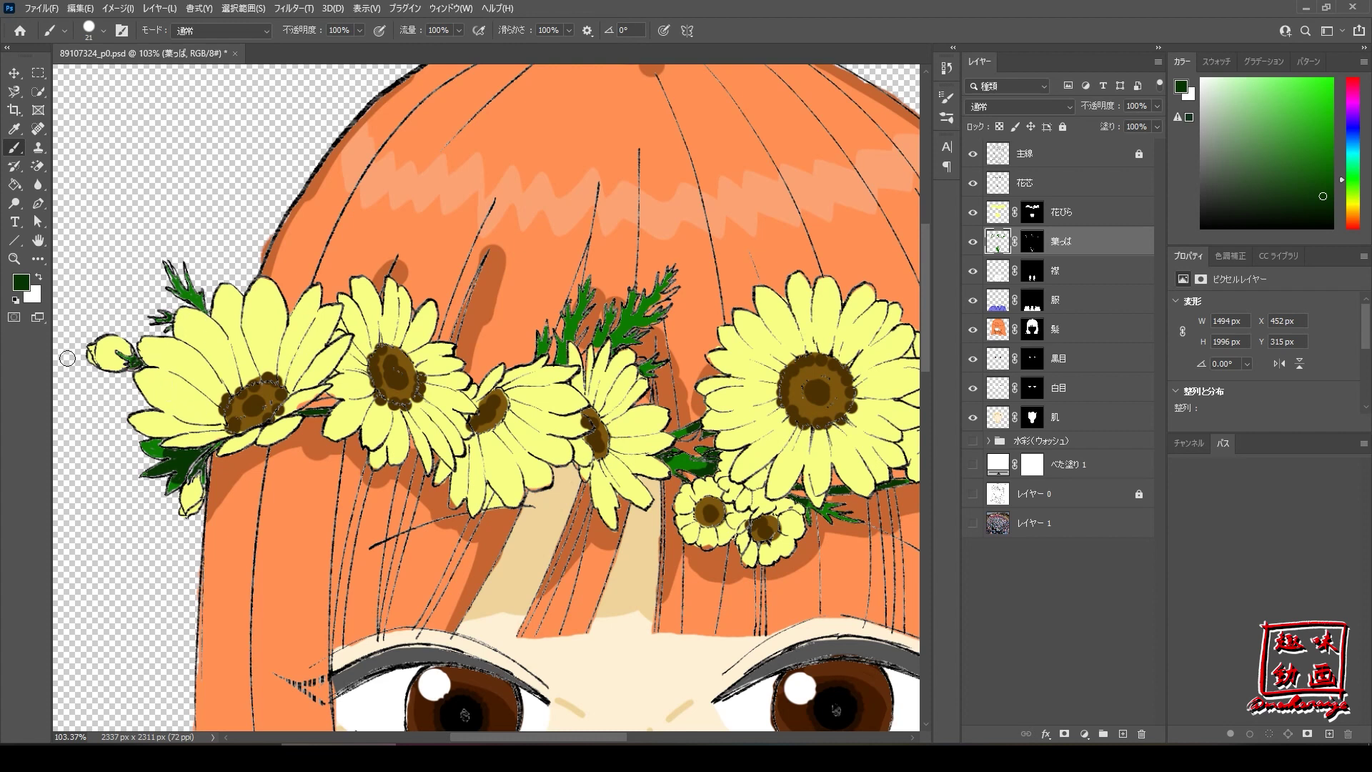
{"action": "left_click", "coordinate": [22, 285]}
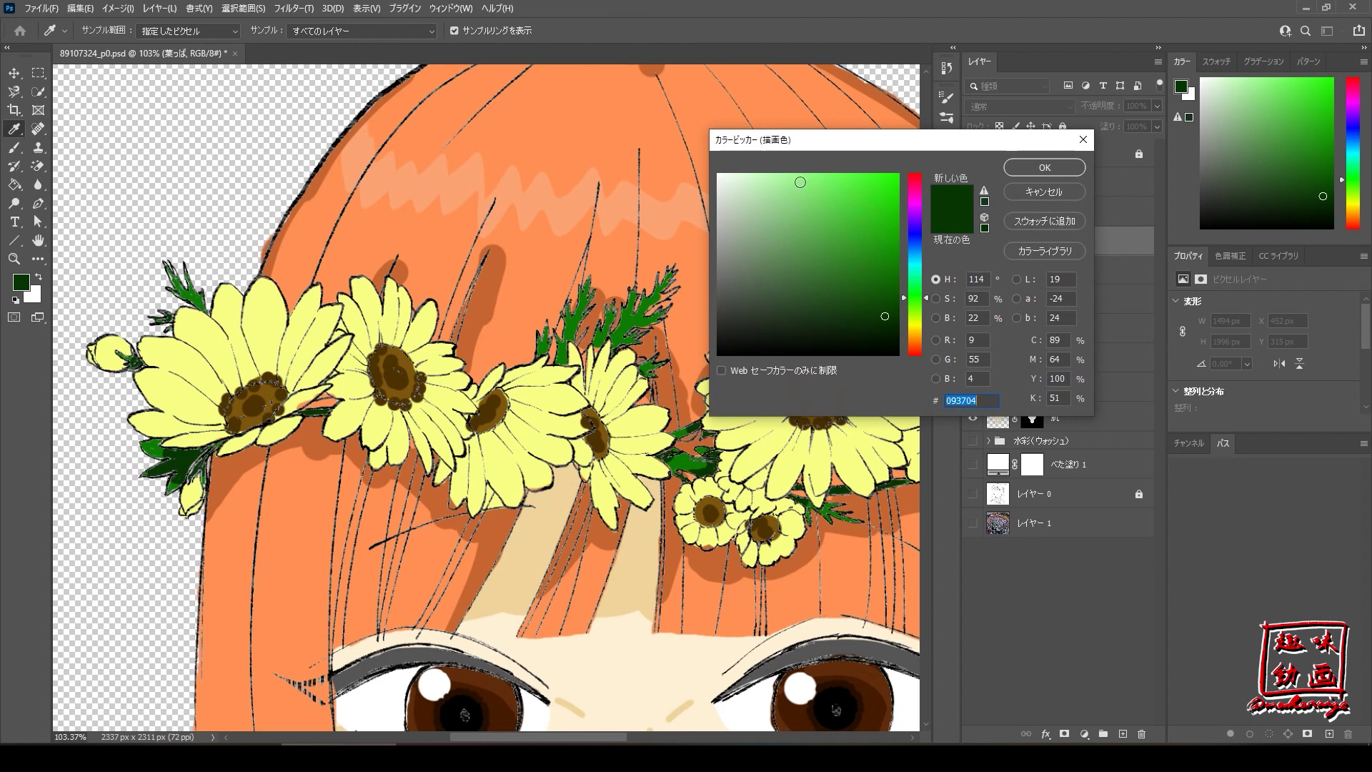
Pick a lighter green and highlight the crown's leaf sprig and neighbouring leaves.
{"action": "mouse_move", "coordinate": [815, 180]}
{"action": "left_mouse_down"}
{"action": "mouse_move", "coordinate": [827, 241]}
{"action": "mouse_move", "coordinate": [813, 224]}
{"action": "left_mouse_up"}
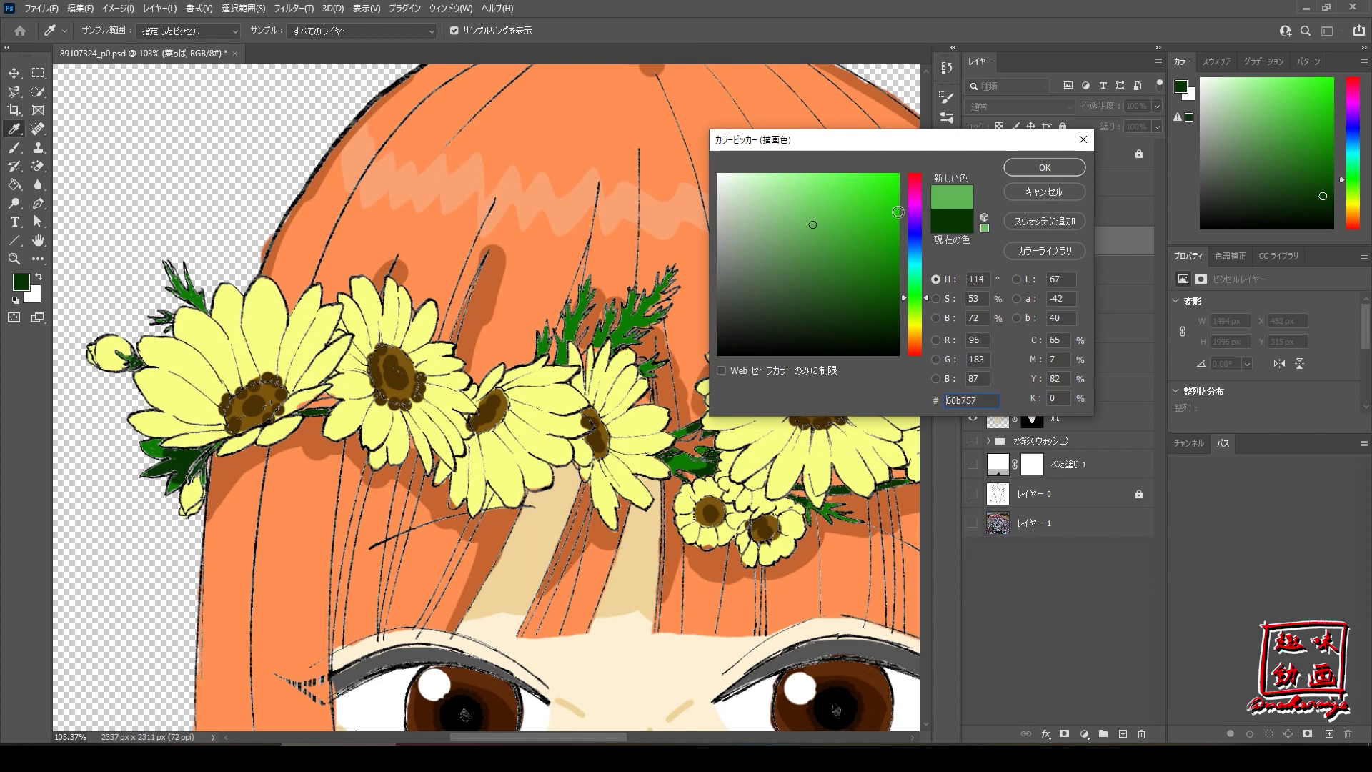
{"action": "left_click", "coordinate": [1031, 168]}
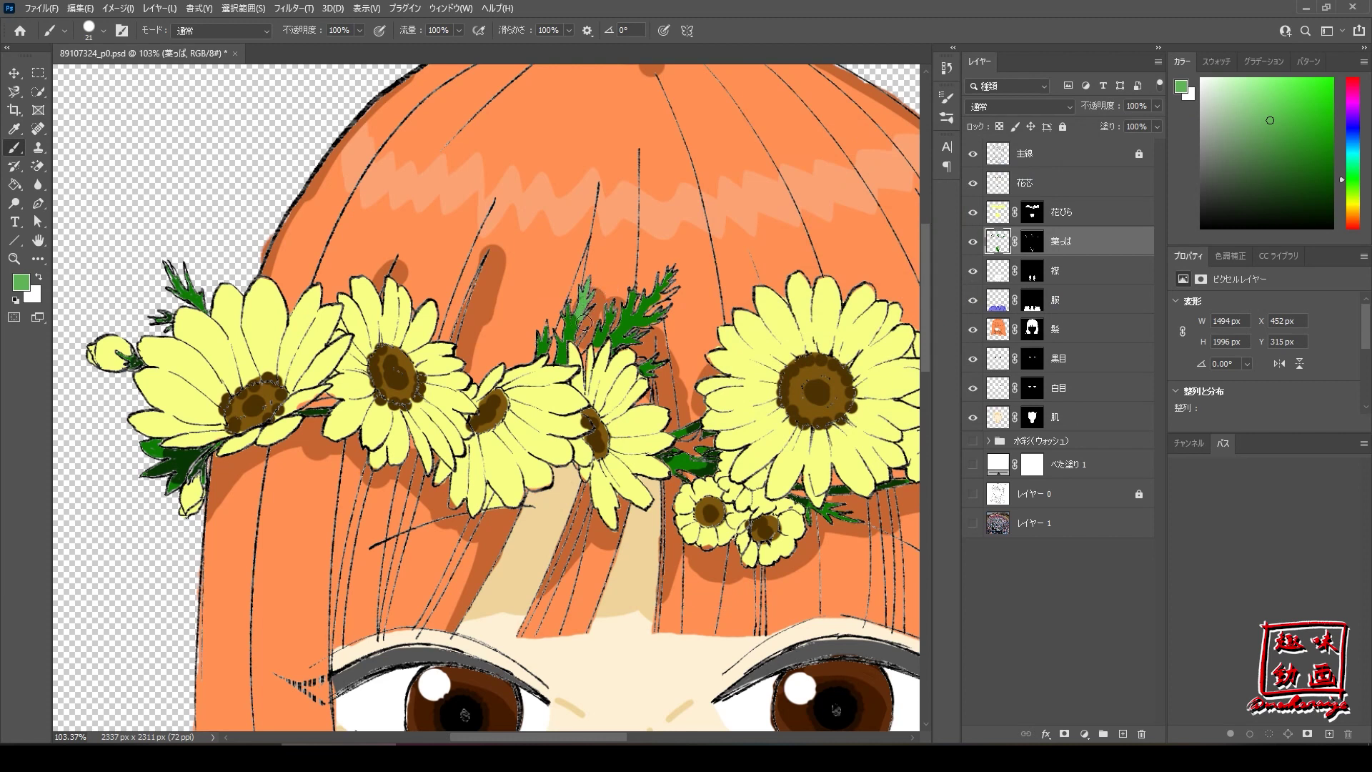
{"action": "left_click_drag", "start_coordinate": [628, 309], "coordinate": [674, 284]}
{"action": "left_click_drag", "start_coordinate": [647, 356], "coordinate": [654, 368]}
{"action": "left_click_drag", "start_coordinate": [559, 338], "coordinate": [539, 331]}
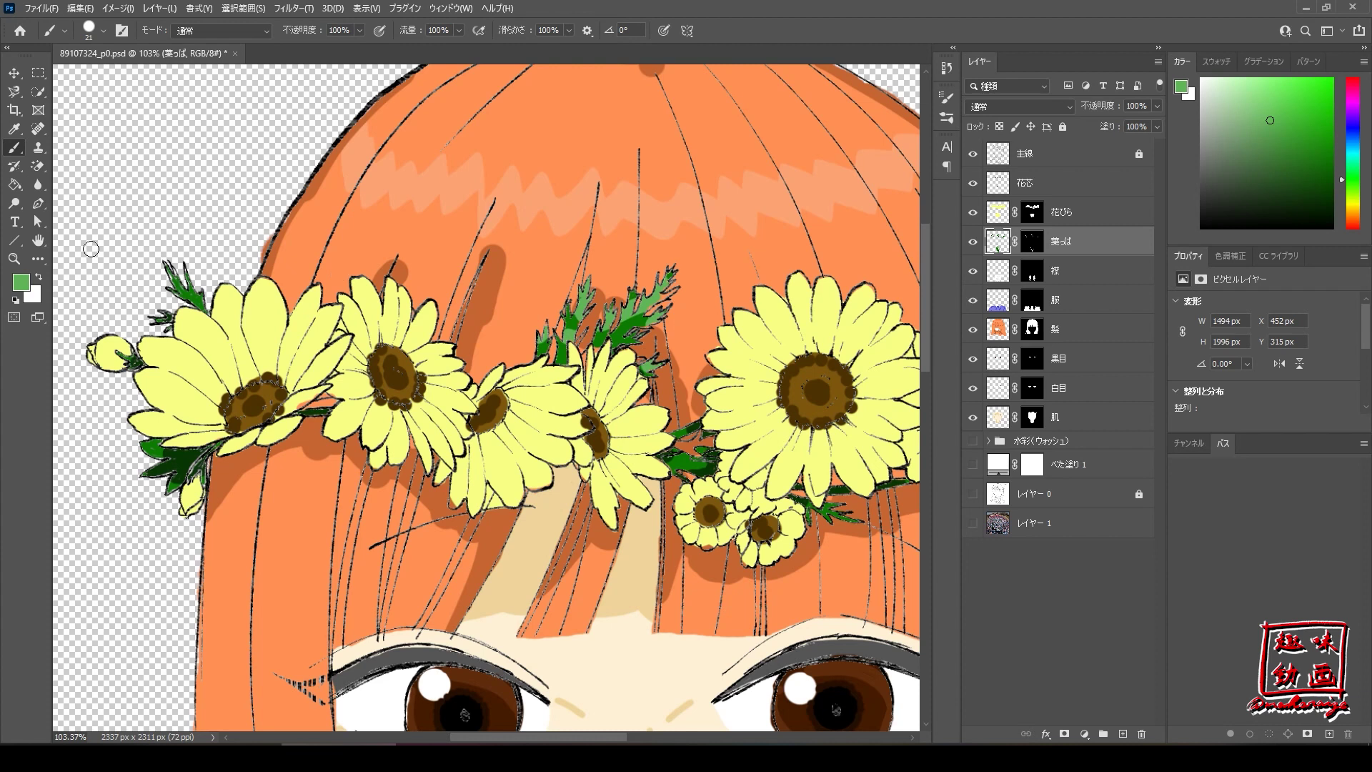
{"action": "left_click_drag", "start_coordinate": [188, 290], "coordinate": [210, 298]}
Lighten the sepals around the crown buds and save the document.
{"action": "left_click_drag", "start_coordinate": [486, 736], "coordinate": [577, 736]}
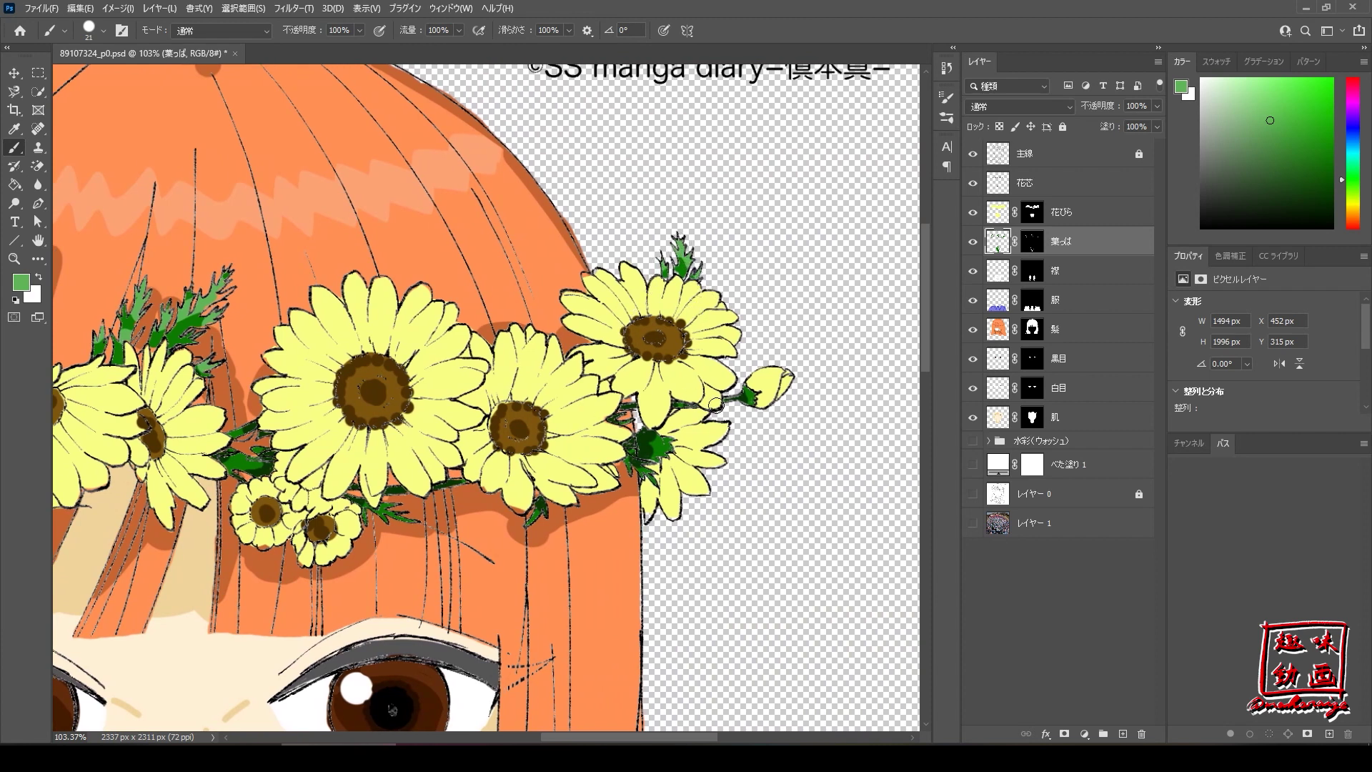
{"action": "left_click_drag", "start_coordinate": [758, 407], "coordinate": [747, 393]}
{"action": "left_click_drag", "start_coordinate": [681, 433], "coordinate": [661, 458]}
{"action": "key", "text": "ctrl+0"}
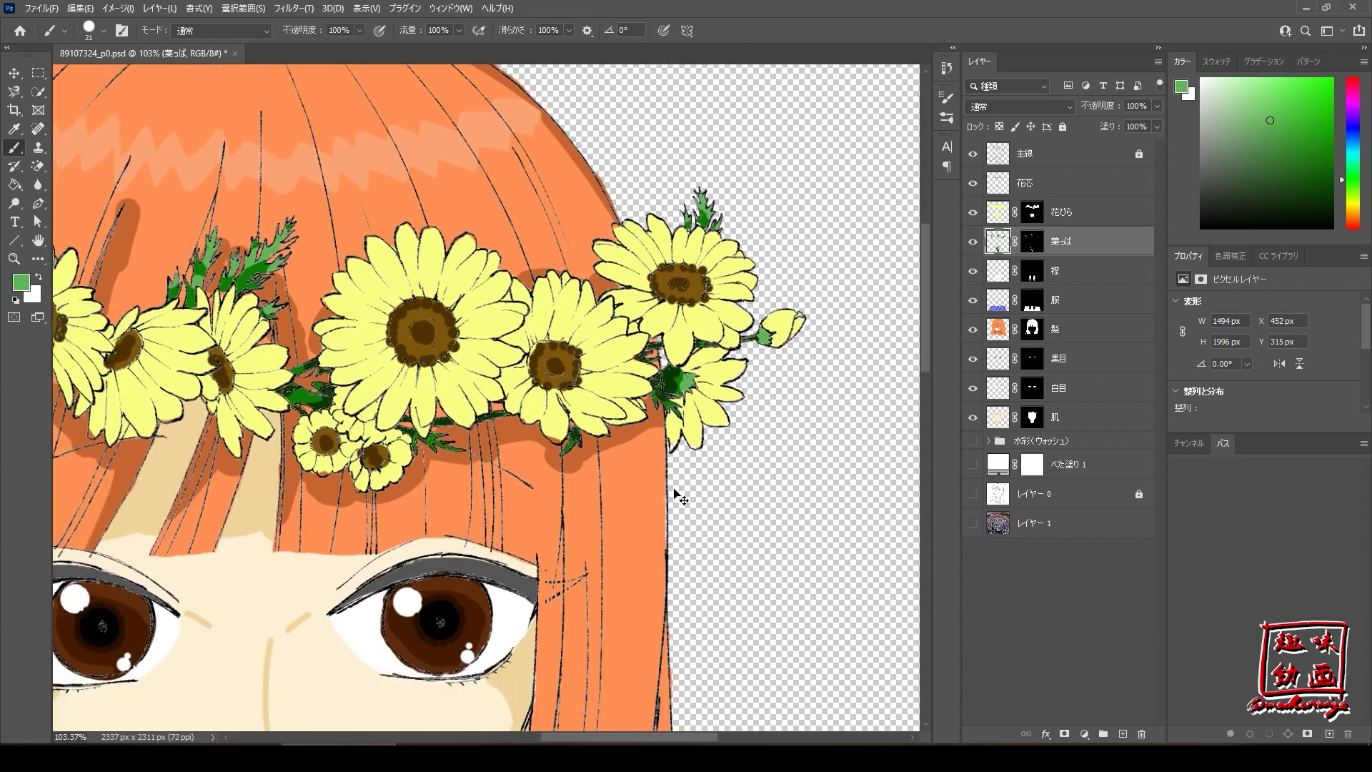
{"action": "key", "text": "ctrl+s"}
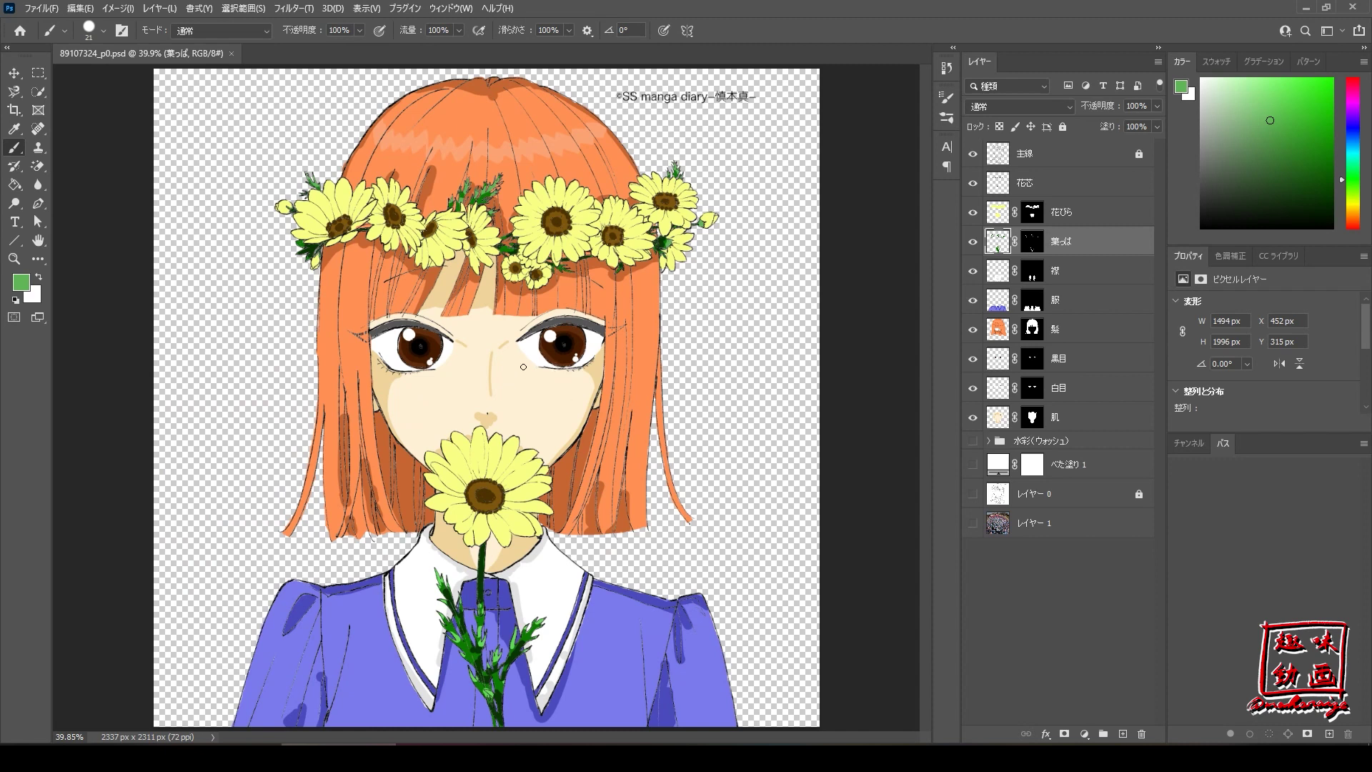
{"action": "left_click", "coordinate": [1078, 423]}
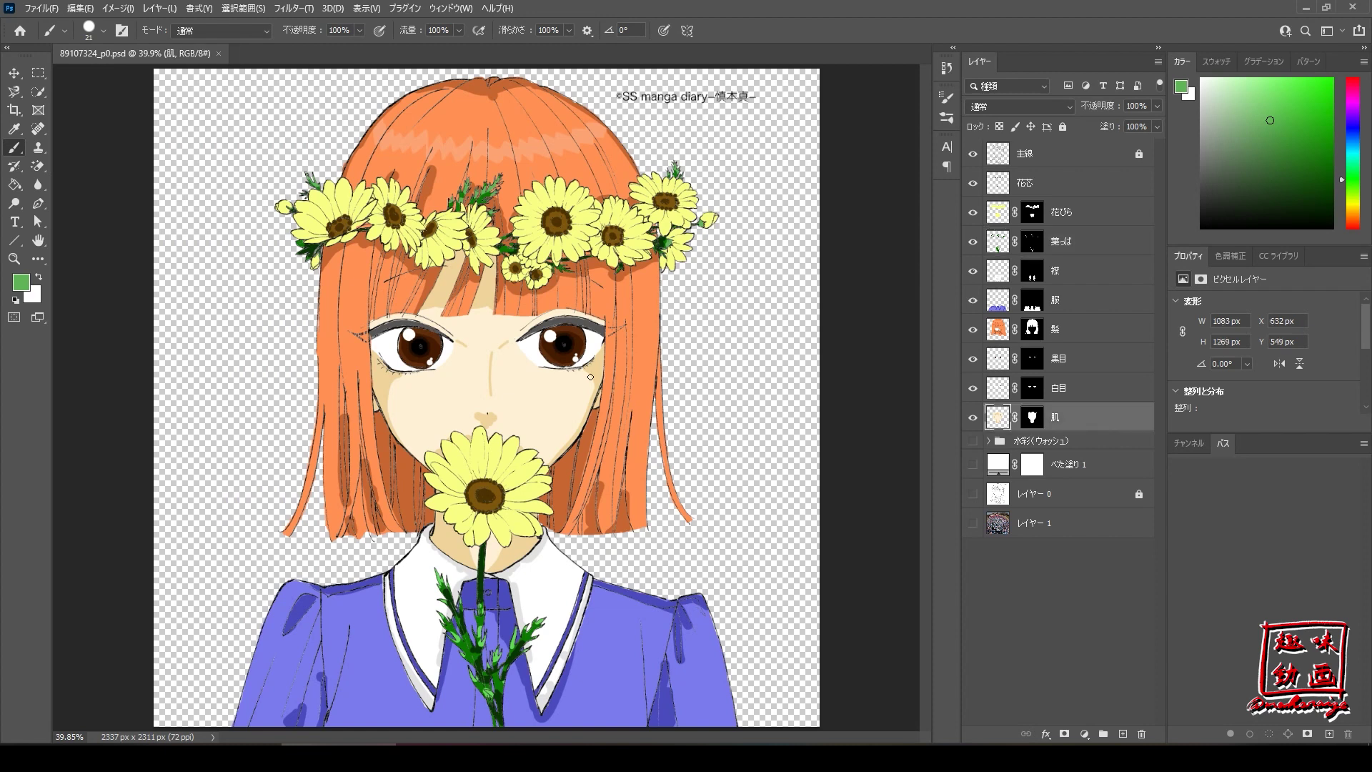
Set the paint colour to grey a7a6a6, starting from the eyebrow colour.
{"action": "scroll", "coordinate": [591, 376], "scroll_direction": "up", "scroll_amount": 2}
{"action": "scroll", "coordinate": [590, 377], "scroll_direction": "up", "scroll_amount": 2}
{"action": "scroll", "coordinate": [590, 377], "scroll_direction": "up", "scroll_amount": 2}
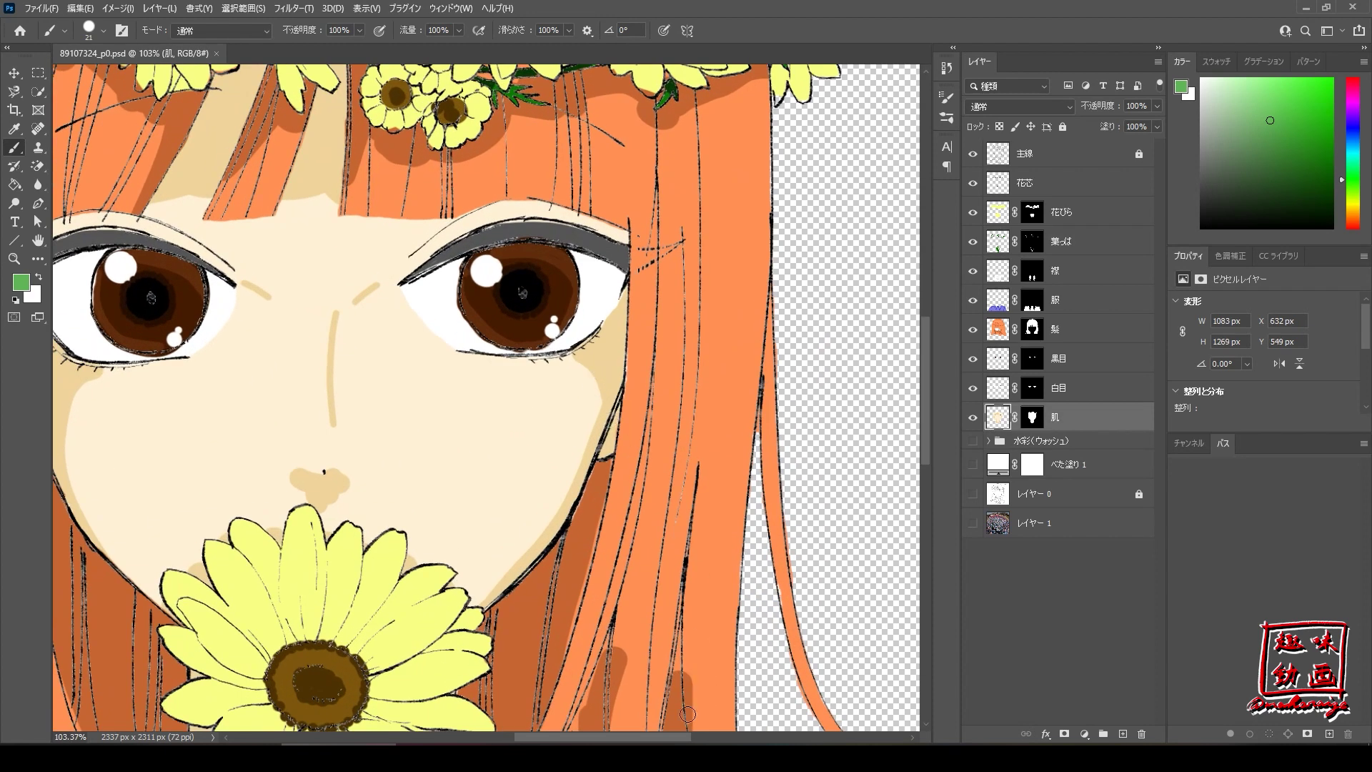
{"action": "left_click_drag", "start_coordinate": [655, 737], "coordinate": [596, 737]}
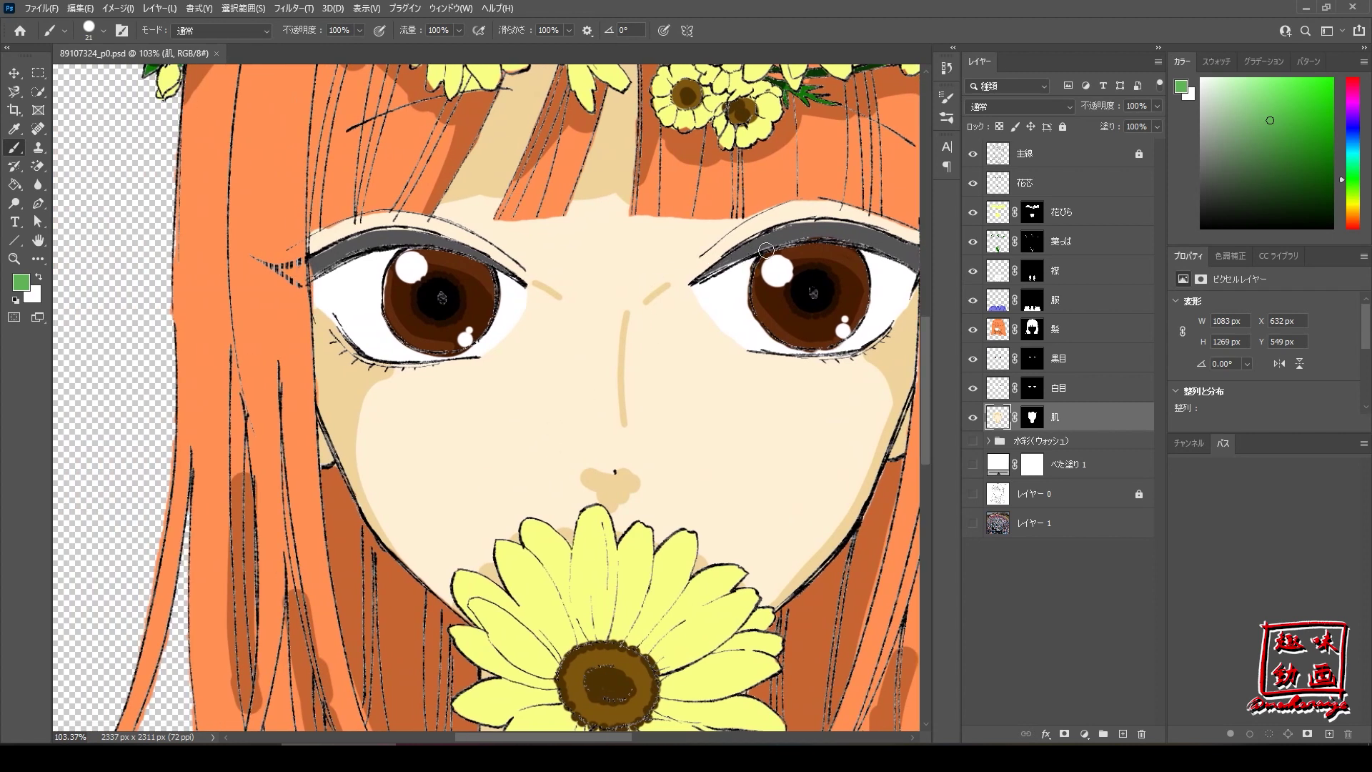
{"action": "left_click", "coordinate": [778, 230], "text": "alt"}
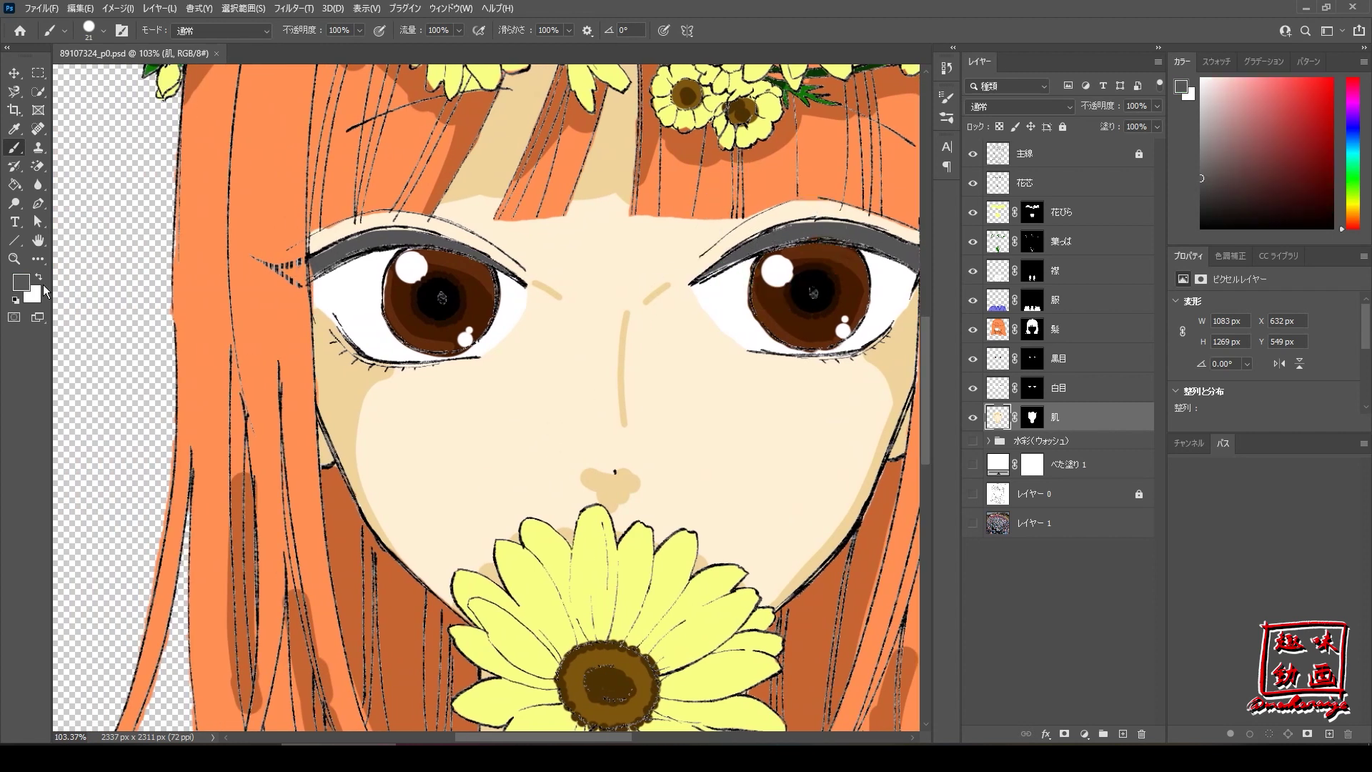
{"action": "left_click", "coordinate": [20, 285]}
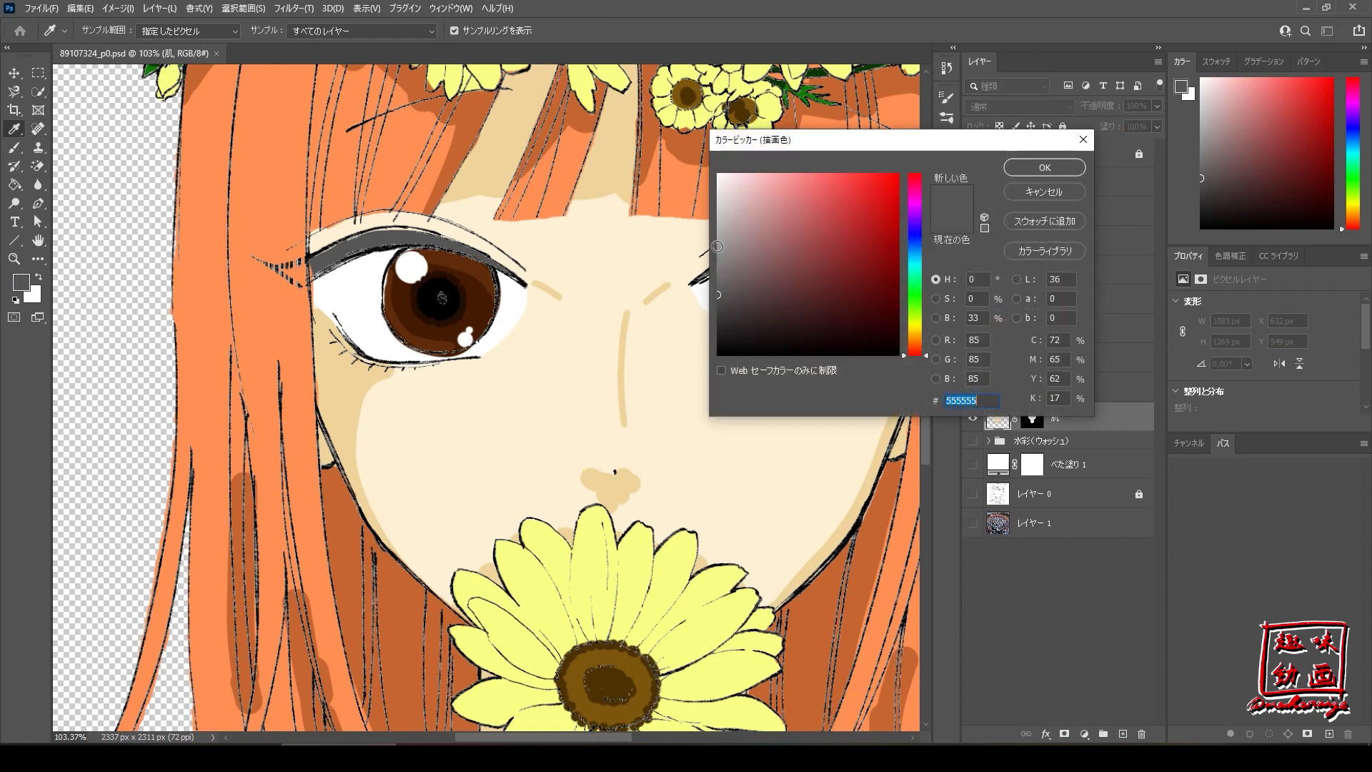
{"action": "left_click", "coordinate": [719, 238]}
{"action": "left_click", "coordinate": [1022, 168]}
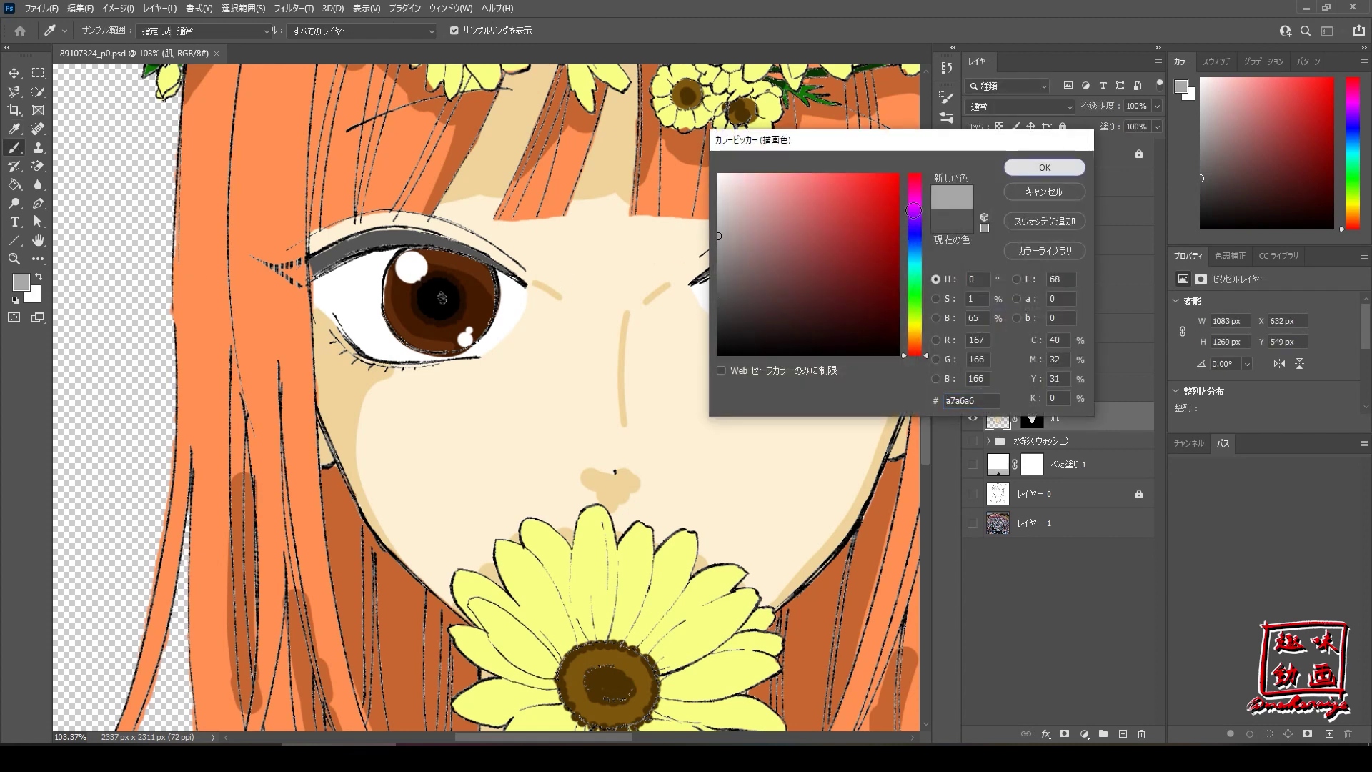
Shade both upper eyelids in grey, redoing the left-eye stroke that overshot the corner.
{"action": "mouse_move", "coordinate": [334, 271]}
{"action": "left_mouse_down"}
{"action": "mouse_move", "coordinate": [402, 245]}
{"action": "mouse_move", "coordinate": [531, 289]}
{"action": "left_mouse_up"}
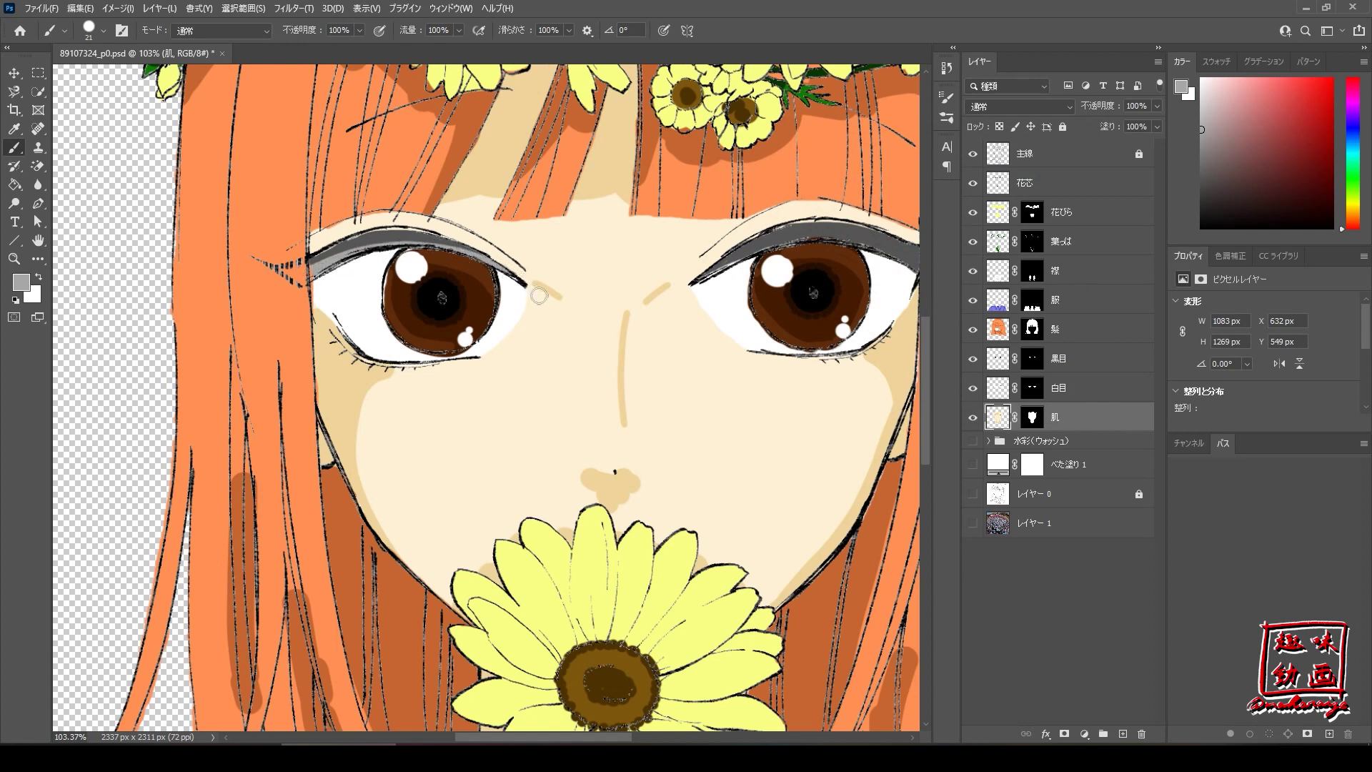
{"action": "key", "text": "ctrl+z"}
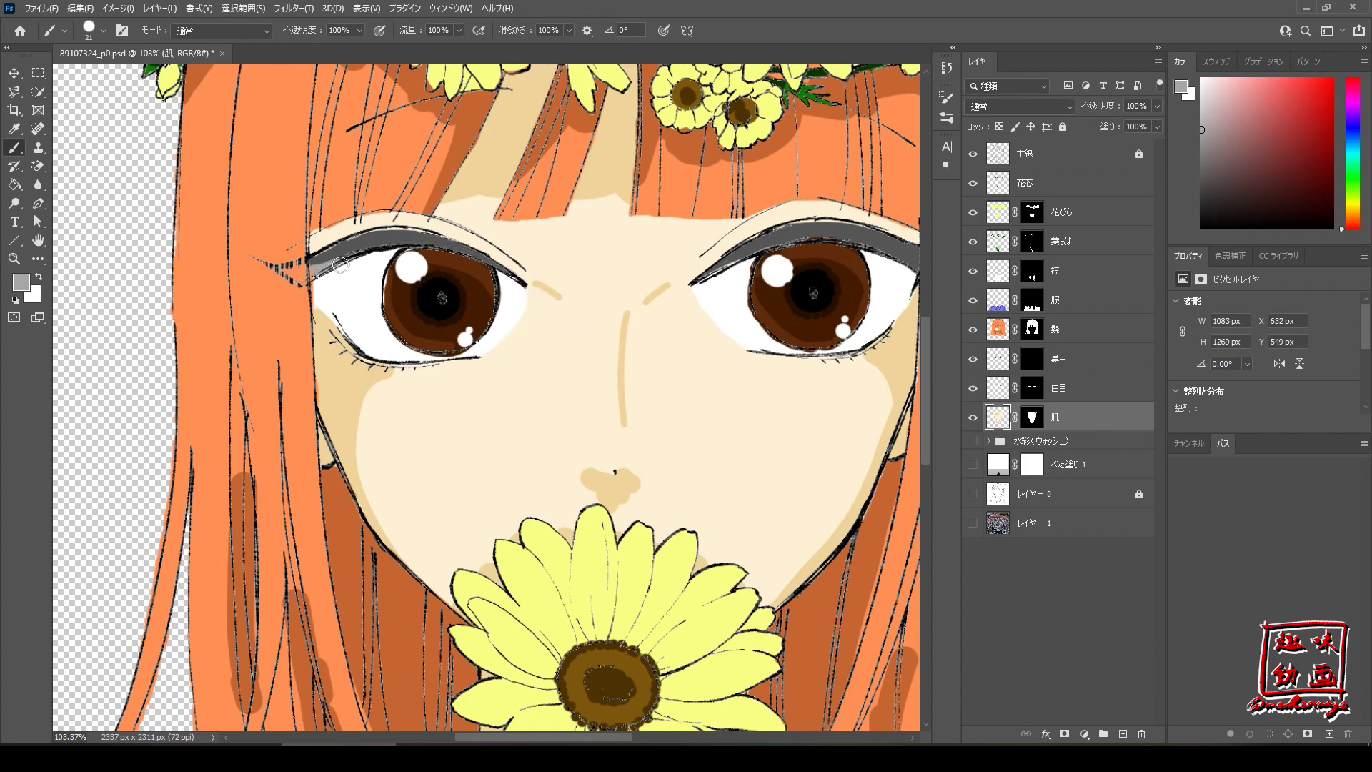
{"action": "left_click_drag", "start_coordinate": [337, 260], "coordinate": [438, 248]}
{"action": "left_click_drag", "start_coordinate": [438, 247], "coordinate": [514, 291]}
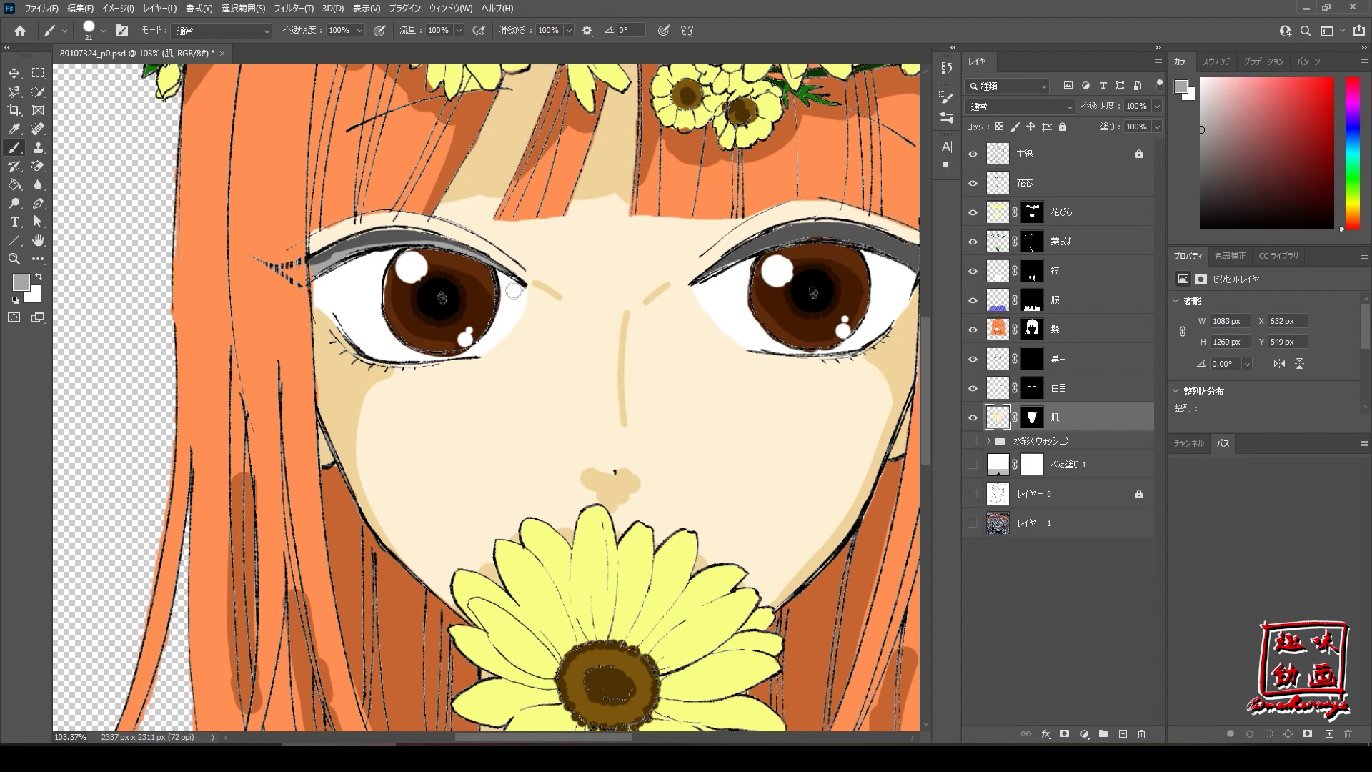
{"action": "mouse_move", "coordinate": [705, 283]}
{"action": "left_mouse_down"}
{"action": "mouse_move", "coordinate": [807, 243]}
{"action": "mouse_move", "coordinate": [893, 258]}
{"action": "left_mouse_up"}
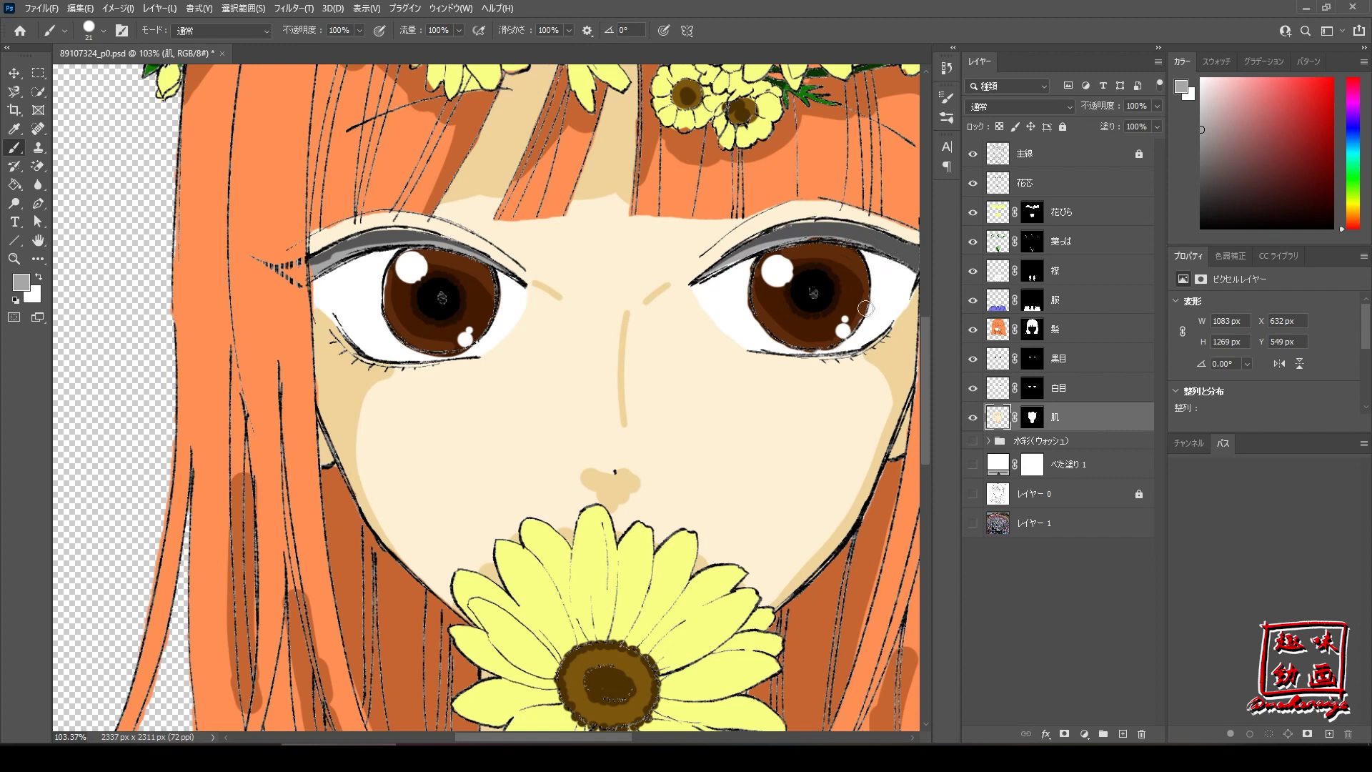
{"action": "left_click_drag", "start_coordinate": [598, 736], "coordinate": [629, 741]}
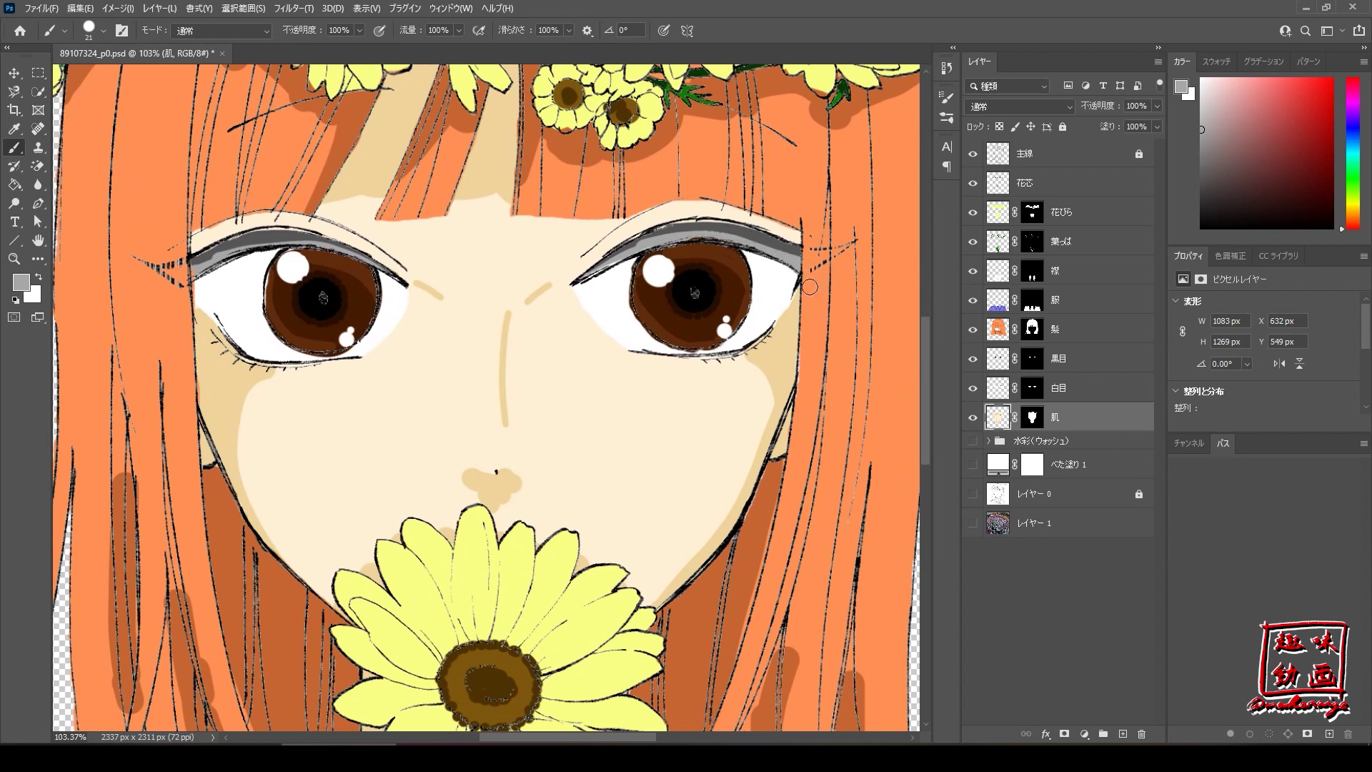
{"action": "key", "text": "ctrl+0"}
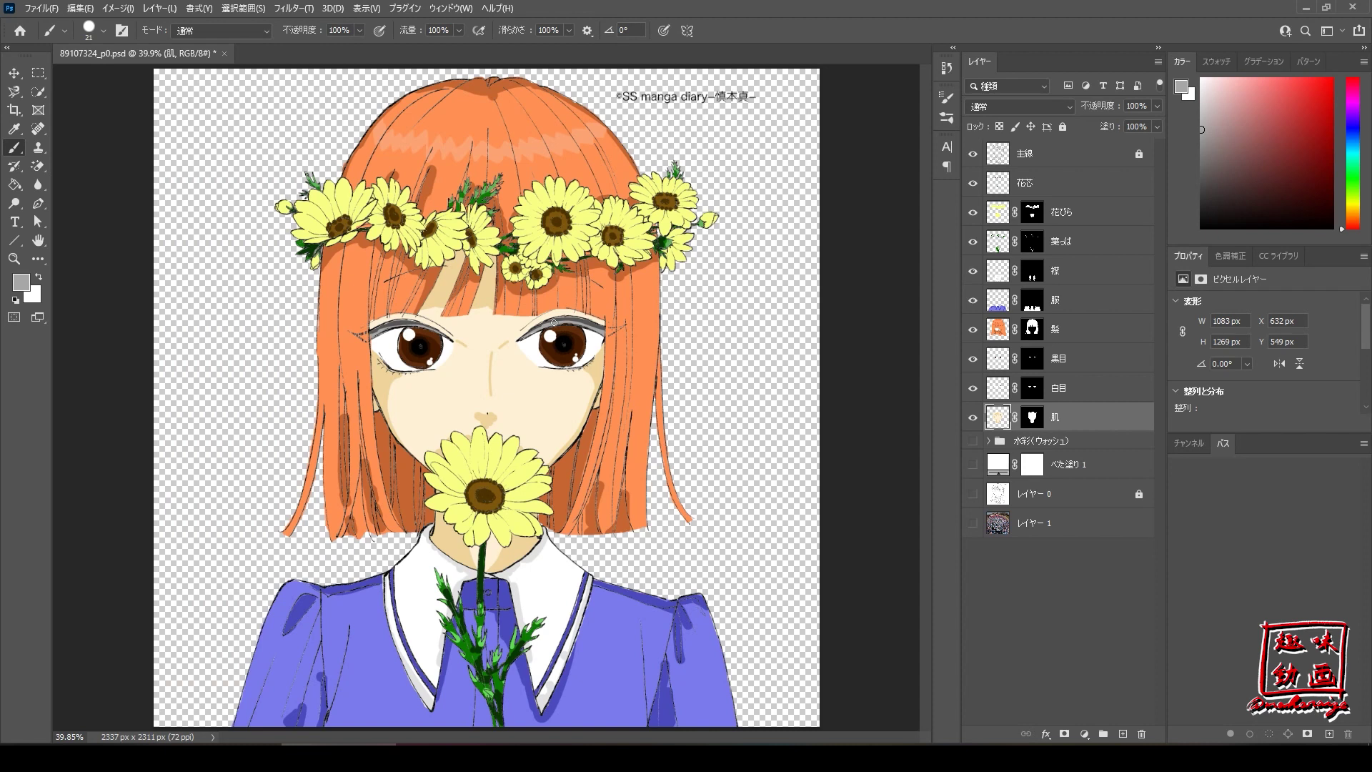
Switch to the 花びら petal layer and save the document.
{"action": "left_click", "coordinate": [1114, 215]}
{"action": "key", "text": "ctrl+s"}
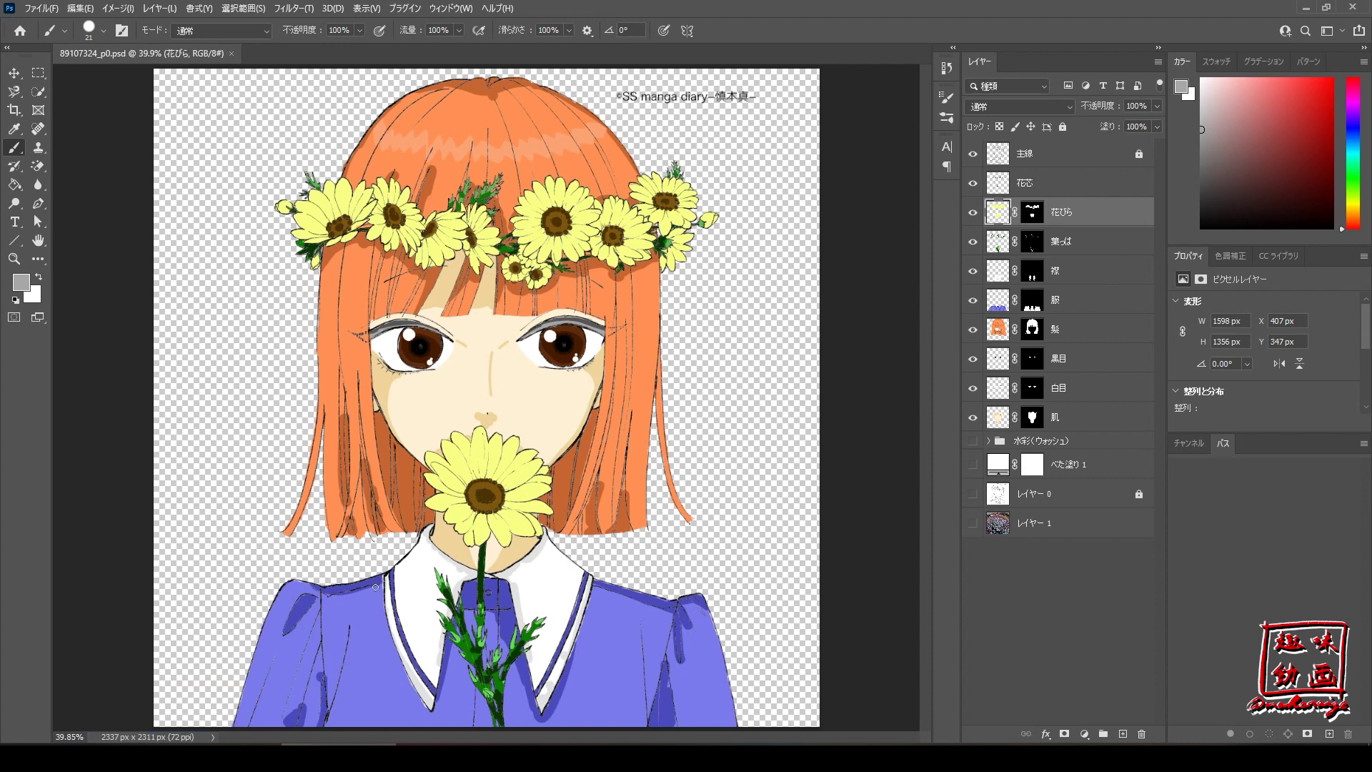
{"action": "scroll", "coordinate": [234, 646], "scroll_direction": "up", "scroll_amount": 2}
{"action": "scroll", "coordinate": [235, 646], "scroll_direction": "up", "scroll_amount": 2}
{"action": "scroll", "coordinate": [234, 646], "scroll_direction": "up", "scroll_amount": 1}
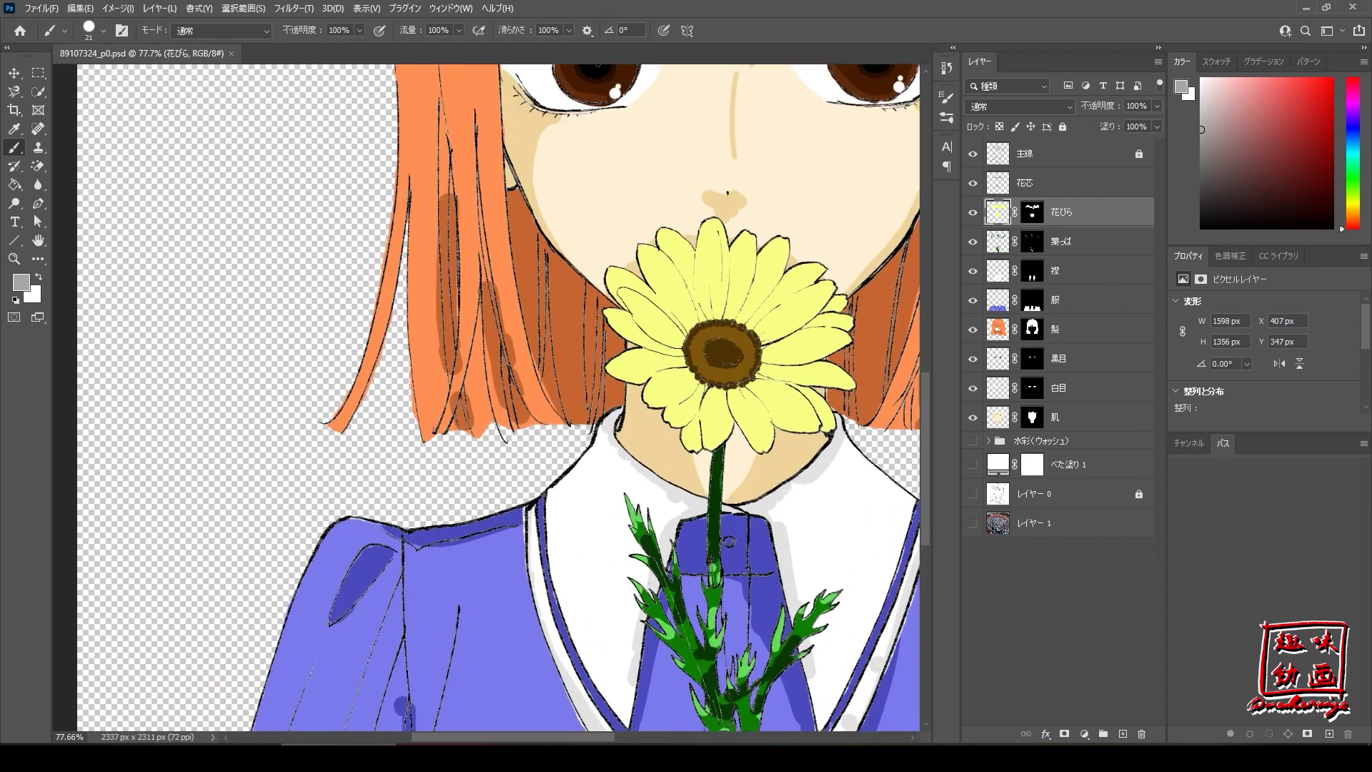
{"action": "left_click_drag", "start_coordinate": [449, 738], "coordinate": [531, 738]}
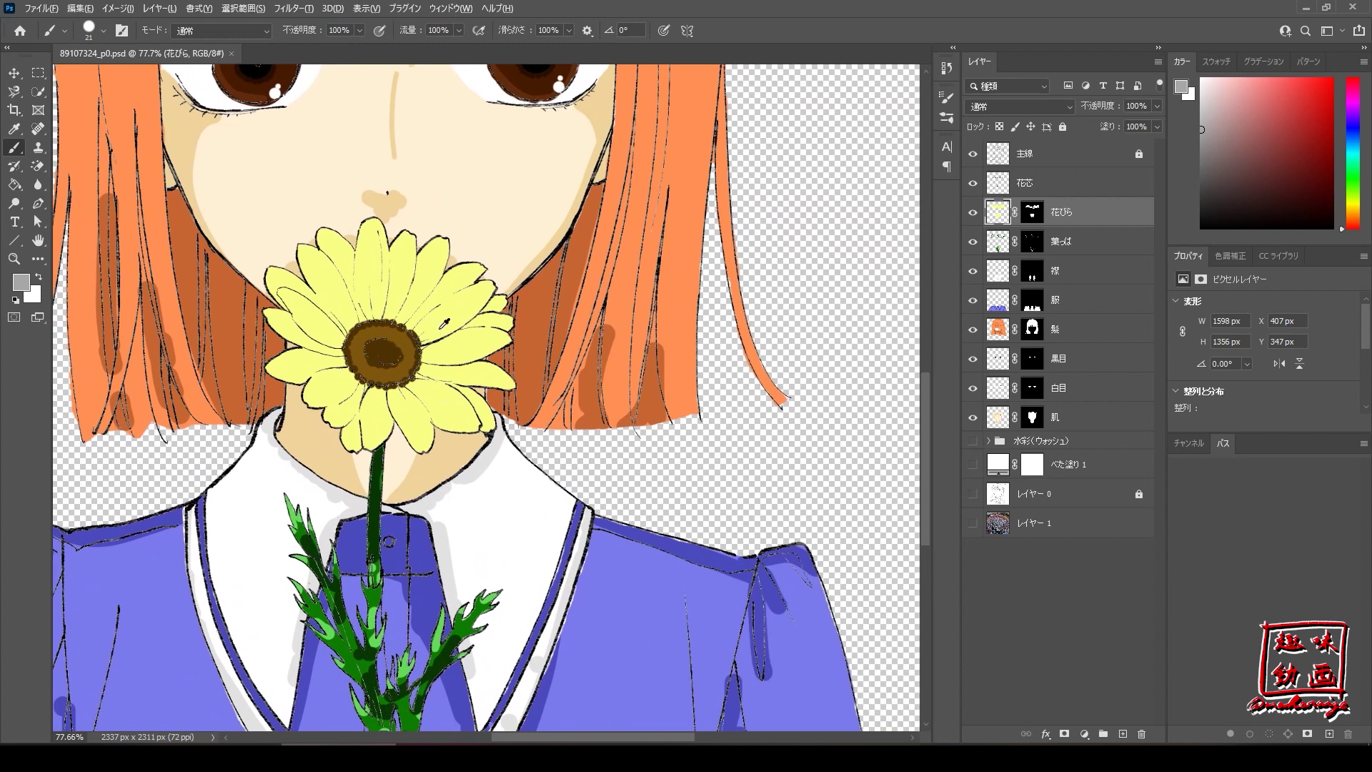
Sample the petal yellow, darken it to yellow-green, and shade around the flower centre.
{"action": "left_click", "coordinate": [442, 327], "text": "alt"}
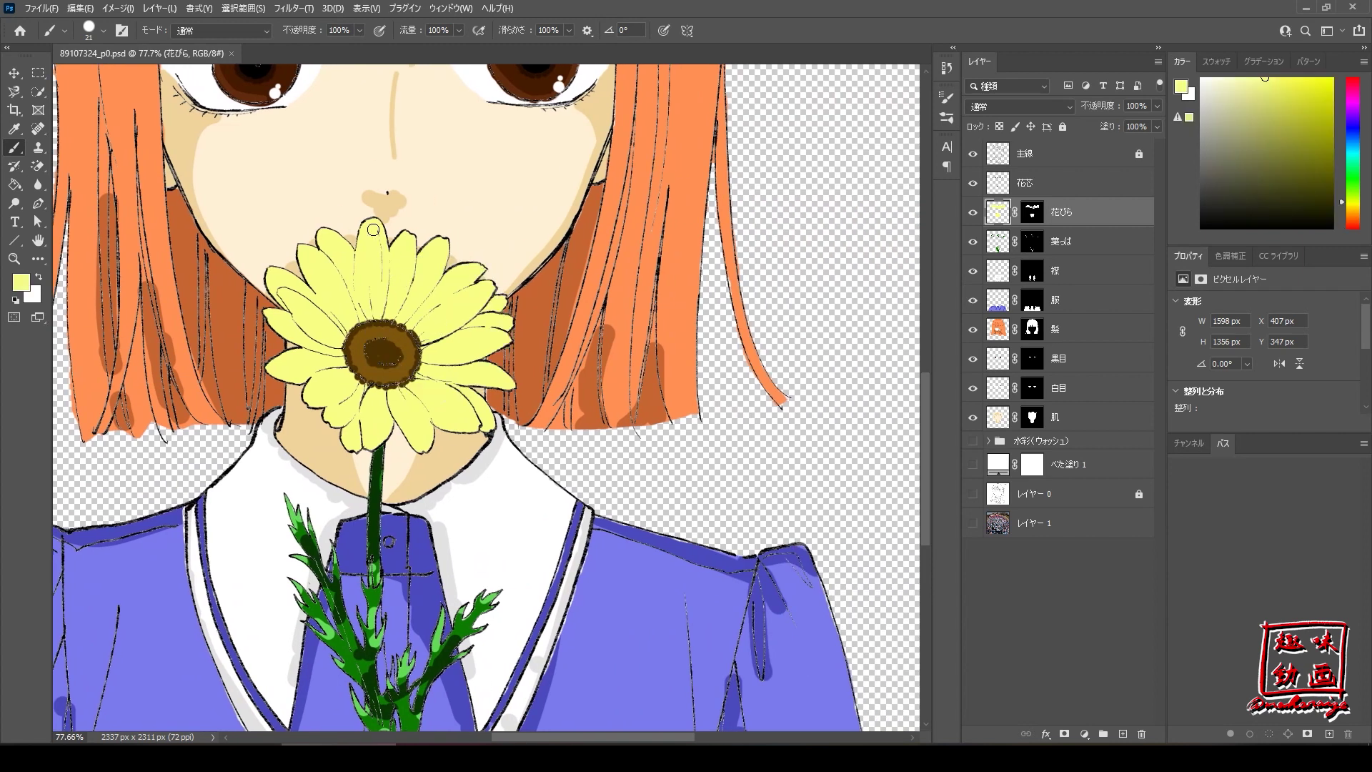
{"action": "left_click", "coordinate": [22, 283]}
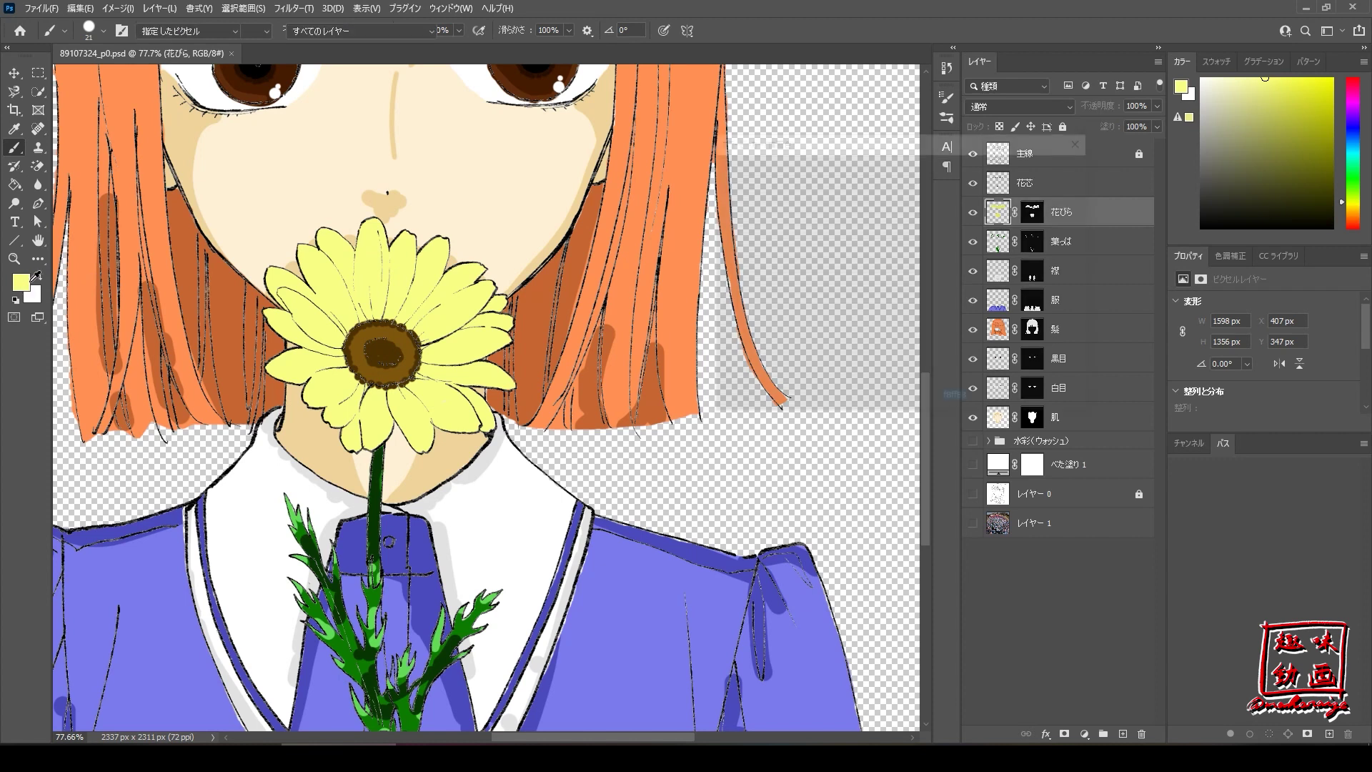
{"action": "left_click_drag", "start_coordinate": [819, 194], "coordinate": [875, 208]}
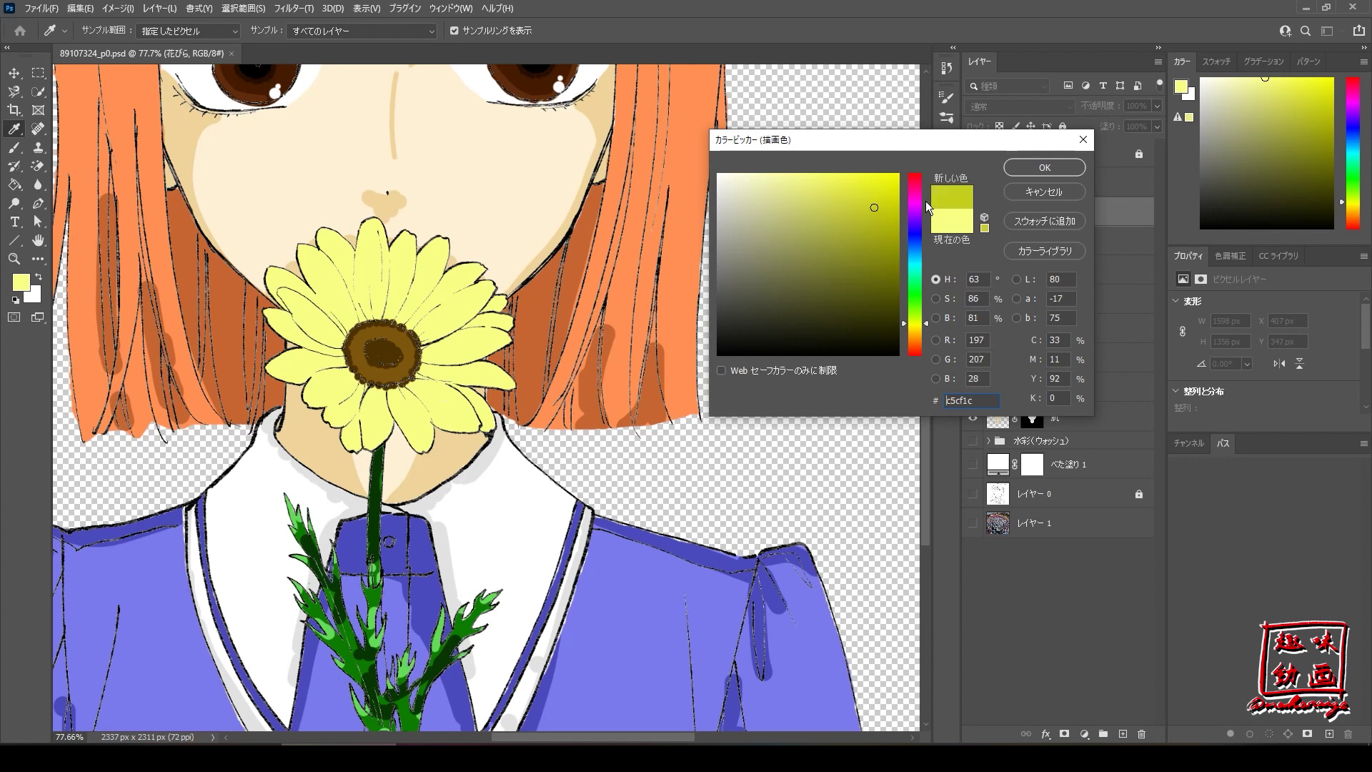
{"action": "left_click", "coordinate": [1006, 171]}
{"action": "key", "text": "b"}
{"action": "mouse_move", "coordinate": [402, 318]}
{"action": "left_mouse_down"}
{"action": "mouse_move", "coordinate": [365, 316]}
{"action": "mouse_move", "coordinate": [389, 323]}
{"action": "mouse_move", "coordinate": [339, 336]}
{"action": "mouse_move", "coordinate": [348, 304]}
{"action": "mouse_move", "coordinate": [425, 325]}
{"action": "mouse_move", "coordinate": [418, 401]}
{"action": "mouse_move", "coordinate": [378, 401]}
{"action": "mouse_move", "coordinate": [332, 351]}
{"action": "mouse_move", "coordinate": [371, 392]}
{"action": "mouse_move", "coordinate": [400, 397]}
{"action": "mouse_move", "coordinate": [432, 379]}
{"action": "mouse_move", "coordinate": [429, 336]}
{"action": "mouse_move", "coordinate": [362, 301]}
{"action": "mouse_move", "coordinate": [416, 316]}
{"action": "left_mouse_up"}
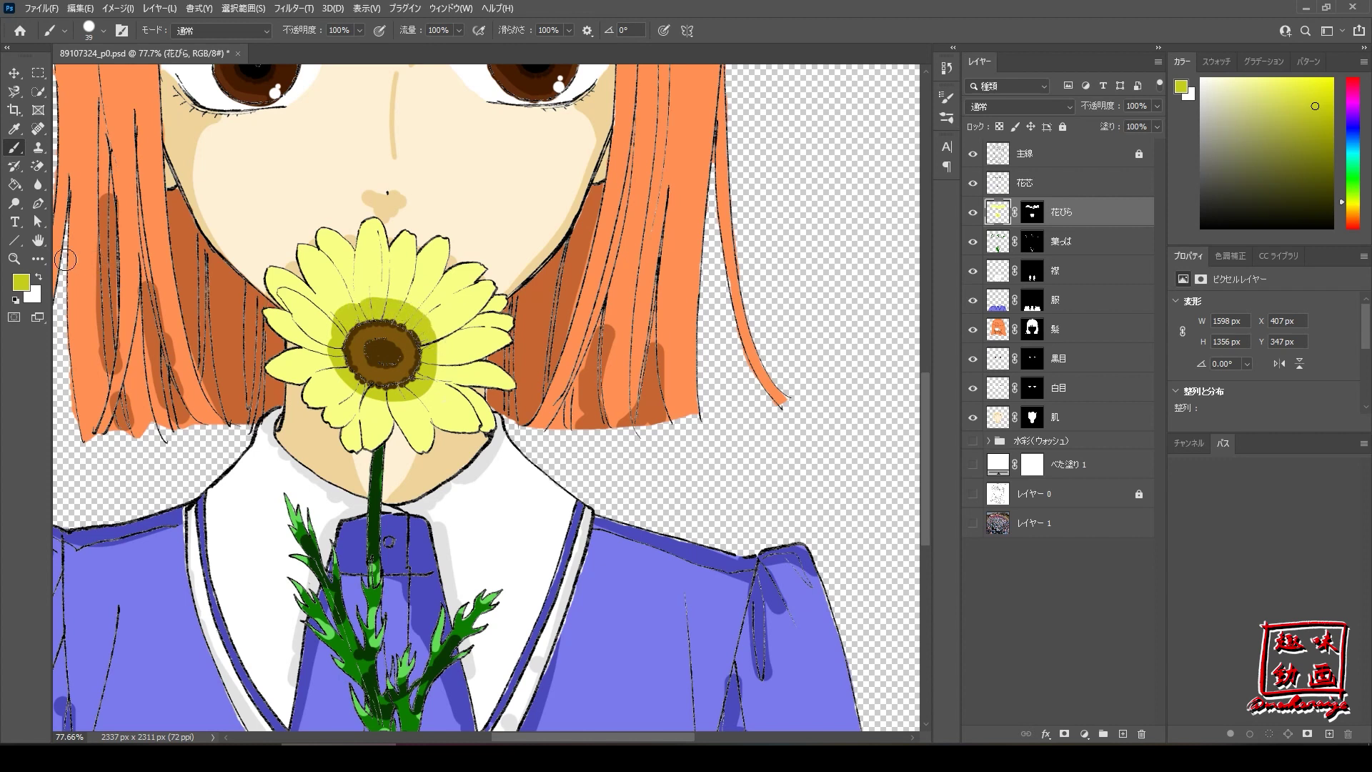
Lighten the yellow-green and paint it over the upper petals.
{"action": "left_click", "coordinate": [21, 283]}
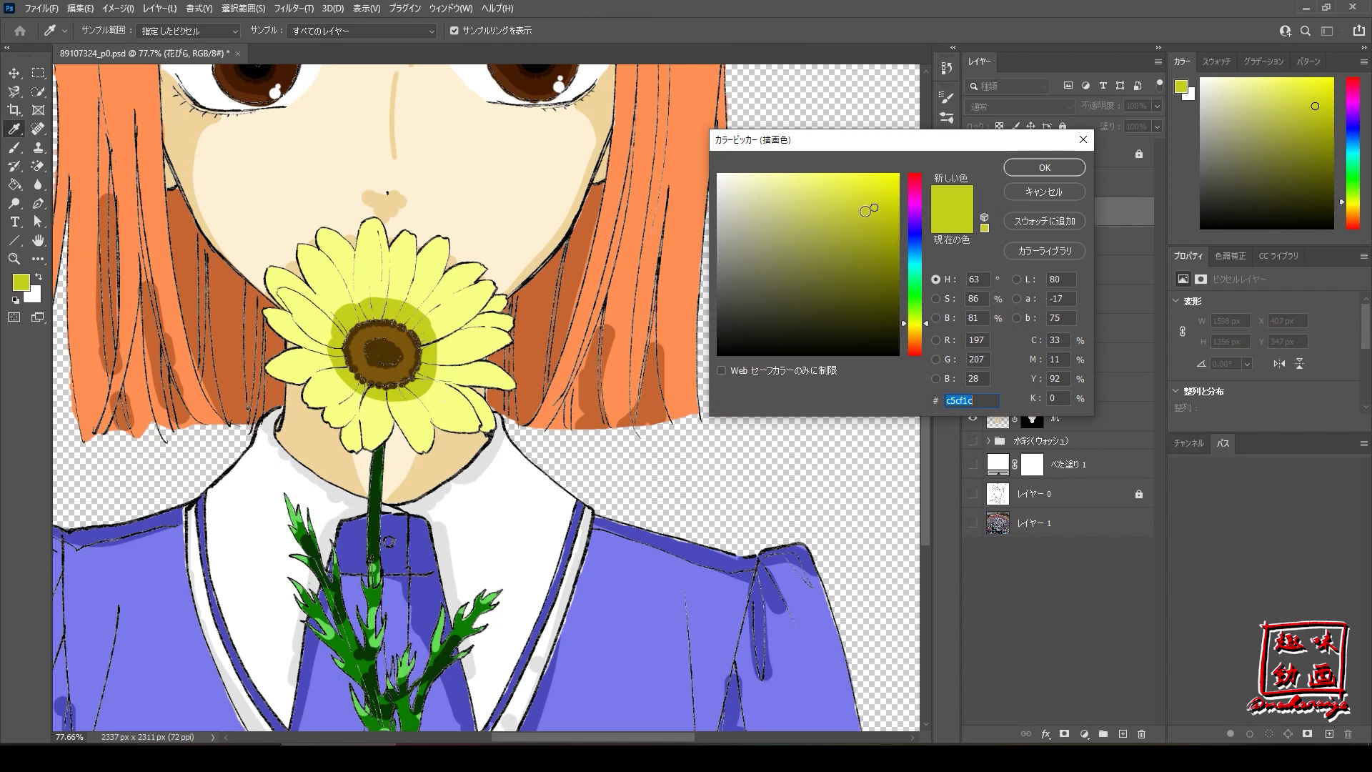
{"action": "left_click", "coordinate": [862, 192]}
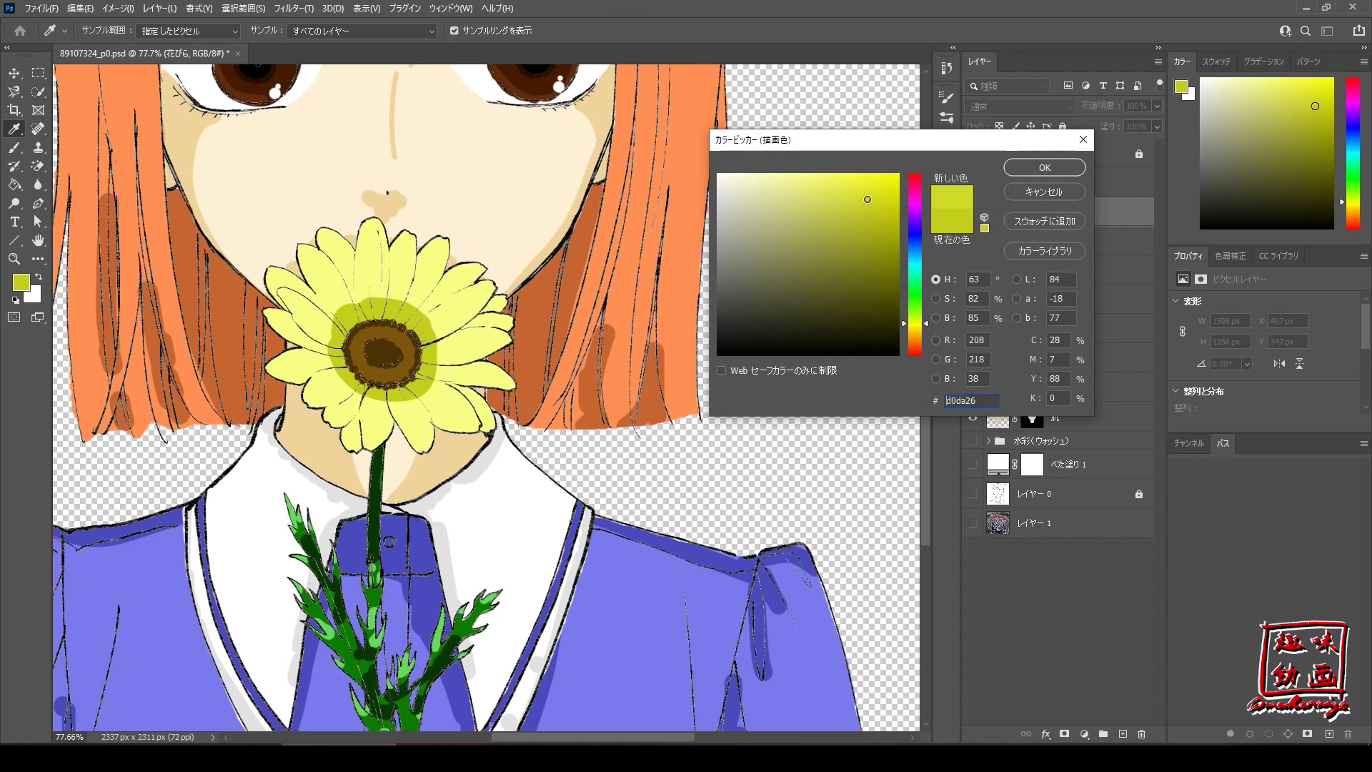
{"action": "left_click", "coordinate": [861, 188]}
{"action": "left_click", "coordinate": [861, 186]}
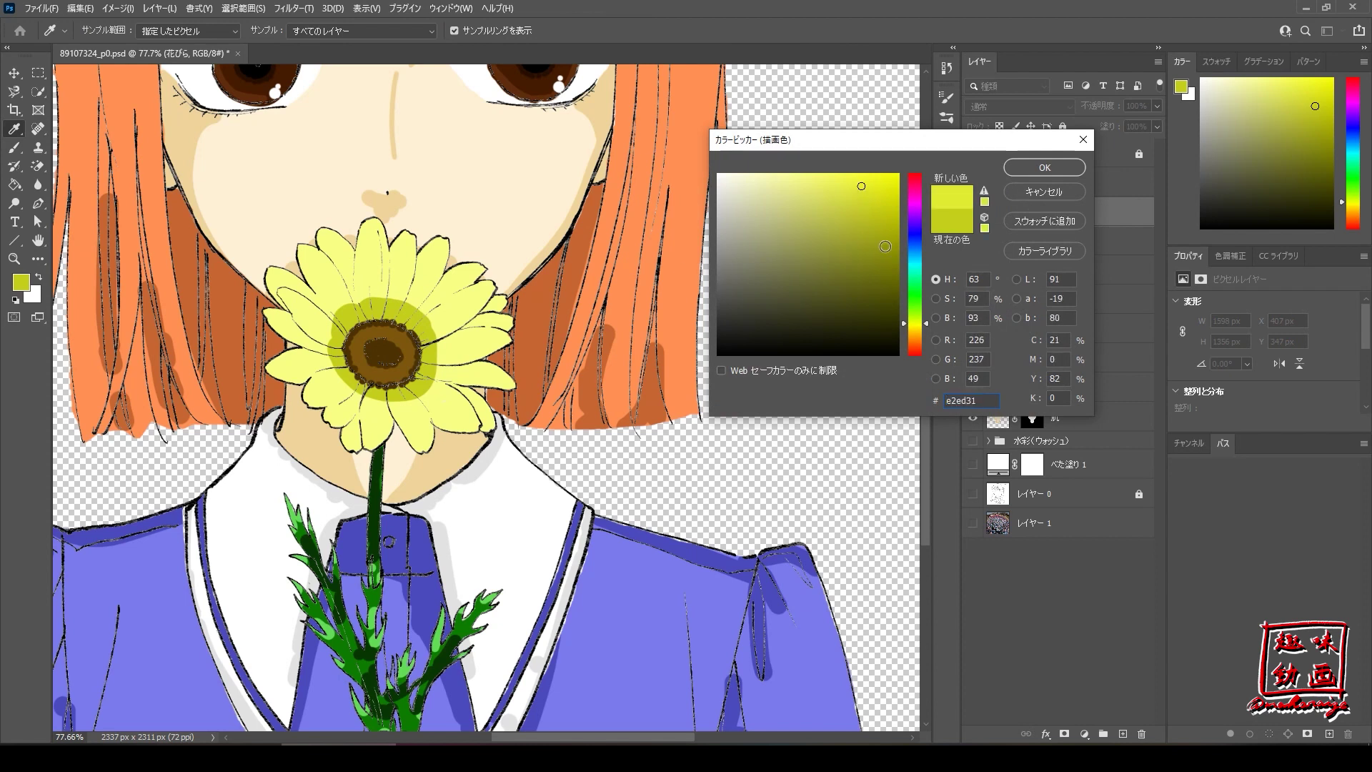
{"action": "left_click", "coordinate": [924, 324]}
{"action": "left_click", "coordinate": [926, 322]}
{"action": "left_click", "coordinate": [1026, 166]}
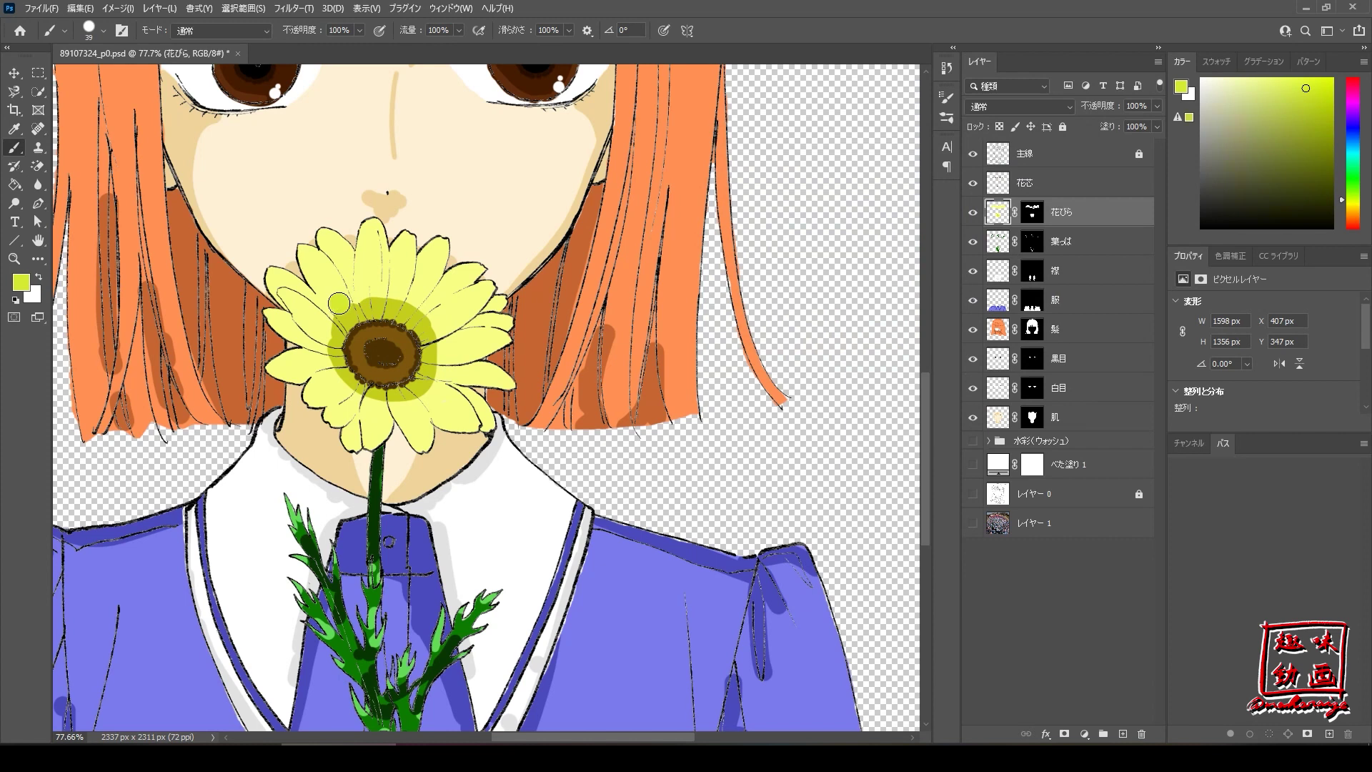
{"action": "mouse_move", "coordinate": [323, 326]}
{"action": "left_mouse_down"}
{"action": "mouse_move", "coordinate": [372, 287]}
{"action": "mouse_move", "coordinate": [426, 294]}
{"action": "mouse_move", "coordinate": [446, 320]}
{"action": "mouse_move", "coordinate": [456, 399]}
{"action": "mouse_move", "coordinate": [440, 375]}
{"action": "mouse_move", "coordinate": [392, 404]}
{"action": "mouse_move", "coordinate": [333, 390]}
{"action": "mouse_move", "coordinate": [319, 330]}
{"action": "mouse_move", "coordinate": [336, 309]}
{"action": "left_mouse_up"}
{"action": "key", "text": "ctrl+0"}
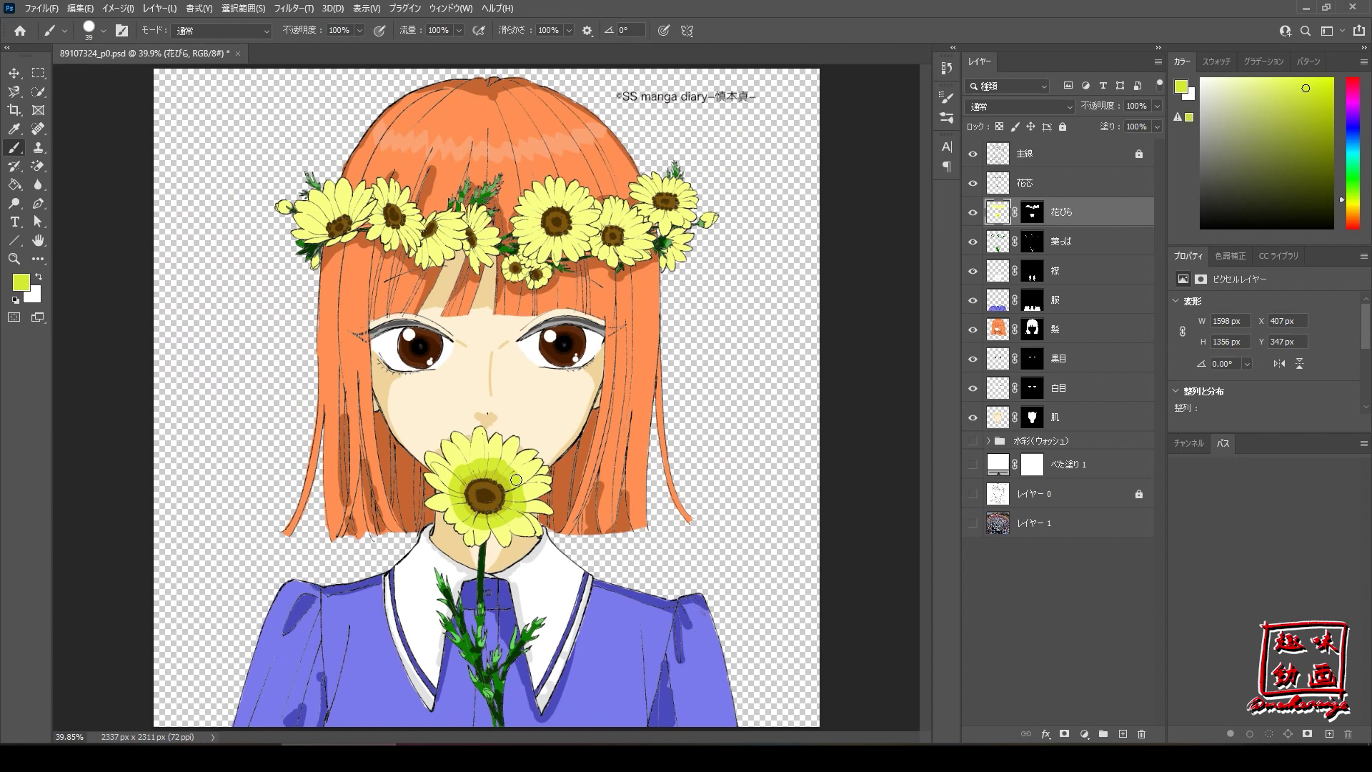
Undo the earlier tint, save, and spread yellow-green over the held daisy's left, lower and right petals.
{"action": "key", "text": "ctrl+z"}
{"action": "key", "text": "ctrl+z"}
{"action": "key", "text": "ctrl+z"}
{"action": "key", "text": "ctrl+z"}
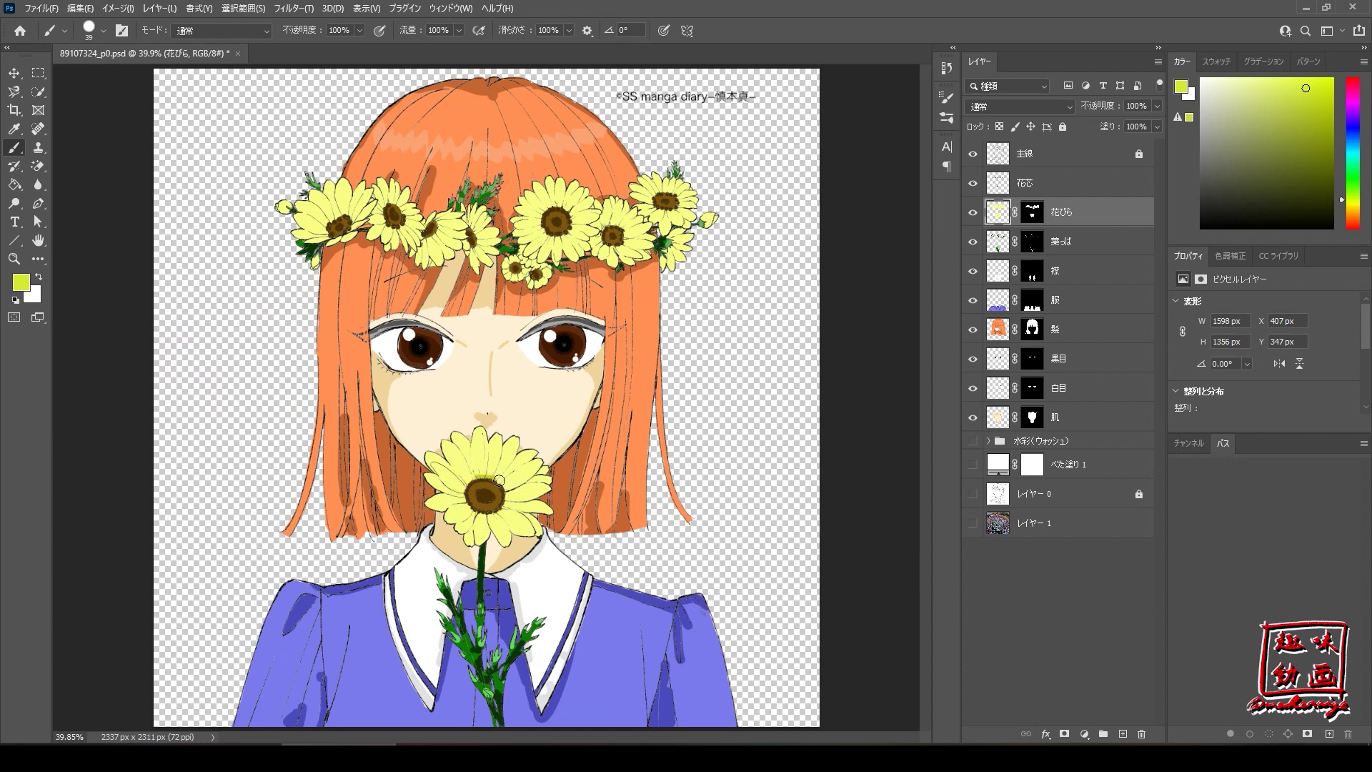
{"action": "key", "text": "ctrl+s"}
{"action": "mouse_move", "coordinate": [449, 478]}
{"action": "left_mouse_down"}
{"action": "mouse_move", "coordinate": [481, 479]}
{"action": "mouse_move", "coordinate": [479, 464]}
{"action": "left_mouse_up"}
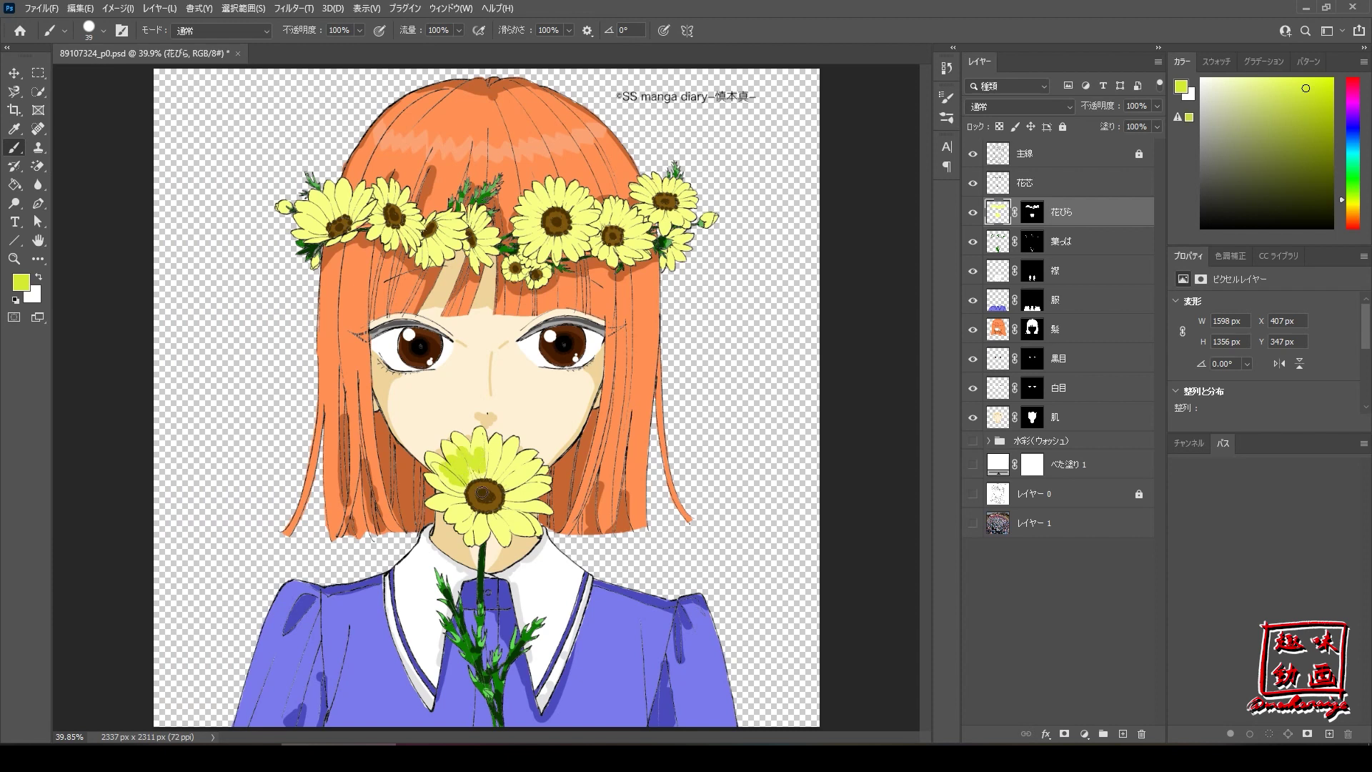
{"action": "left_click_drag", "start_coordinate": [448, 483], "coordinate": [487, 502]}
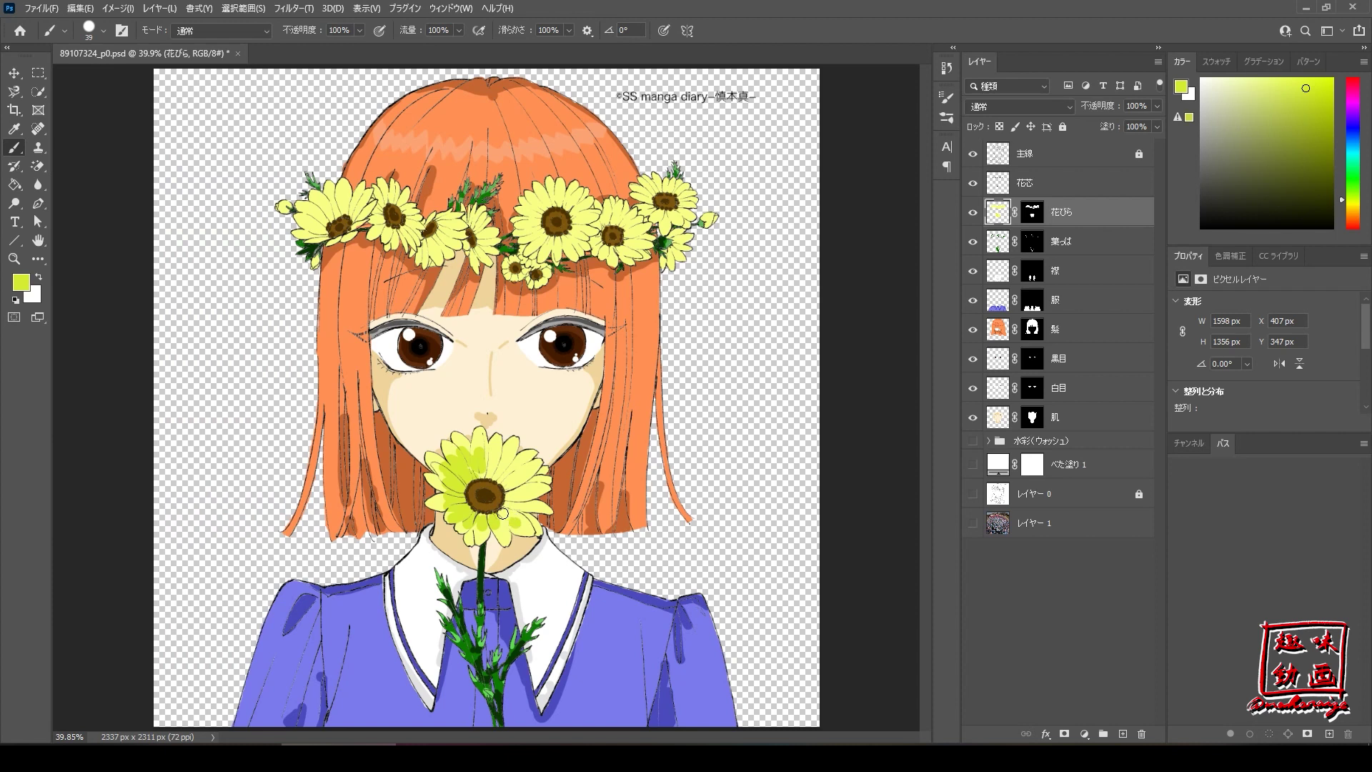
{"action": "left_click_drag", "start_coordinate": [512, 512], "coordinate": [510, 511]}
{"action": "left_click_drag", "start_coordinate": [490, 484], "coordinate": [517, 471]}
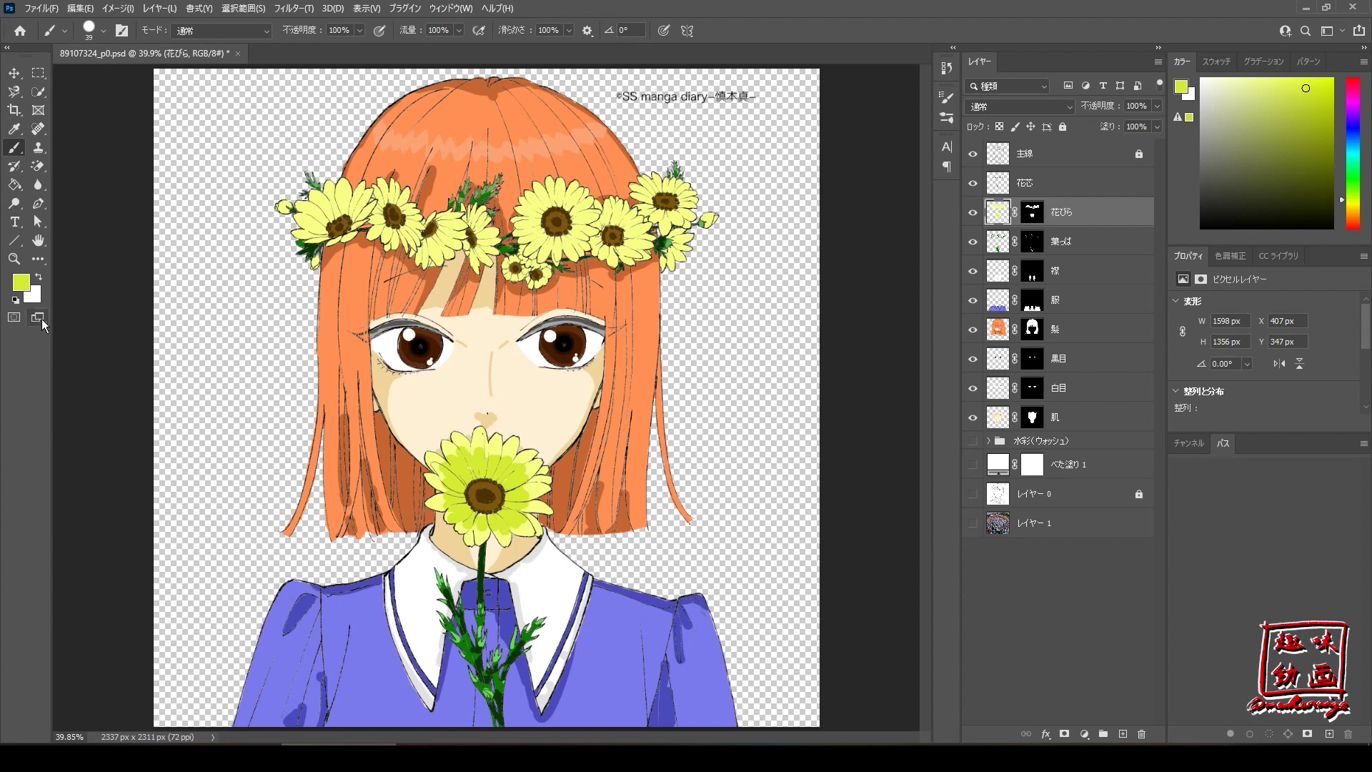
{"action": "left_click", "coordinate": [21, 283]}
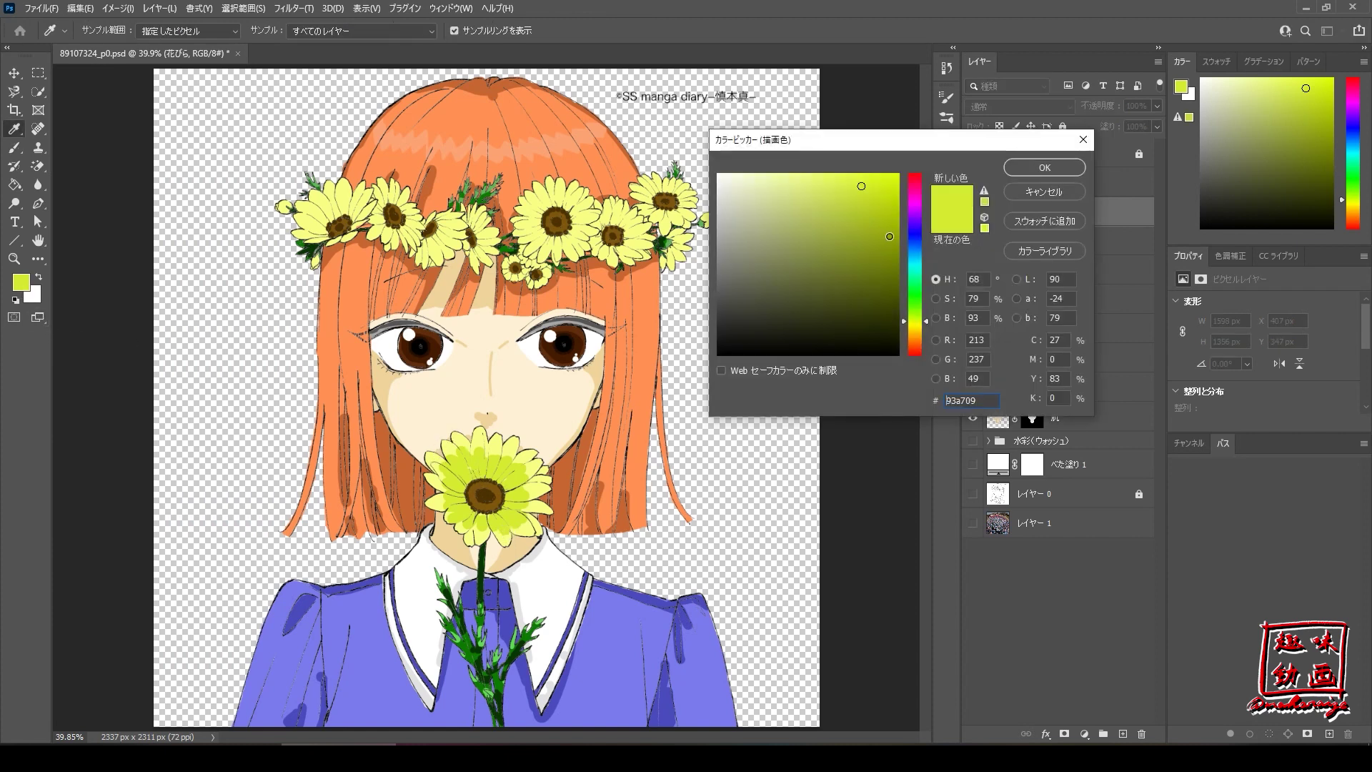
Choose a deep olive green and save the document.
{"action": "left_click", "coordinate": [890, 236]}
{"action": "key", "text": "Return"}
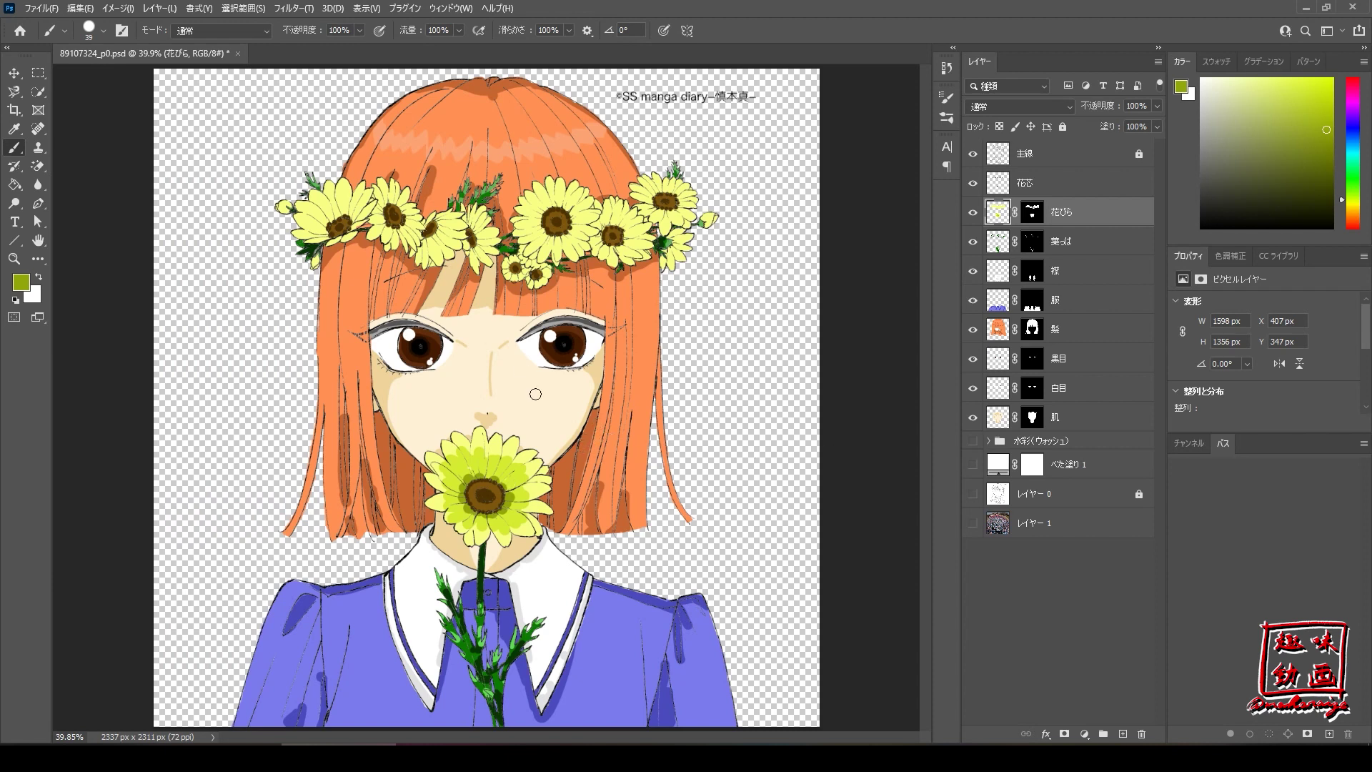
{"action": "key", "text": "ctrl+s"}
{"action": "scroll", "coordinate": [582, 404], "scroll_direction": "up", "scroll_amount": 3}
{"action": "scroll", "coordinate": [586, 398], "scroll_direction": "up", "scroll_amount": 1}
{"action": "scroll", "coordinate": [588, 396], "scroll_direction": "up", "scroll_amount": 3}
{"action": "scroll", "coordinate": [589, 396], "scroll_direction": "up", "scroll_amount": 2}
{"action": "scroll", "coordinate": [543, 336], "scroll_direction": "up", "scroll_amount": 1}
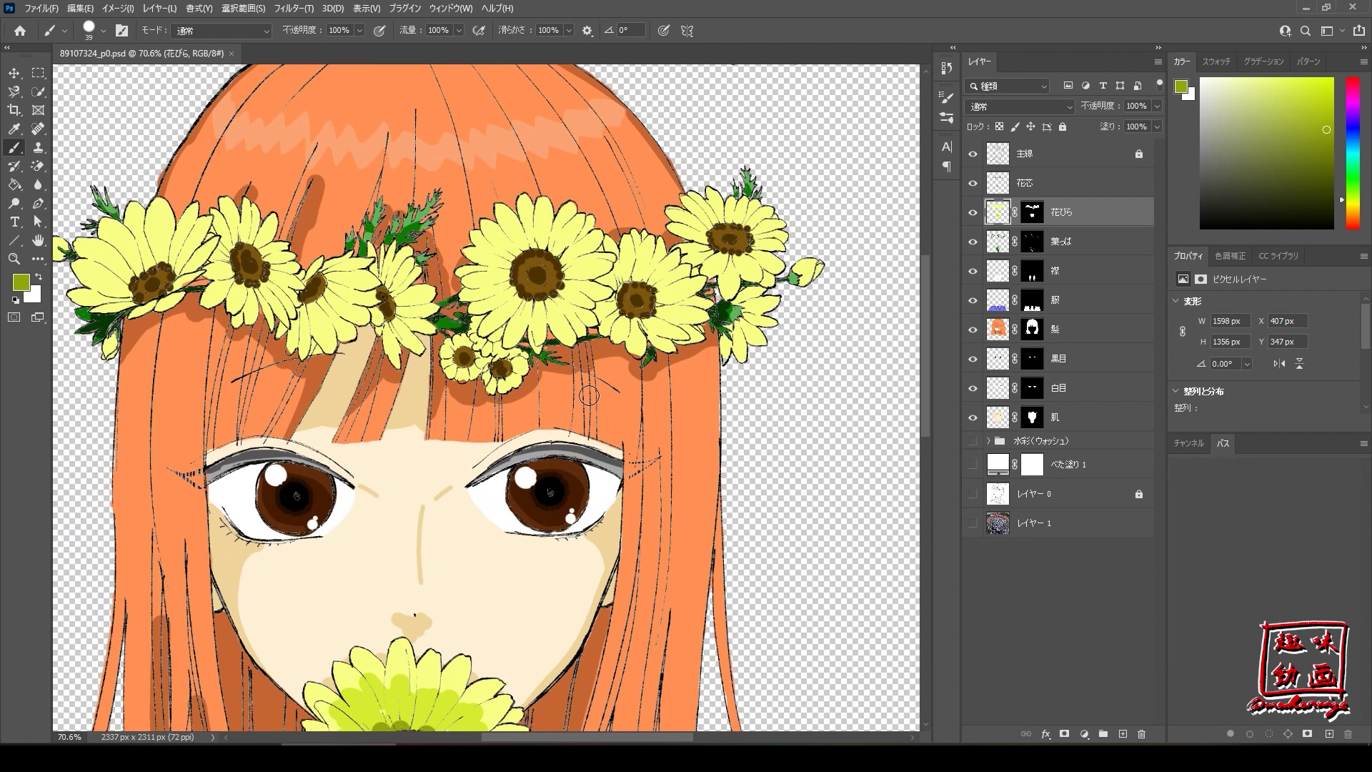
{"action": "left_click_drag", "start_coordinate": [512, 291], "coordinate": [521, 286]}
Set the paint colour to e0ea3c and shade beside the central daisy's brown centre.
{"action": "left_click", "coordinate": [168, 232], "text": "alt"}
{"action": "left_click", "coordinate": [23, 288]}
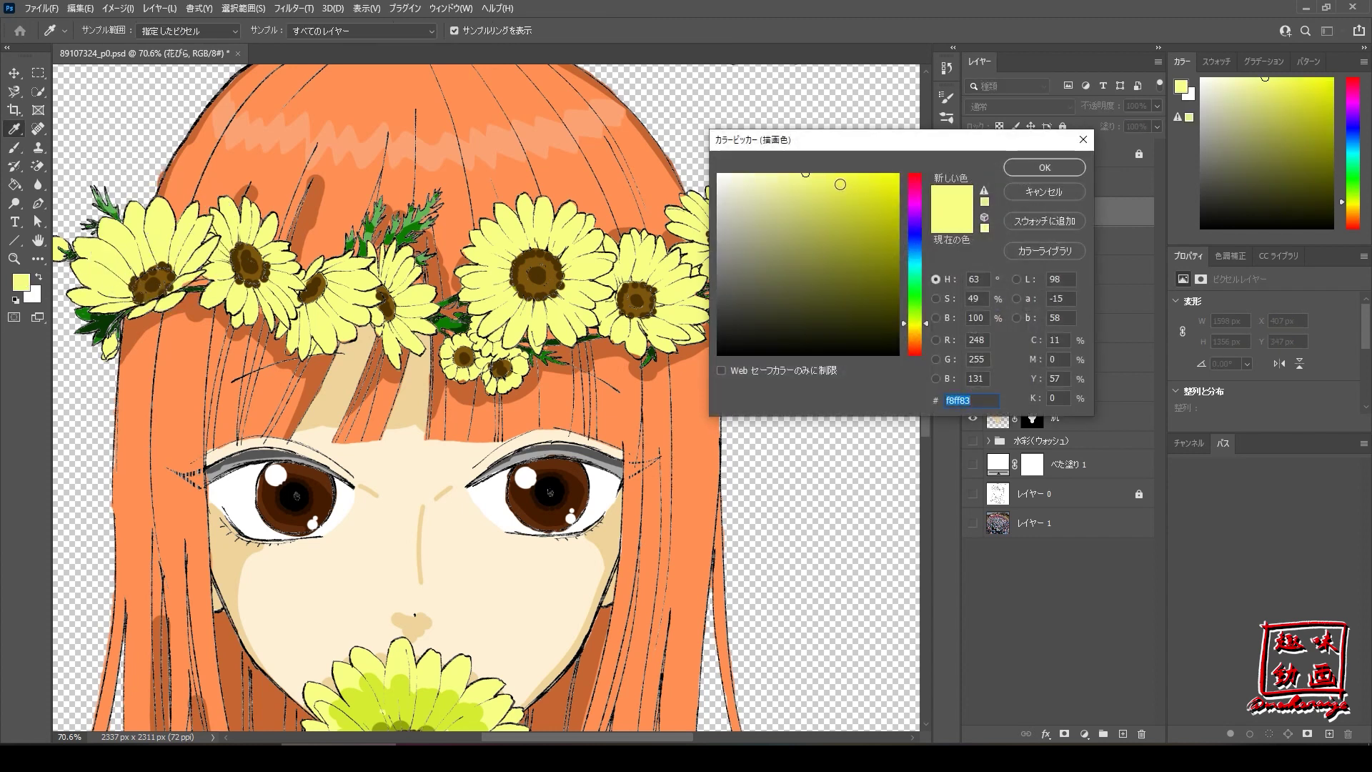
{"action": "type", "text": "e0ea3c"}
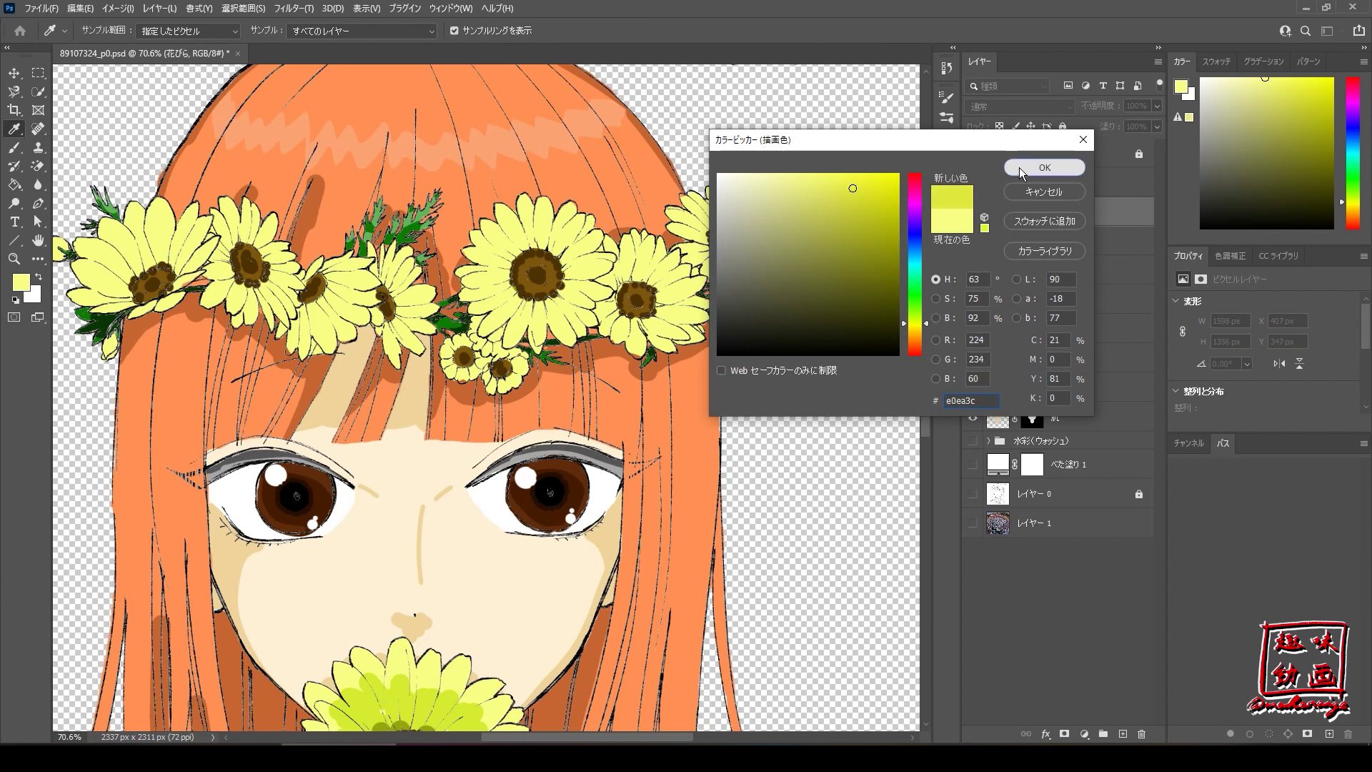
{"action": "left_click", "coordinate": [1044, 167]}
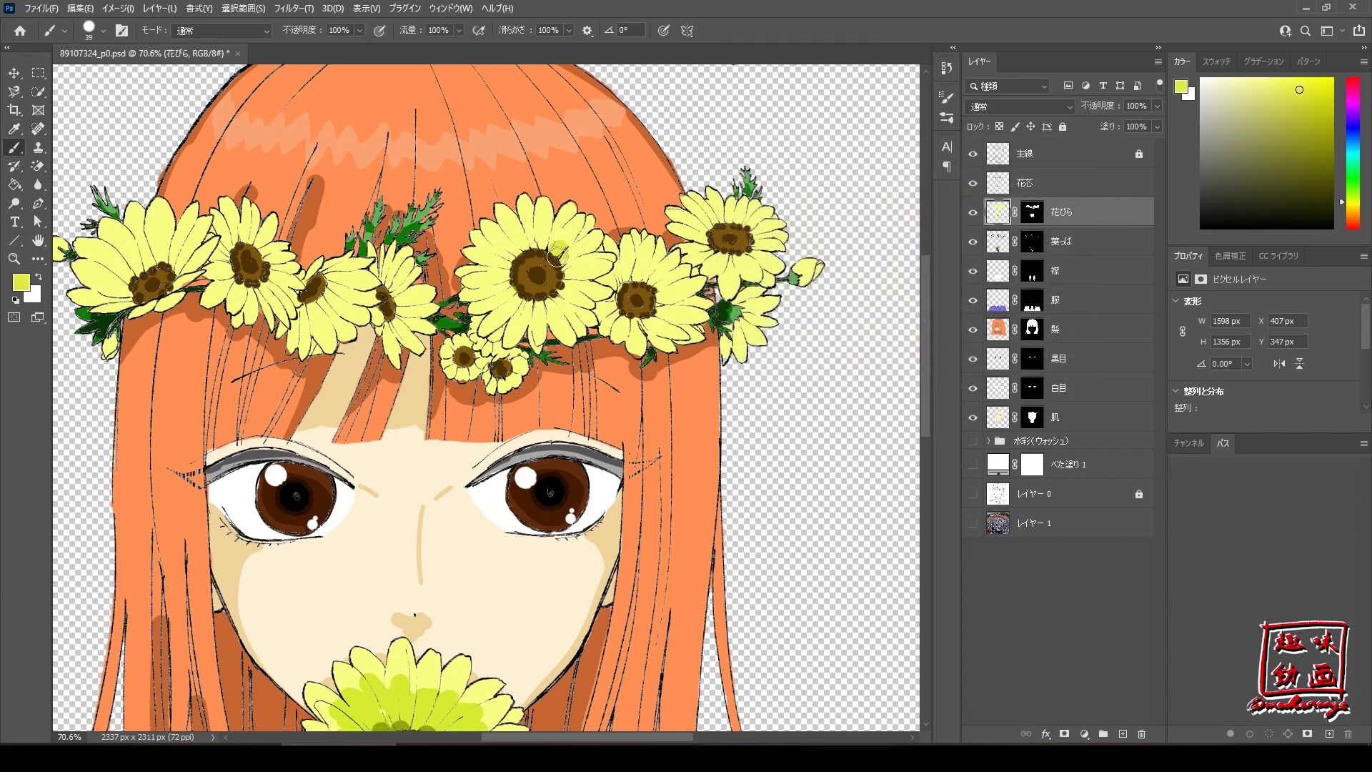
{"action": "mouse_move", "coordinate": [557, 255]}
{"action": "left_mouse_down"}
{"action": "mouse_move", "coordinate": [524, 222]}
{"action": "mouse_move", "coordinate": [545, 265]}
{"action": "mouse_move", "coordinate": [511, 235]}
{"action": "mouse_move", "coordinate": [489, 306]}
{"action": "mouse_move", "coordinate": [548, 286]}
{"action": "mouse_move", "coordinate": [539, 312]}
{"action": "mouse_move", "coordinate": [539, 284]}
{"action": "left_mouse_up"}
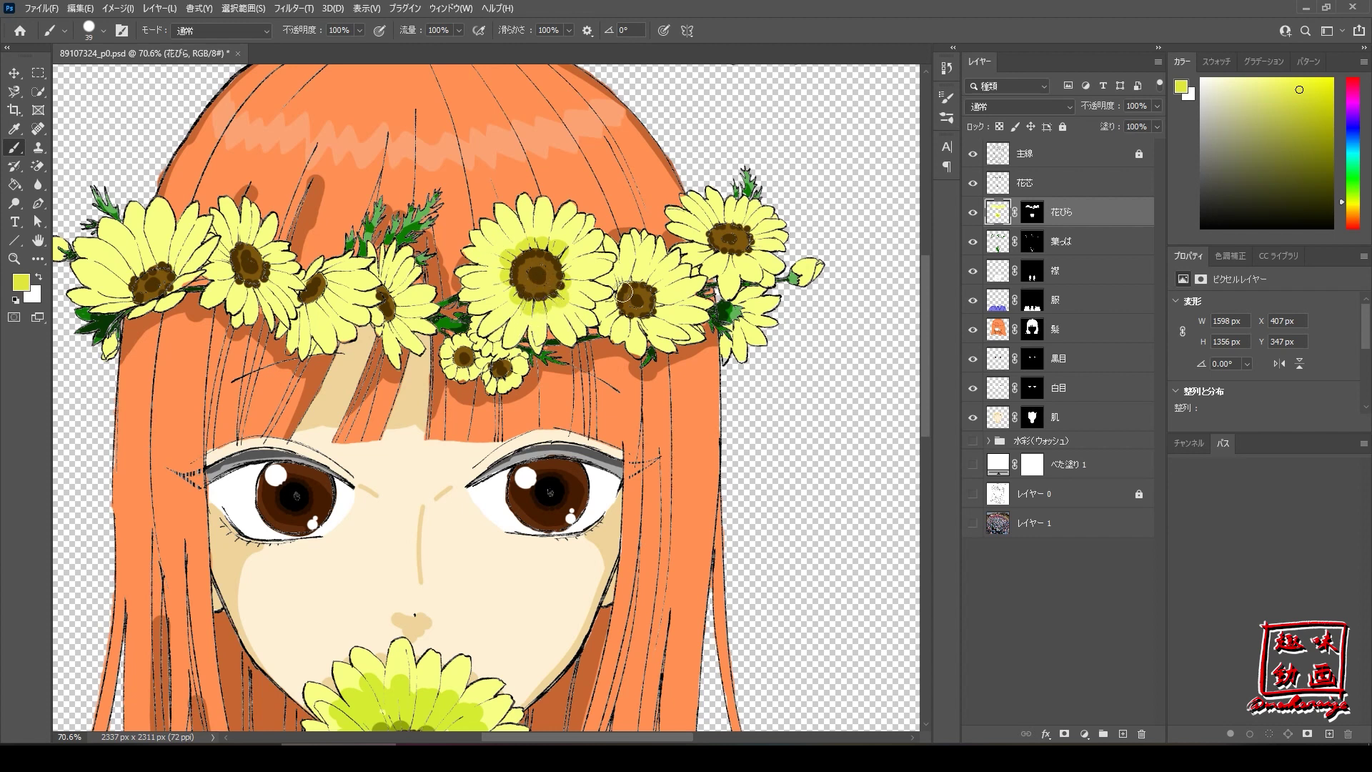
On the 花びら layer, paint yellow-green shading on the centre, right and upper-right crown daisy petals and the end bud.
{"action": "mouse_move", "coordinate": [500, 286]}
{"action": "left_mouse_down"}
{"action": "mouse_move", "coordinate": [522, 268]}
{"action": "mouse_move", "coordinate": [491, 270]}
{"action": "mouse_move", "coordinate": [533, 257]}
{"action": "mouse_move", "coordinate": [480, 250]}
{"action": "mouse_move", "coordinate": [499, 267]}
{"action": "mouse_move", "coordinate": [520, 232]}
{"action": "mouse_move", "coordinate": [551, 236]}
{"action": "mouse_move", "coordinate": [536, 223]}
{"action": "mouse_move", "coordinate": [594, 251]}
{"action": "mouse_move", "coordinate": [564, 287]}
{"action": "mouse_move", "coordinate": [599, 300]}
{"action": "mouse_move", "coordinate": [557, 304]}
{"action": "mouse_move", "coordinate": [565, 333]}
{"action": "mouse_move", "coordinate": [522, 332]}
{"action": "mouse_move", "coordinate": [498, 299]}
{"action": "mouse_move", "coordinate": [506, 323]}
{"action": "mouse_move", "coordinate": [487, 313]}
{"action": "mouse_move", "coordinate": [525, 323]}
{"action": "mouse_move", "coordinate": [496, 328]}
{"action": "left_mouse_up"}
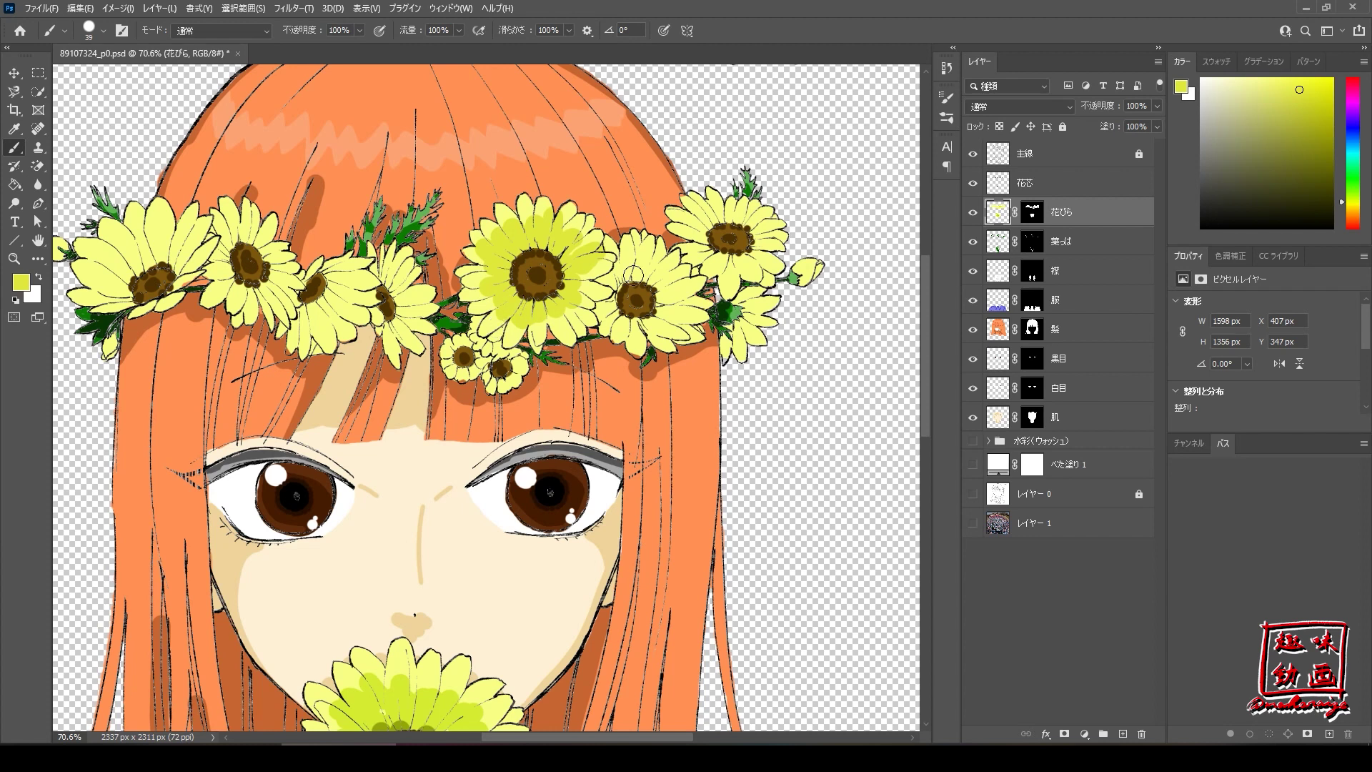
{"action": "mouse_move", "coordinate": [640, 274]}
{"action": "left_mouse_down"}
{"action": "mouse_move", "coordinate": [646, 246]}
{"action": "mouse_move", "coordinate": [628, 292]}
{"action": "left_mouse_up"}
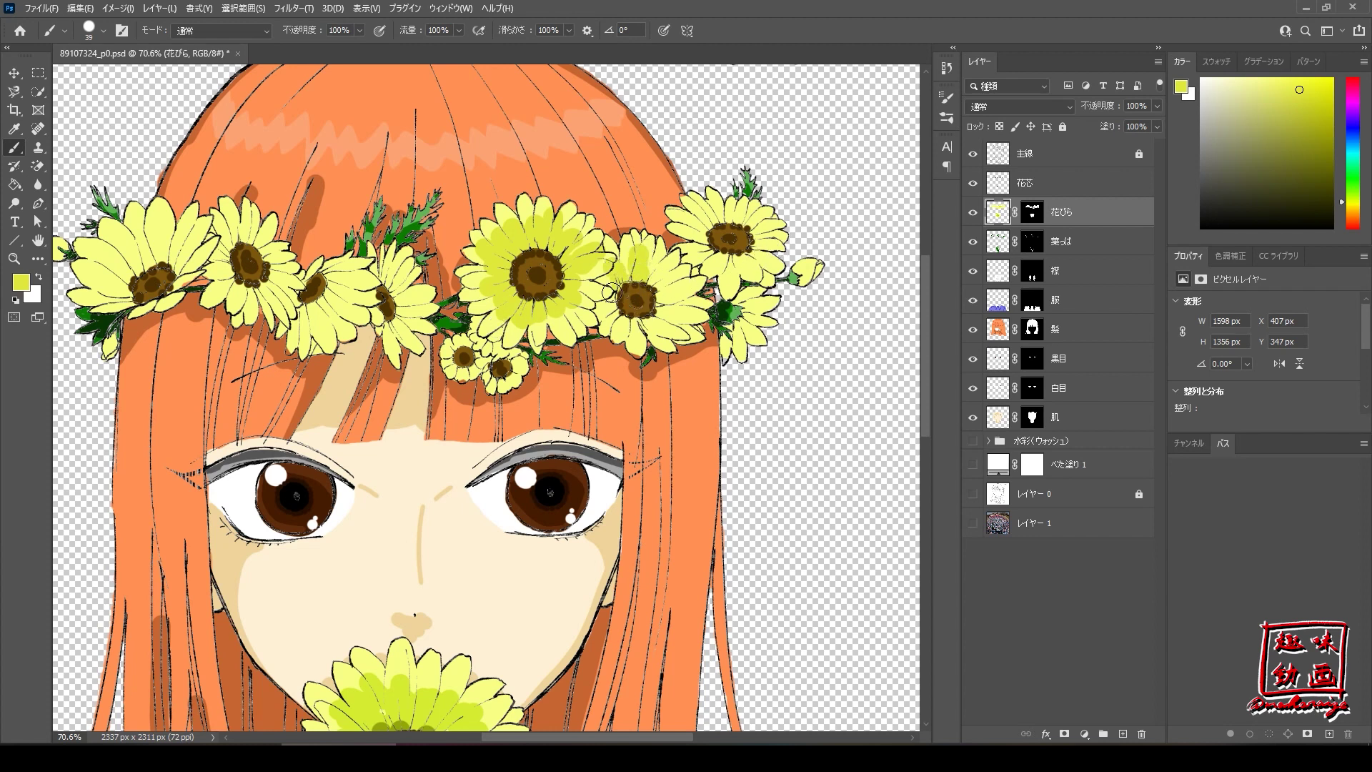
{"action": "mouse_move", "coordinate": [636, 318]}
{"action": "left_mouse_down"}
{"action": "mouse_move", "coordinate": [683, 325]}
{"action": "mouse_move", "coordinate": [661, 311]}
{"action": "mouse_move", "coordinate": [681, 297]}
{"action": "mouse_move", "coordinate": [661, 268]}
{"action": "mouse_move", "coordinate": [657, 279]}
{"action": "mouse_move", "coordinate": [673, 275]}
{"action": "left_mouse_up"}
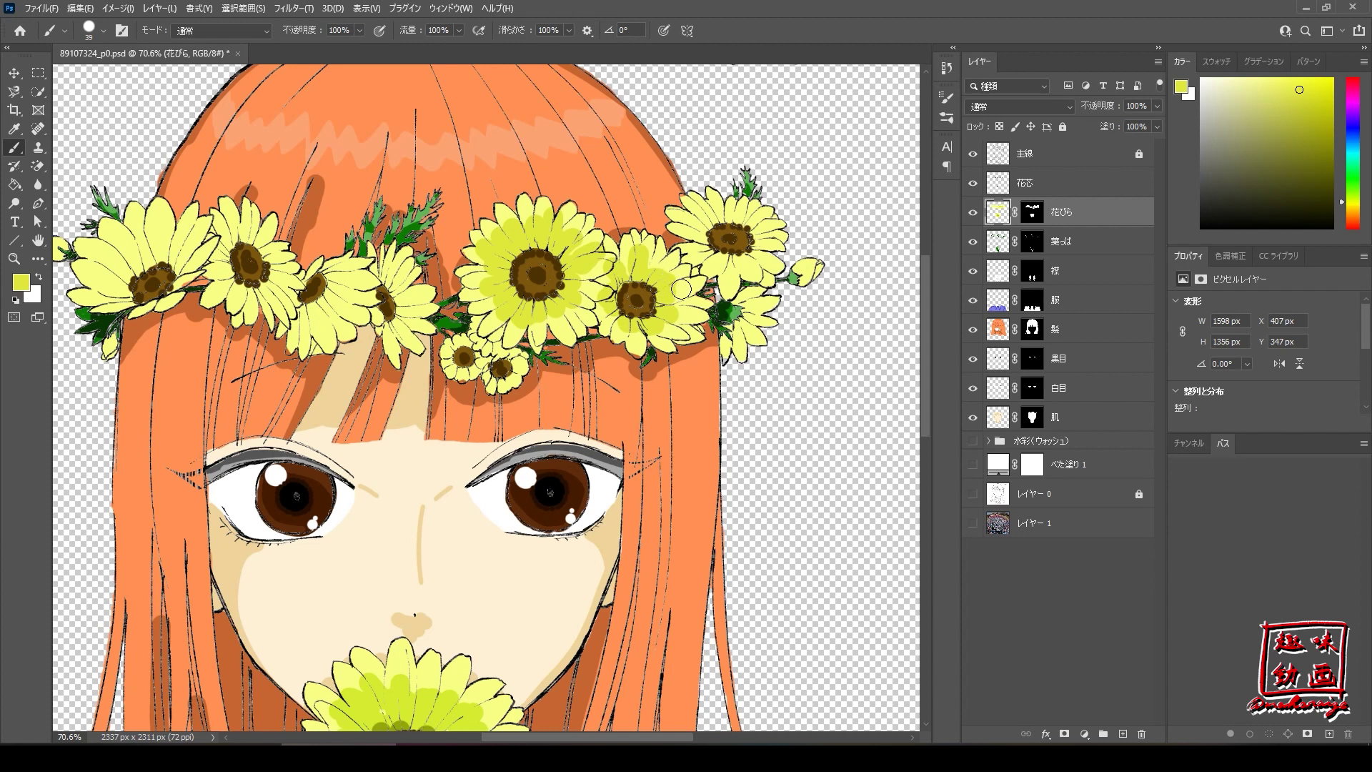
{"action": "mouse_move", "coordinate": [743, 250]}
{"action": "left_mouse_down"}
{"action": "mouse_move", "coordinate": [720, 263]}
{"action": "mouse_move", "coordinate": [729, 275]}
{"action": "mouse_move", "coordinate": [777, 262]}
{"action": "left_mouse_up"}
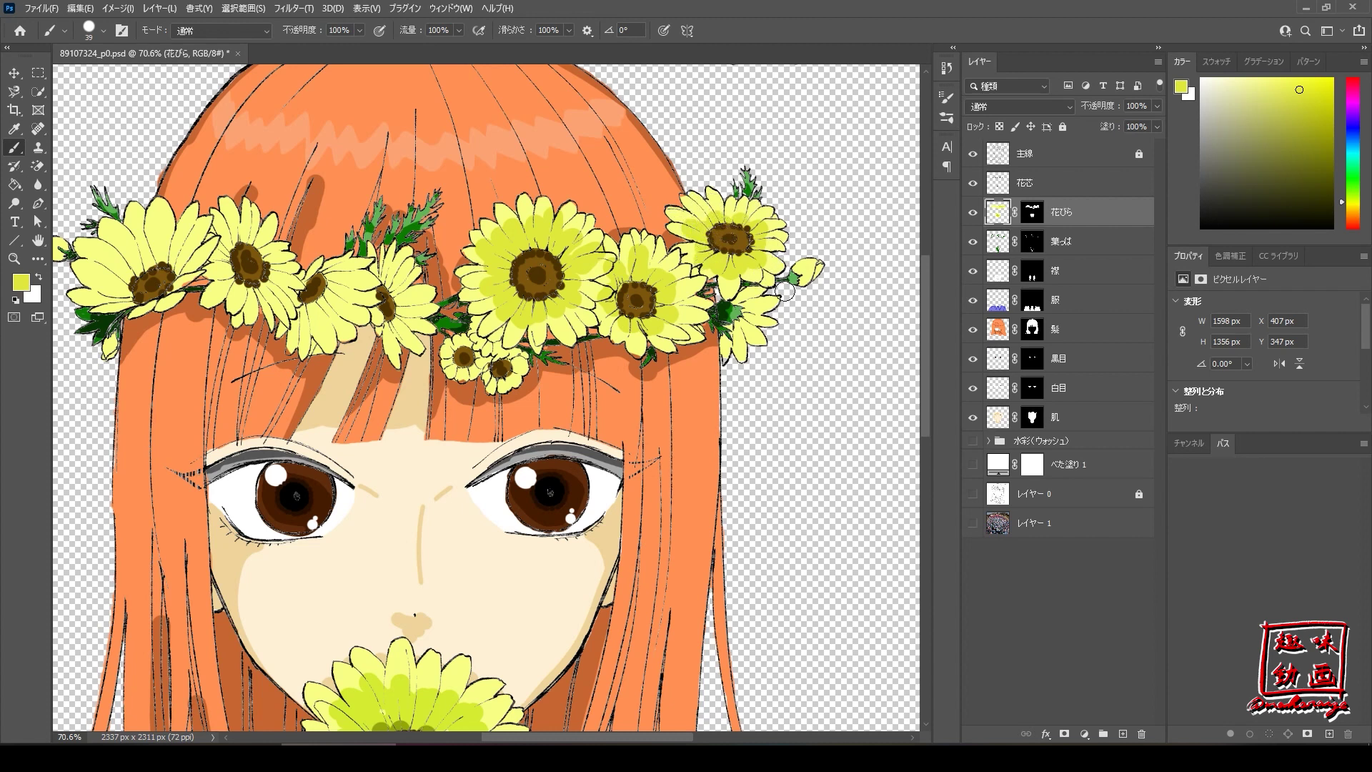
{"action": "left_click_drag", "start_coordinate": [811, 279], "coordinate": [804, 270]}
{"action": "left_click_drag", "start_coordinate": [750, 314], "coordinate": [732, 341]}
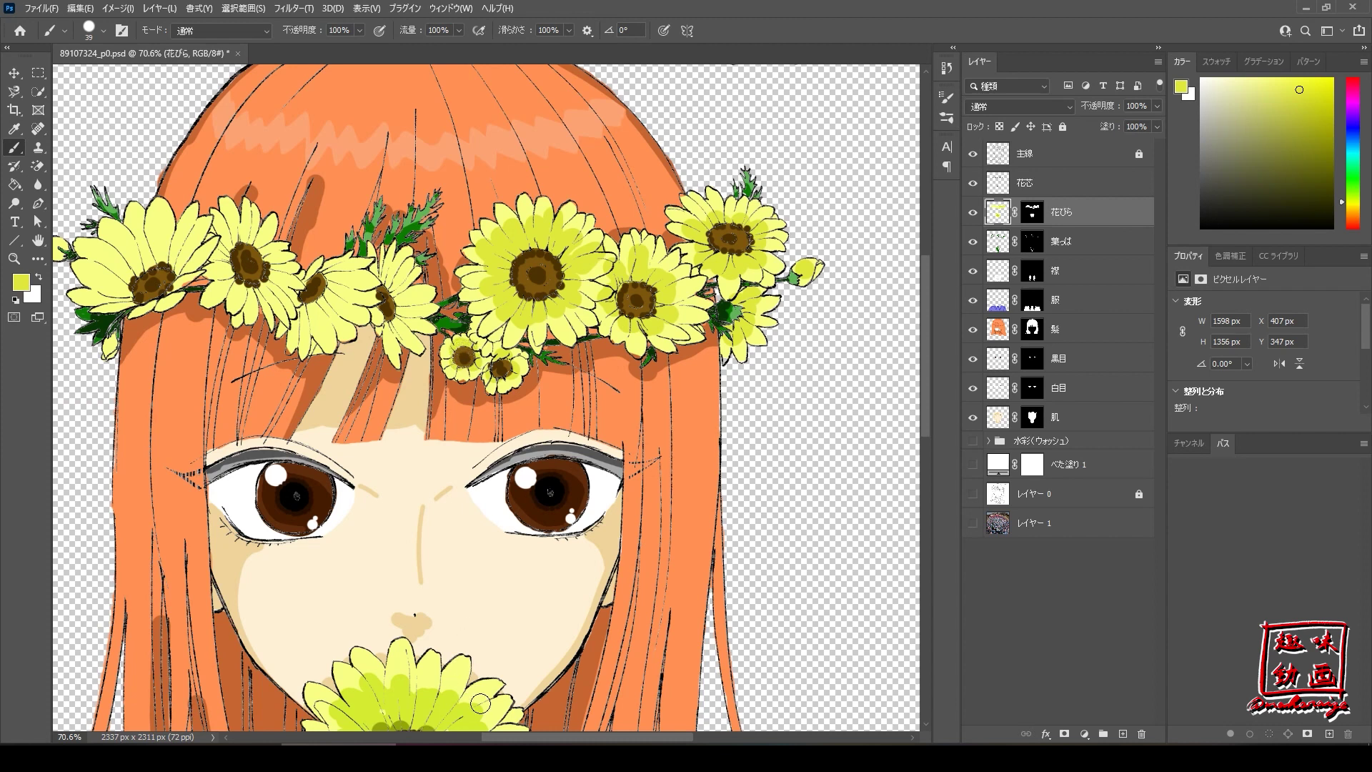
{"action": "scroll", "coordinate": [534, 557], "scroll_direction": "left", "scroll_amount": 3}
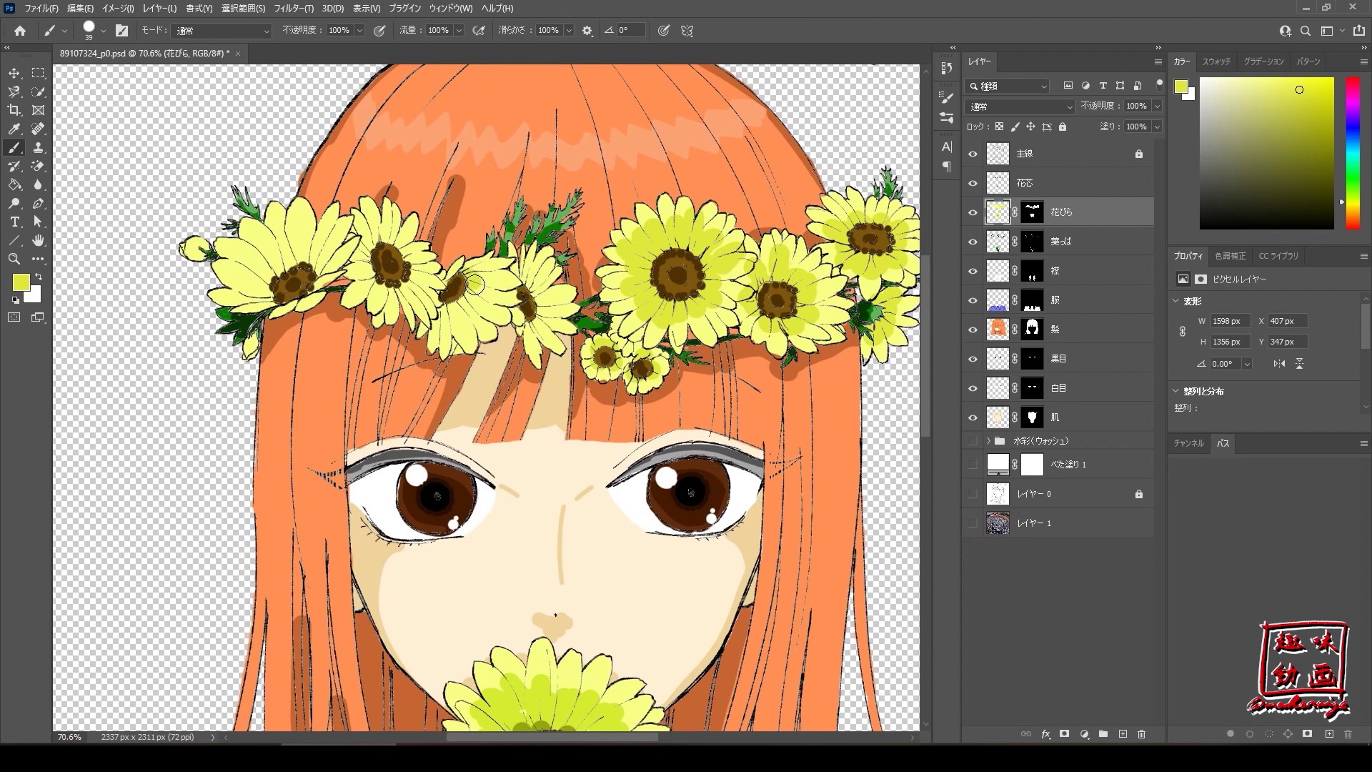
Brush yellow shading over the petals of the left-side crown daisies, through to the leftmost one.
{"action": "mouse_move", "coordinate": [464, 306]}
{"action": "left_mouse_down"}
{"action": "mouse_move", "coordinate": [480, 296]}
{"action": "mouse_move", "coordinate": [432, 318]}
{"action": "mouse_move", "coordinate": [445, 294]}
{"action": "left_mouse_up"}
{"action": "mouse_move", "coordinate": [543, 298]}
{"action": "left_mouse_down"}
{"action": "mouse_move", "coordinate": [522, 278]}
{"action": "mouse_move", "coordinate": [536, 289]}
{"action": "mouse_move", "coordinate": [530, 331]}
{"action": "mouse_move", "coordinate": [529, 315]}
{"action": "left_mouse_up"}
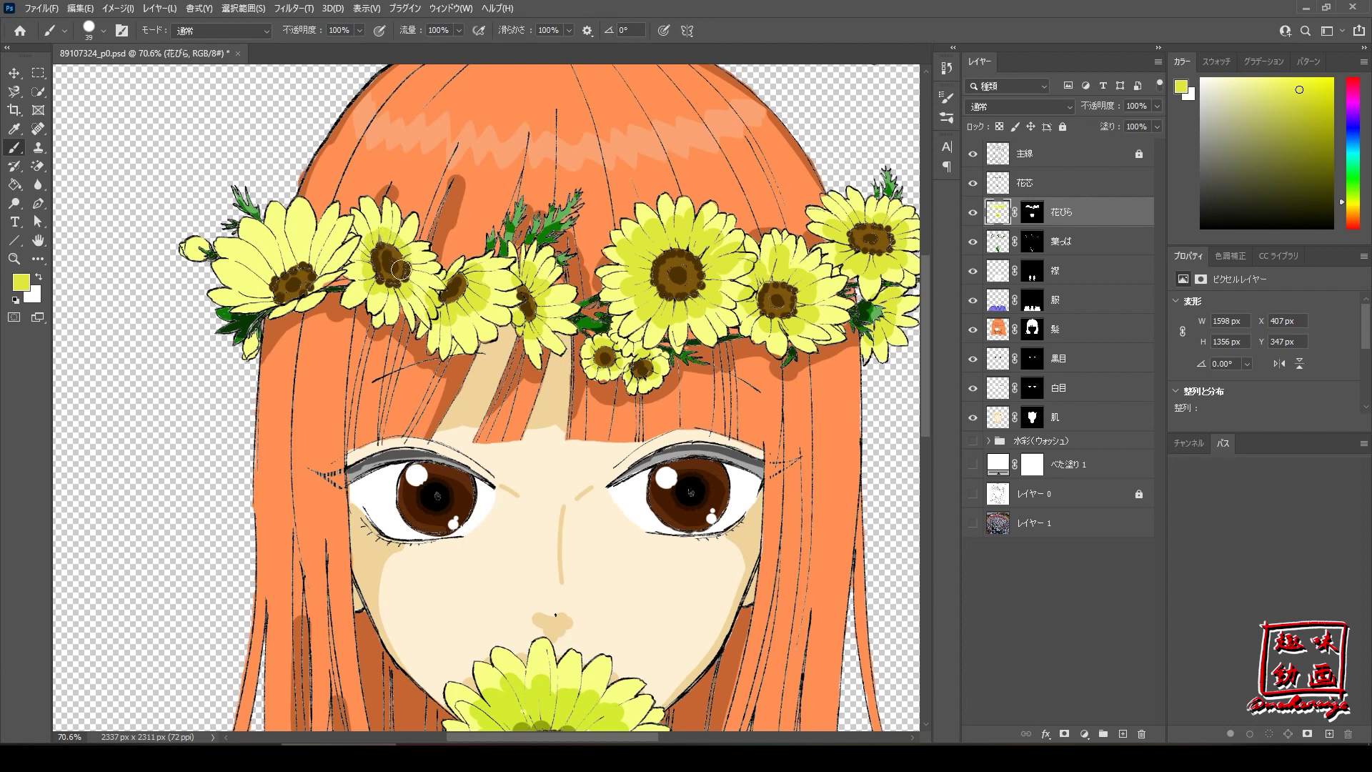
{"action": "mouse_move", "coordinate": [367, 263]}
{"action": "left_mouse_down"}
{"action": "mouse_move", "coordinate": [294, 258]}
{"action": "mouse_move", "coordinate": [274, 295]}
{"action": "mouse_move", "coordinate": [288, 244]}
{"action": "mouse_move", "coordinate": [262, 271]}
{"action": "mouse_move", "coordinate": [262, 301]}
{"action": "left_mouse_up"}
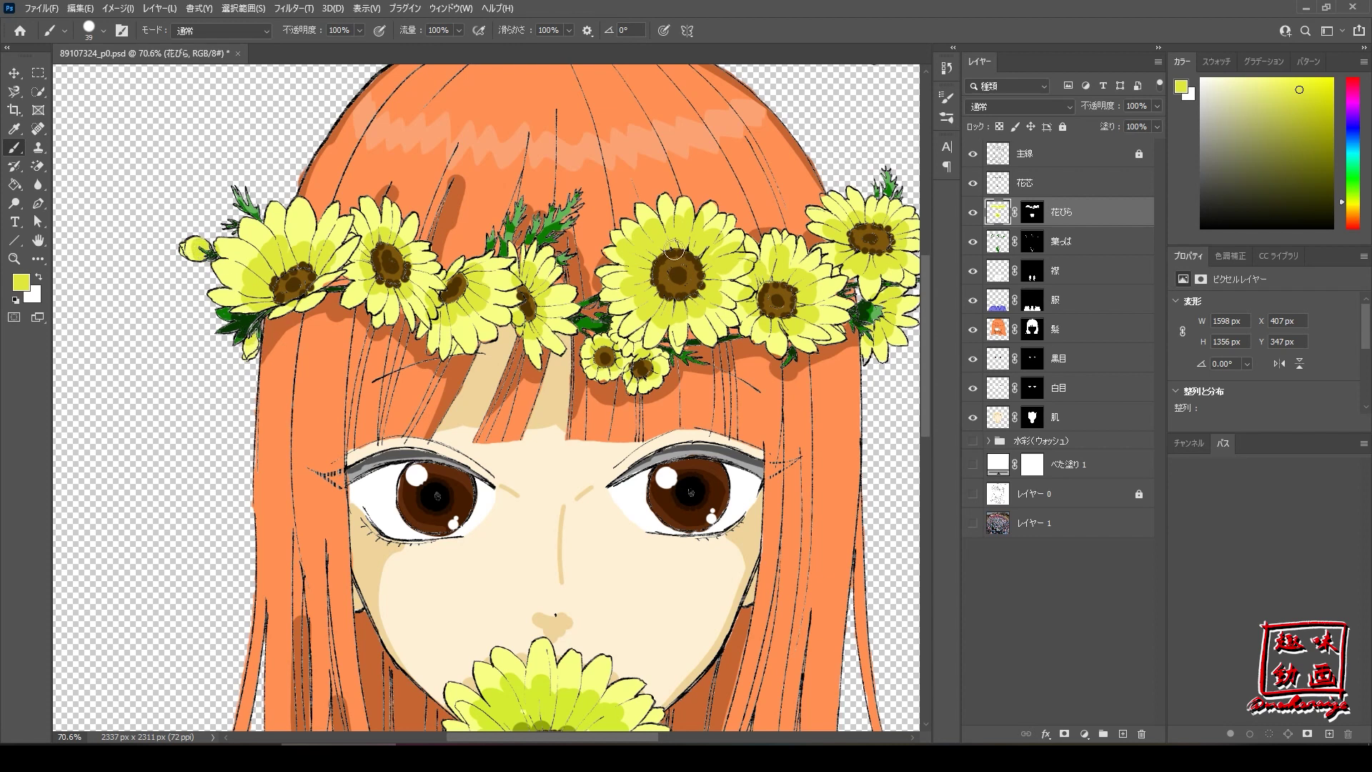
Fit the whole illustration in the window and save the document.
{"action": "key", "text": "ctrl+0"}
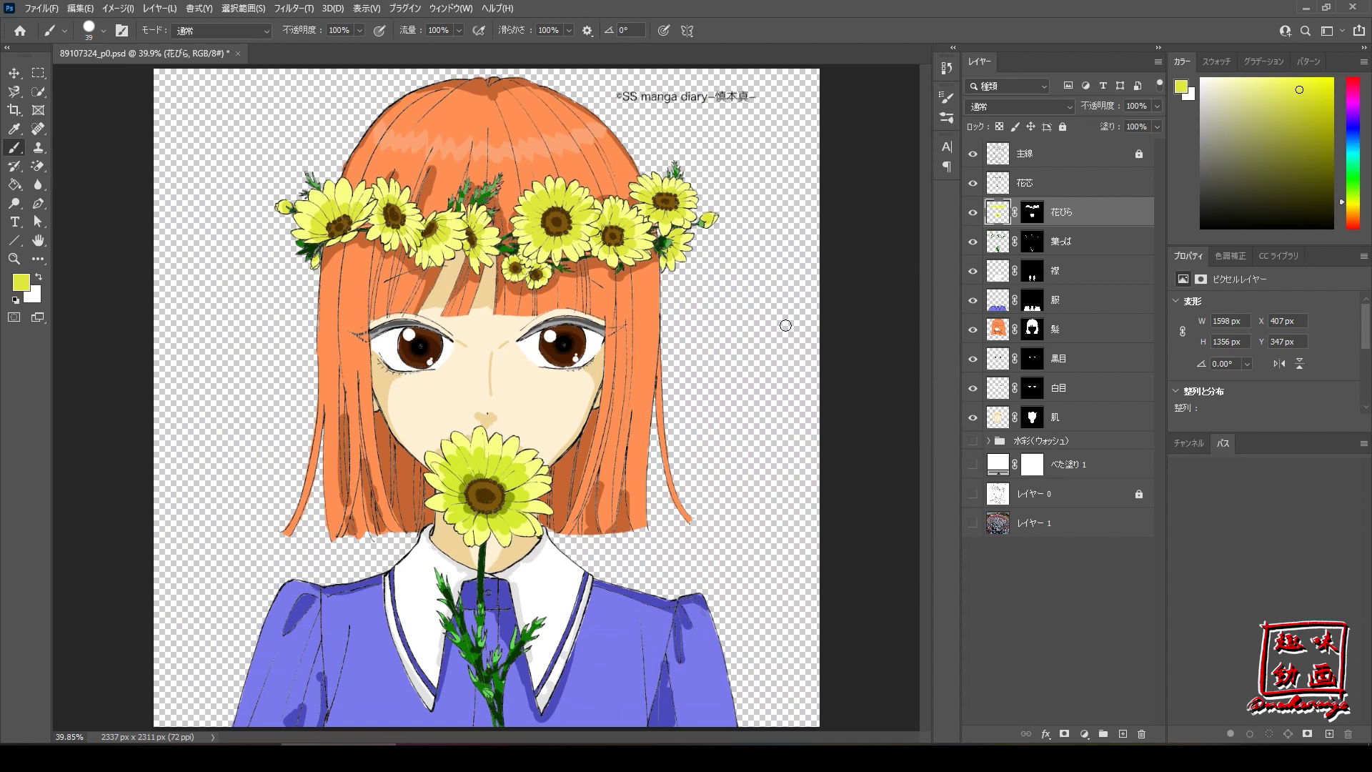
{"action": "key", "text": "ctrl+s"}
Check the Hard Round brush preset in the brush presets panel.
{"action": "left_click", "coordinate": [947, 120]}
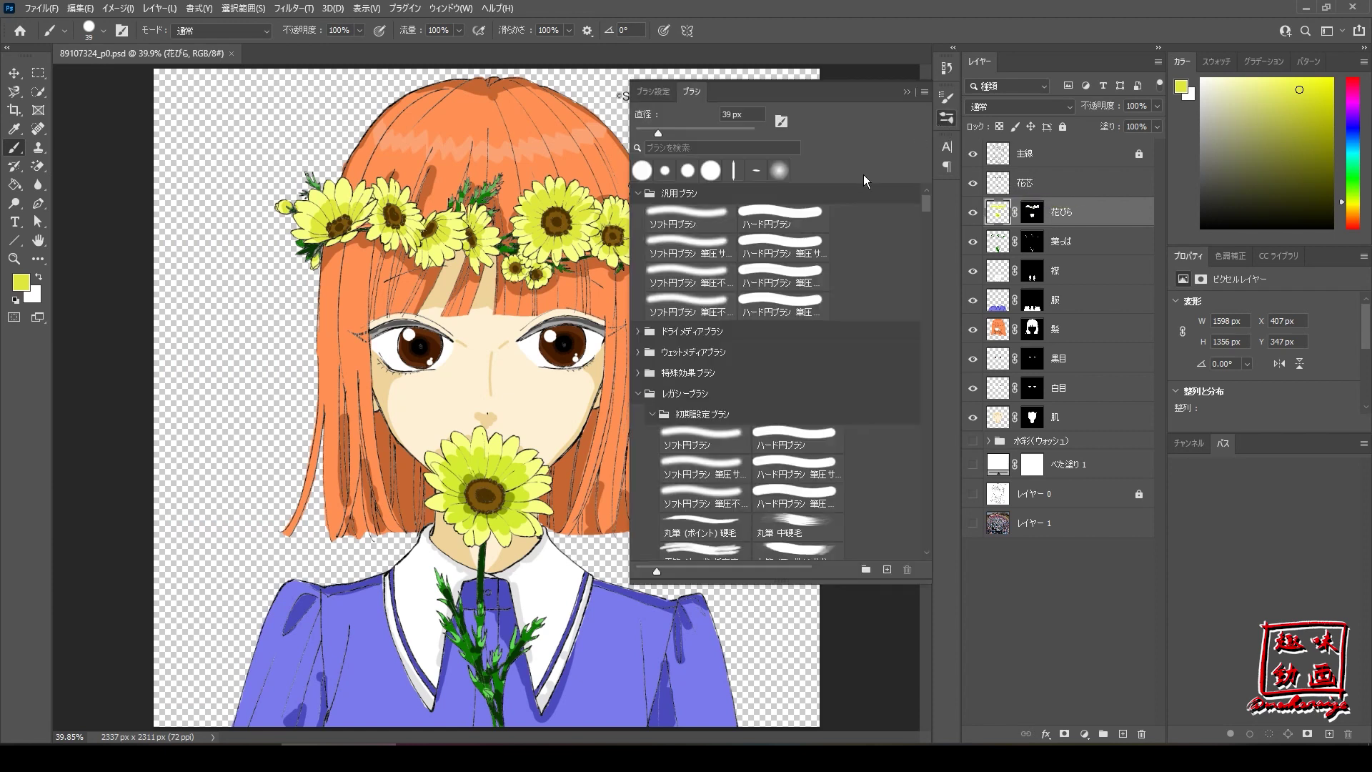
{"action": "left_click", "coordinate": [802, 222]}
{"action": "left_click", "coordinate": [911, 98]}
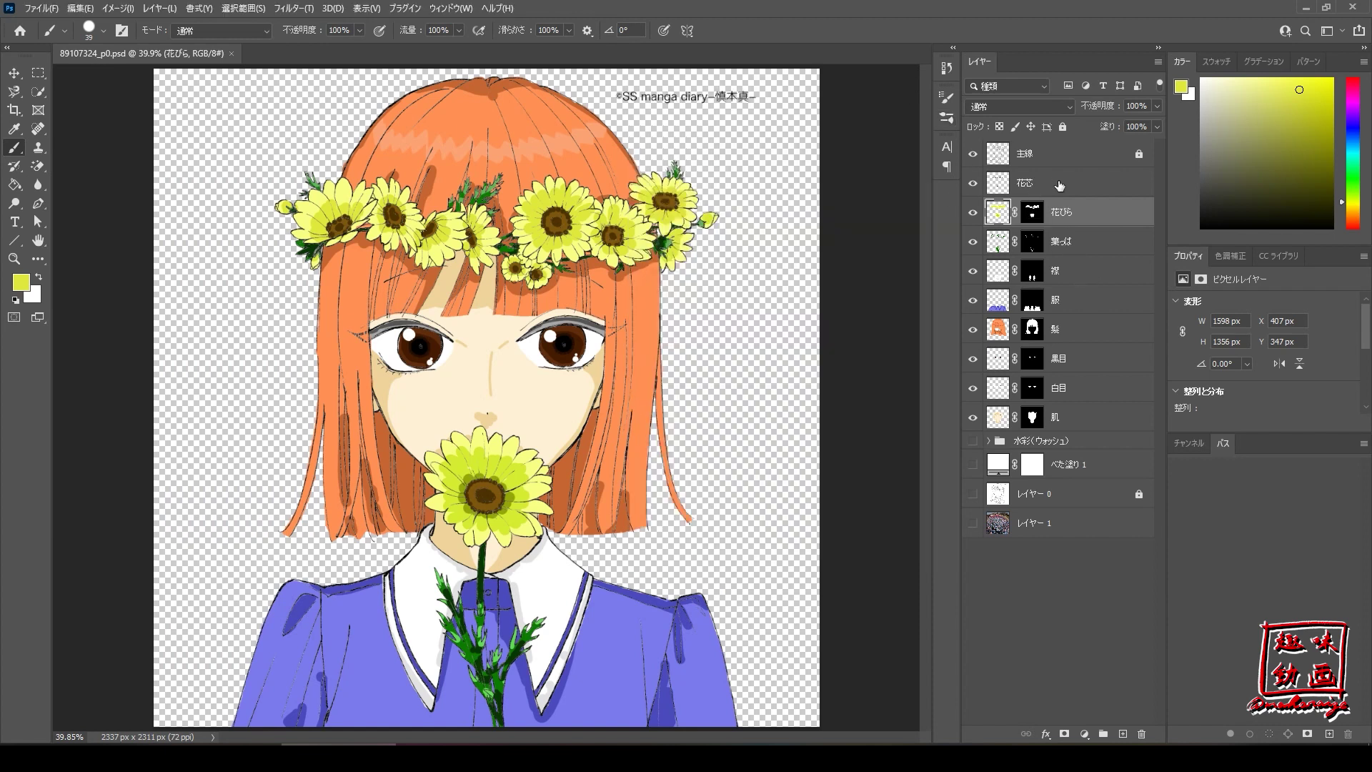
Group layers 花芯 through 肌 as ハート円ブラシ, then hide that group.
{"action": "left_click", "coordinate": [1061, 186]}
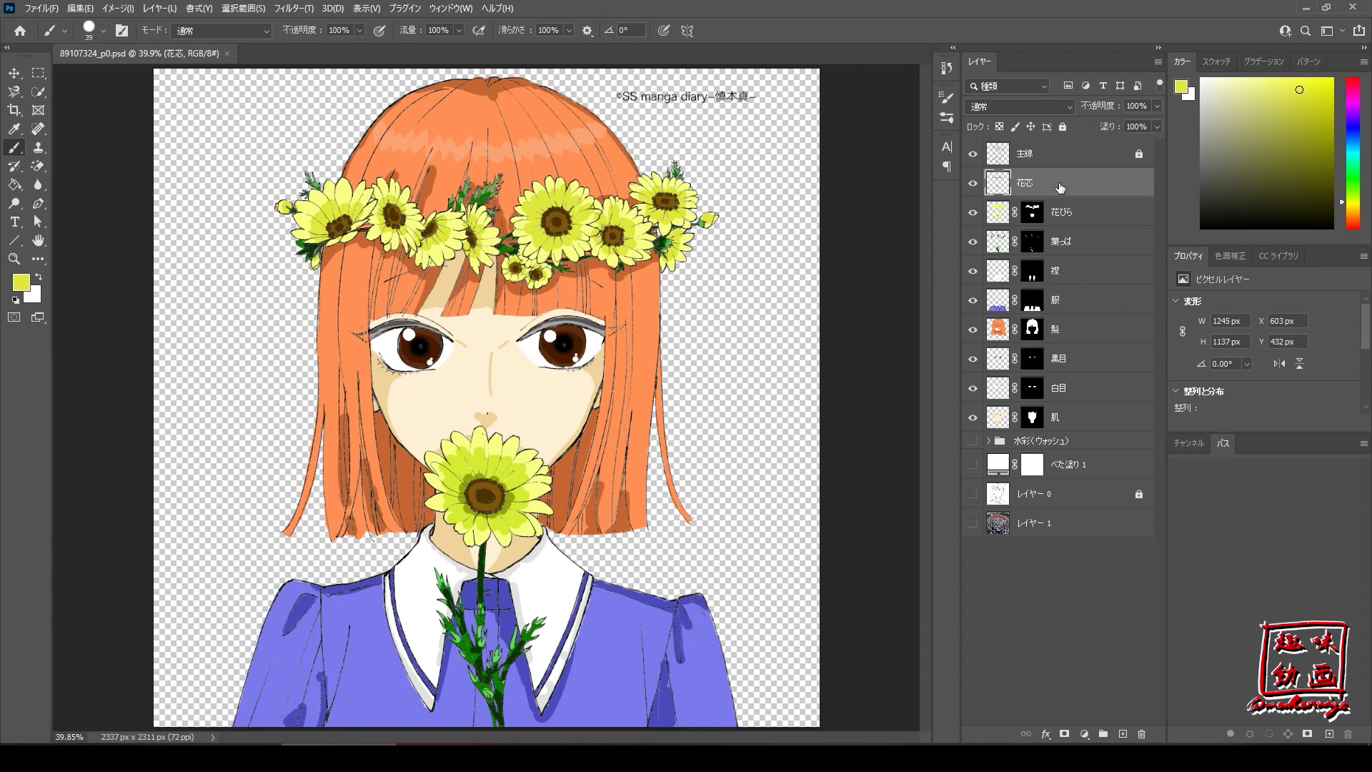
{"action": "left_click", "coordinate": [1087, 423], "text": "shift"}
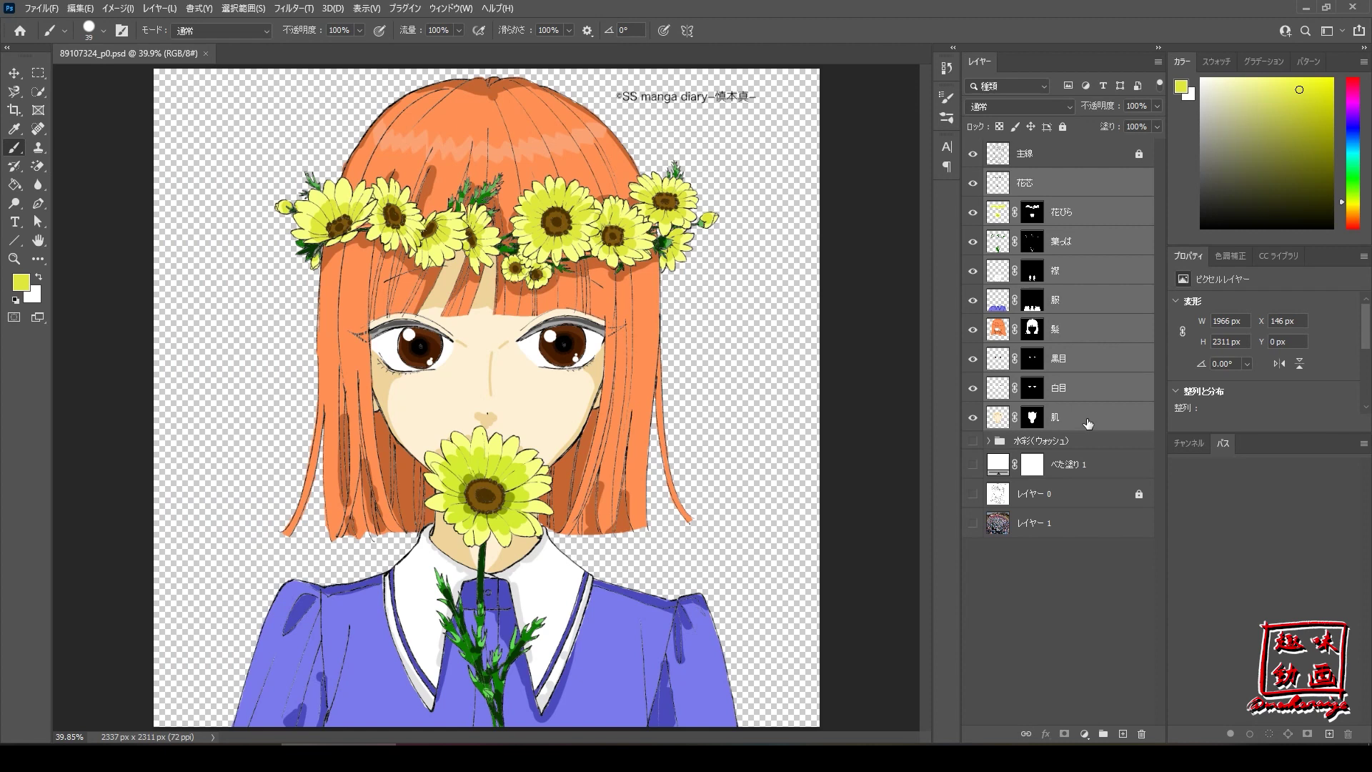
{"action": "key", "text": "ctrl+g"}
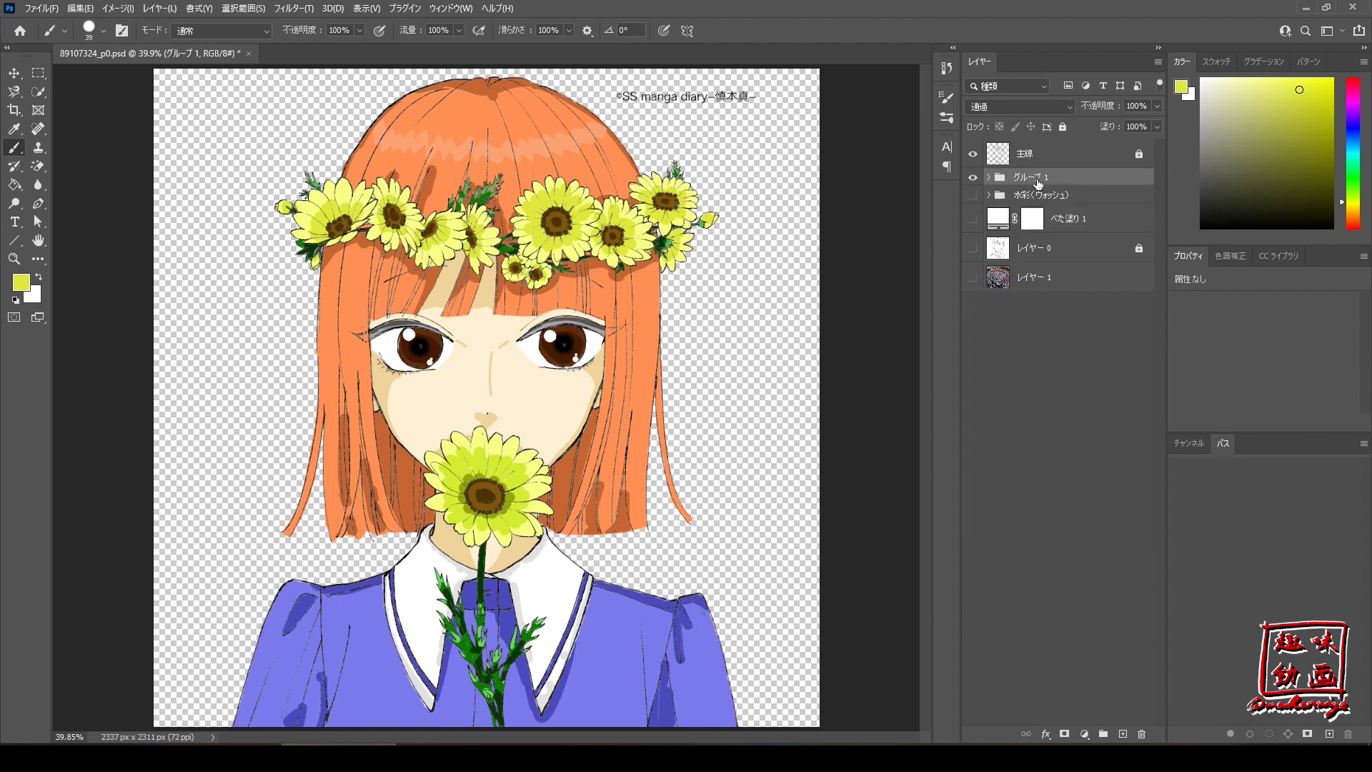
{"action": "double_click", "coordinate": [1037, 178]}
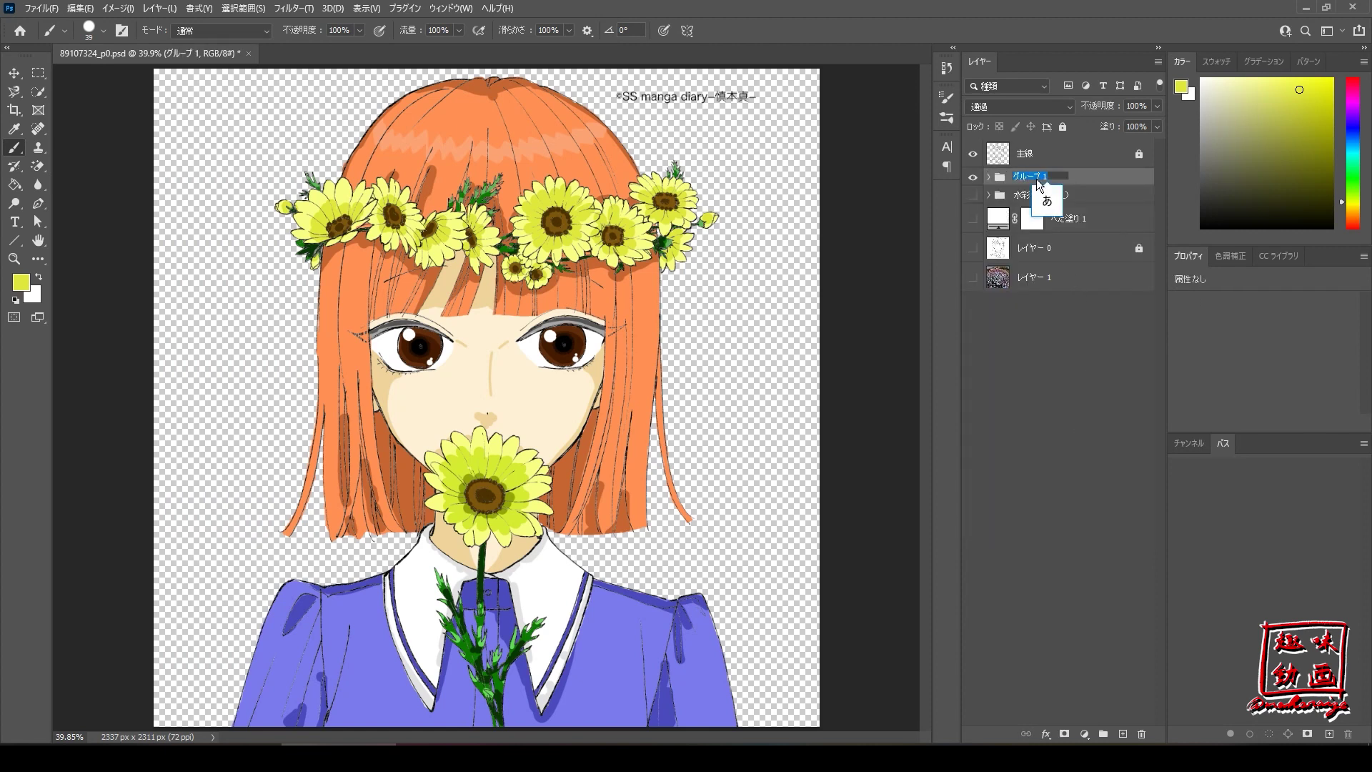
{"action": "type", "text": "ハートえ"}
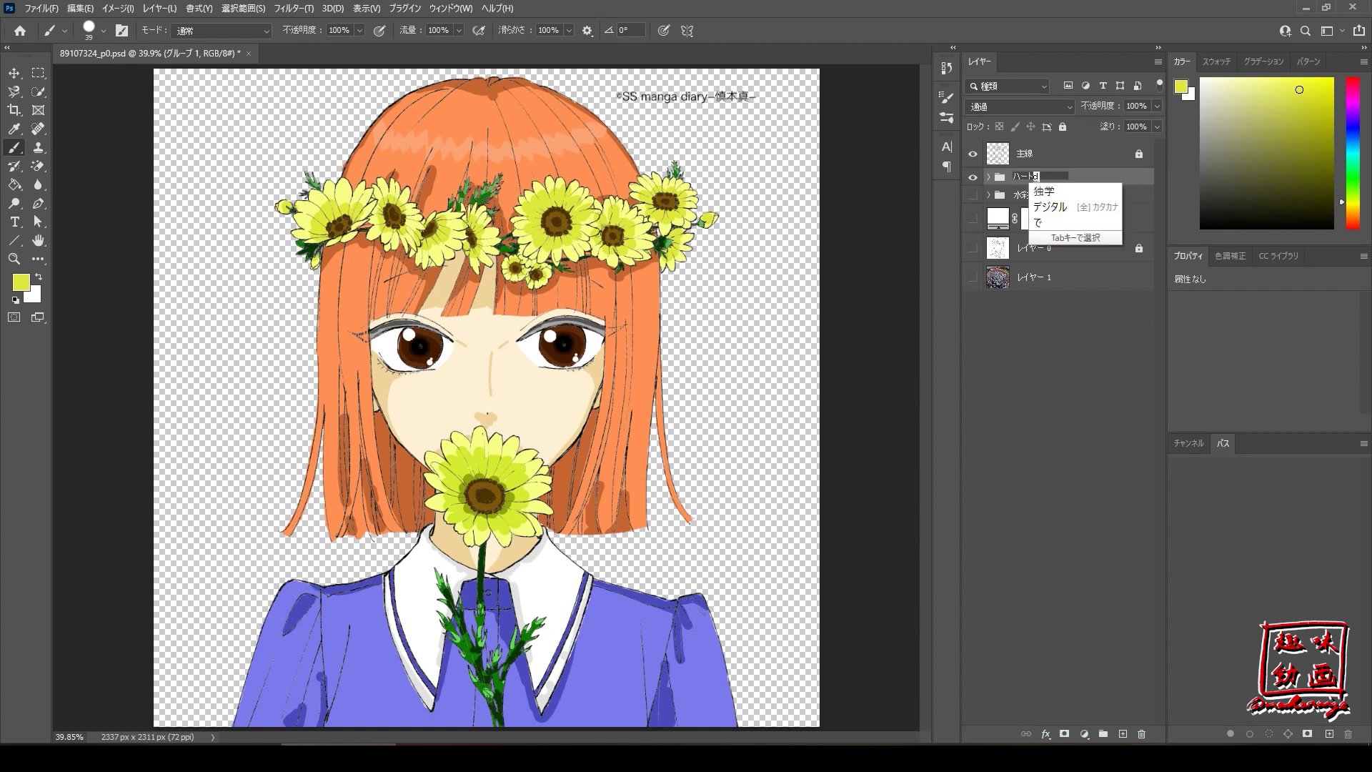
{"action": "key", "text": "BackSpace"}
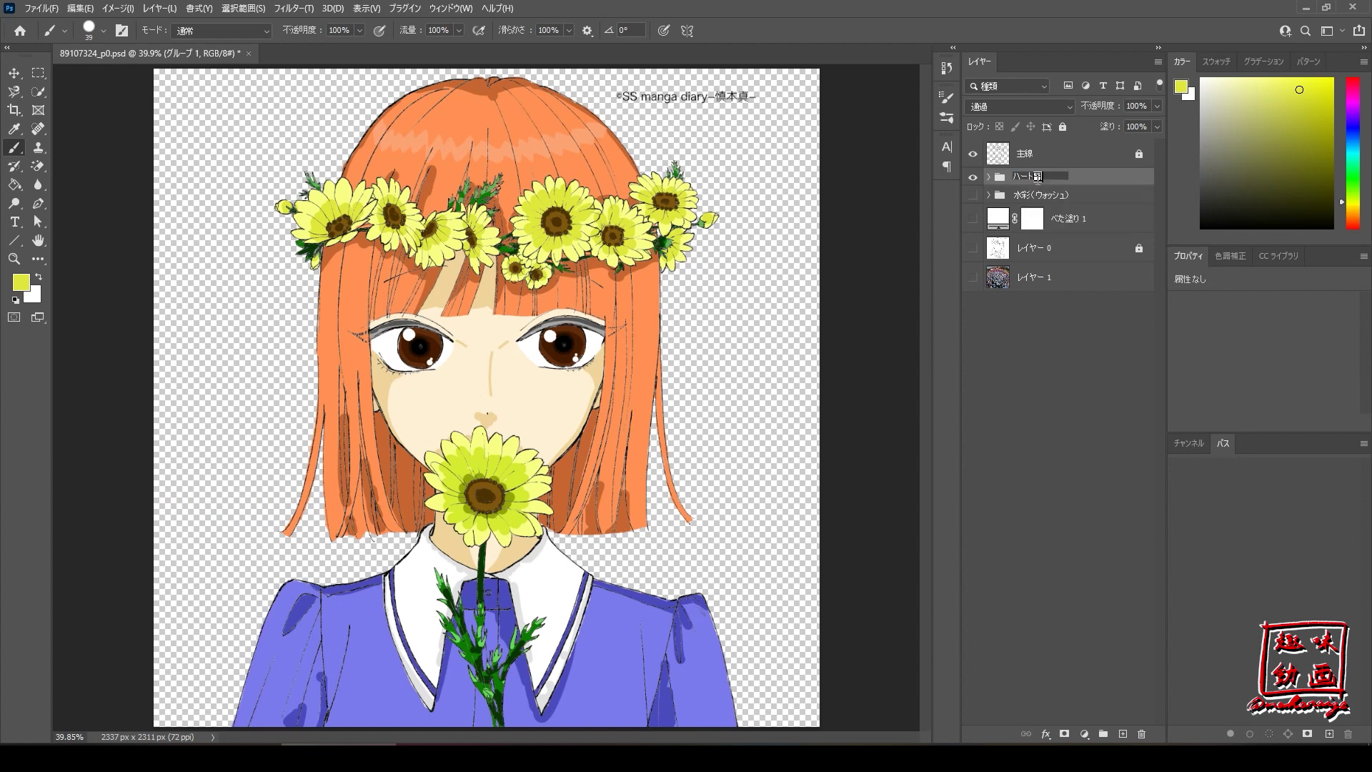
{"action": "type", "text": "ぶらし"}
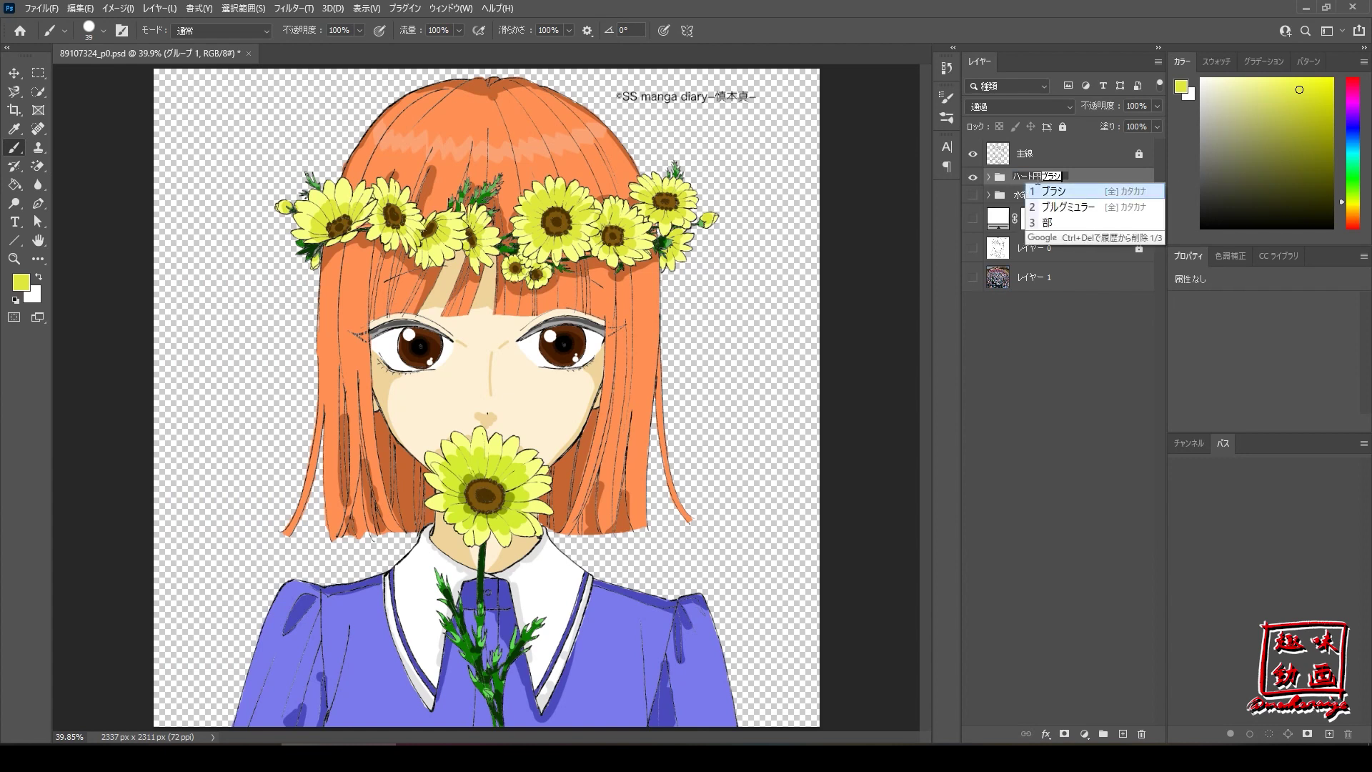
{"action": "key", "text": "Return"}
{"action": "key", "text": "Return"}
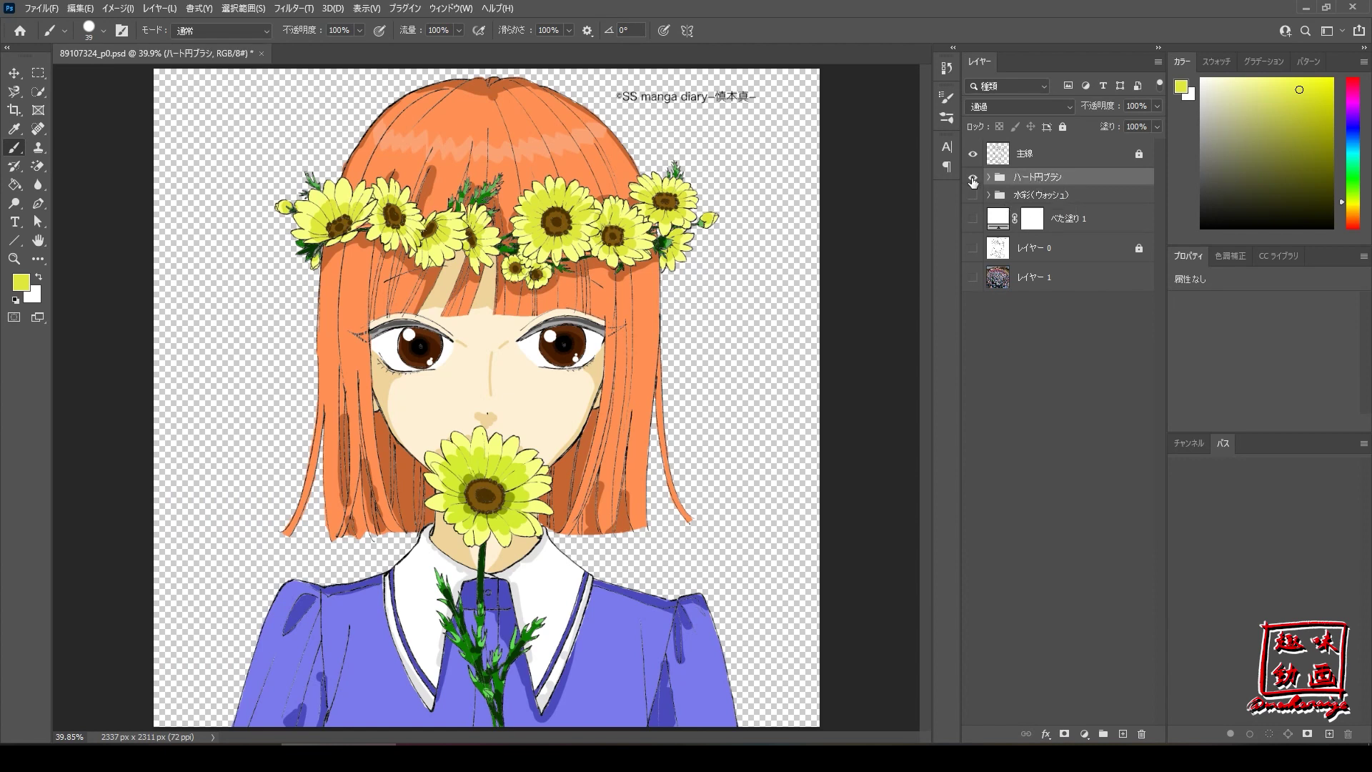
{"action": "left_click", "coordinate": [973, 178]}
Show the watercolour group and white べた塗り 1 fill, then show ハート円ブラシ with watercolour hidden.
{"action": "left_click", "coordinate": [973, 195]}
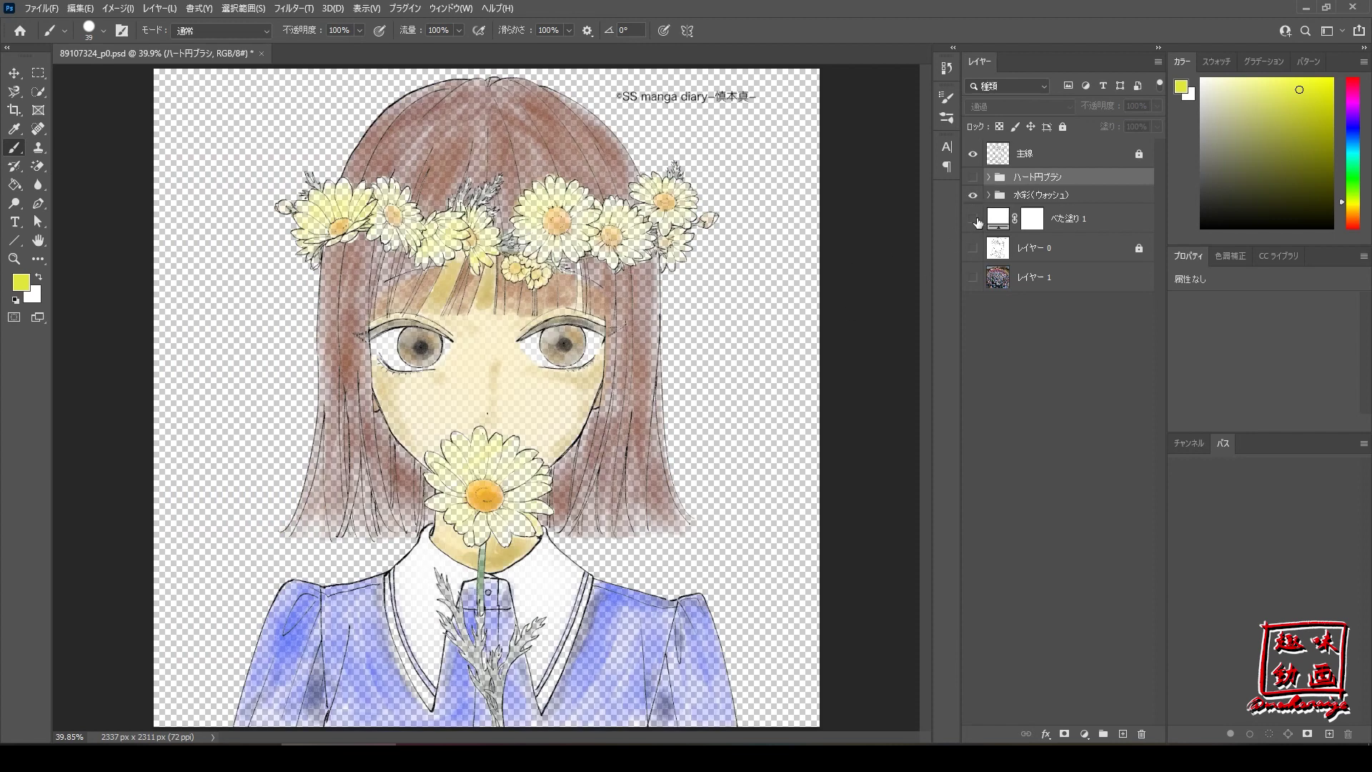
{"action": "left_click", "coordinate": [972, 219]}
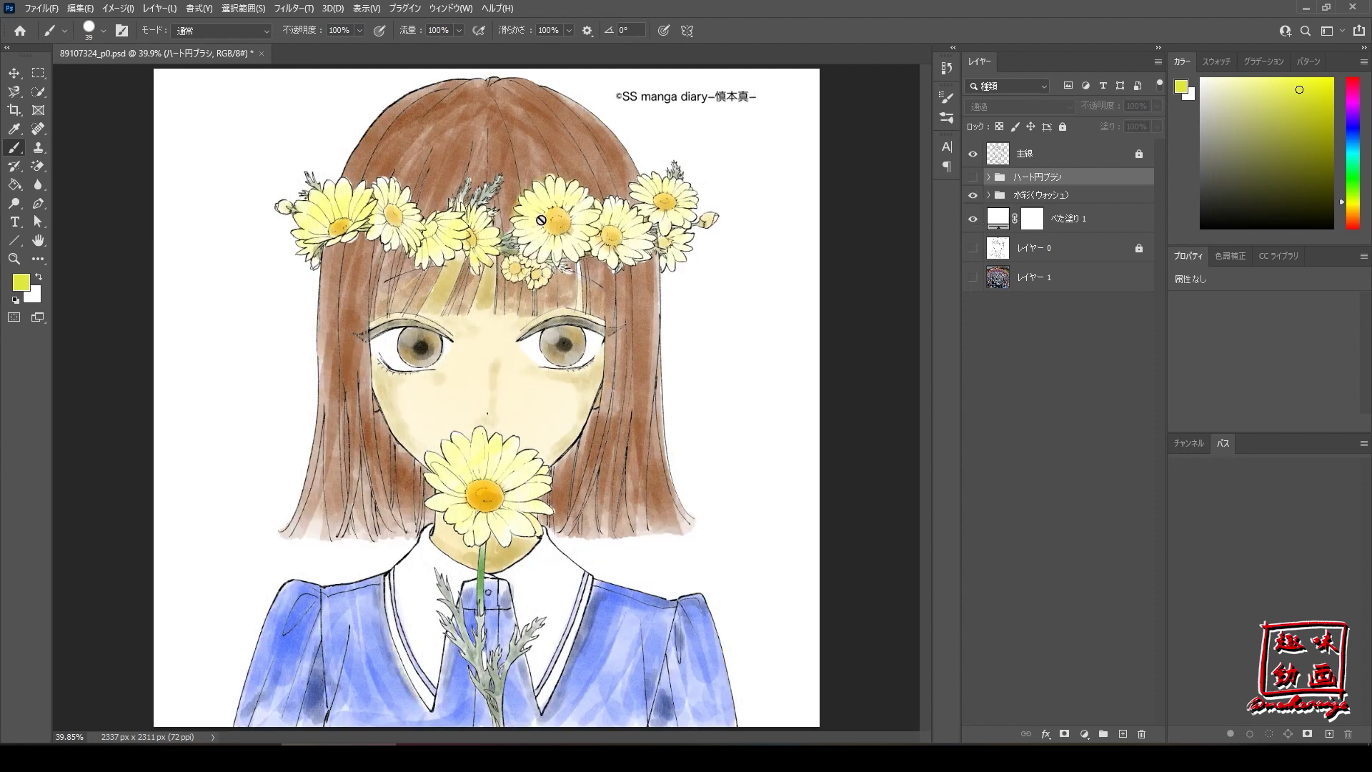
{"action": "left_click", "coordinate": [973, 176]}
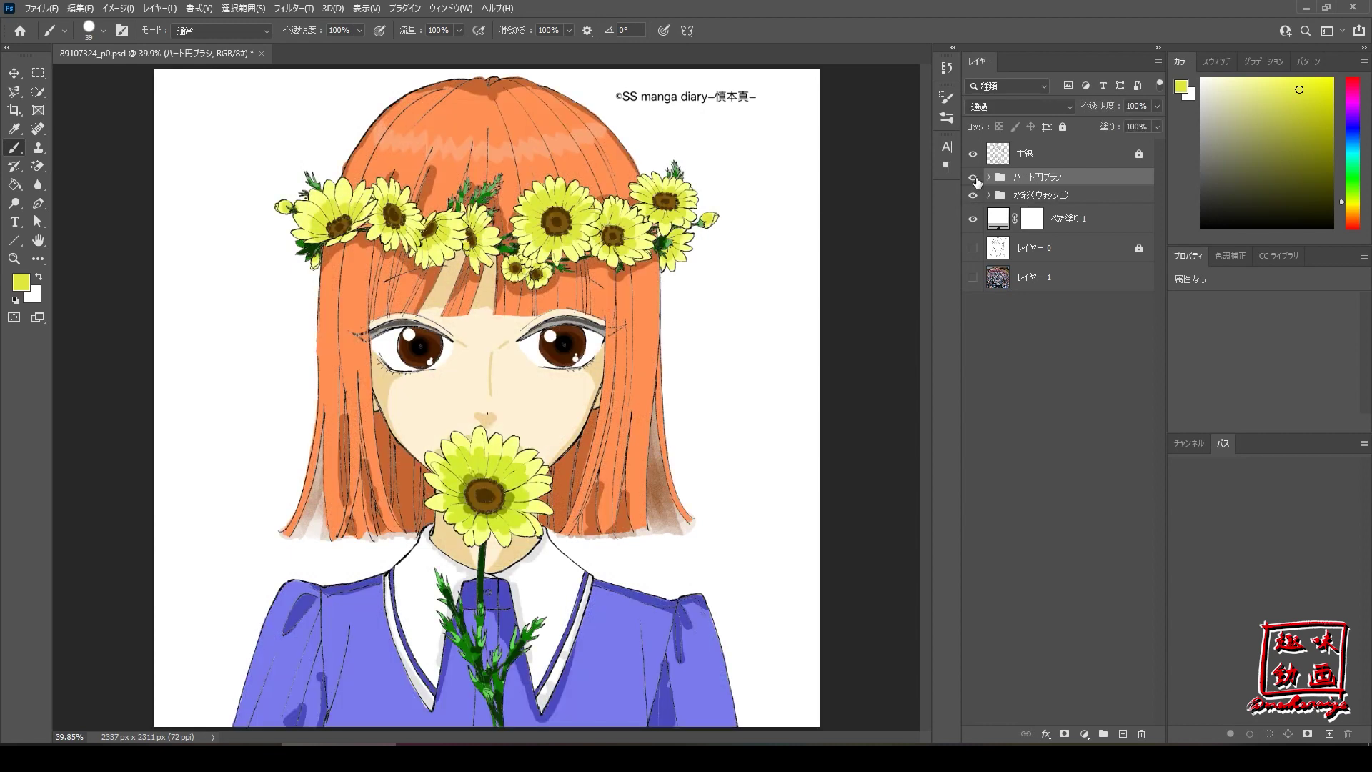
{"action": "left_click", "coordinate": [973, 197]}
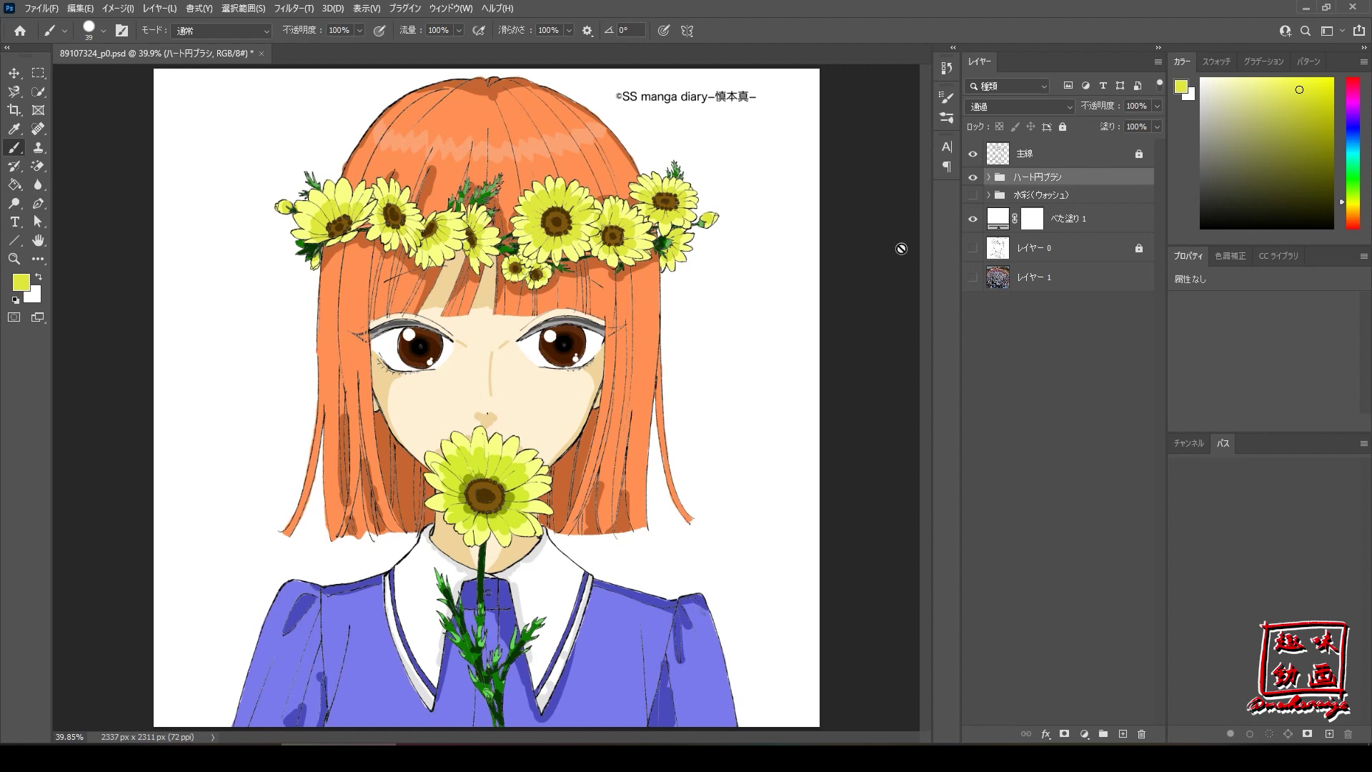
{"action": "left_click", "coordinate": [973, 195]}
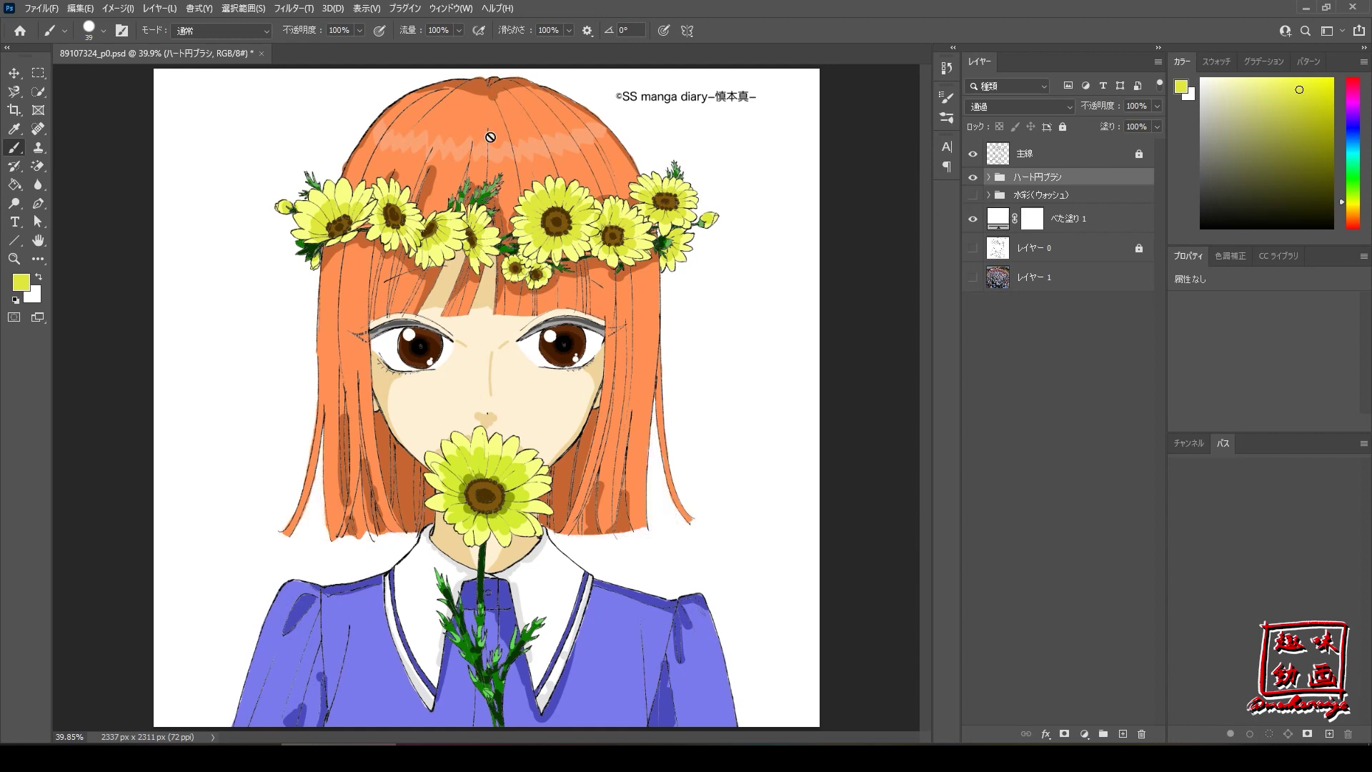